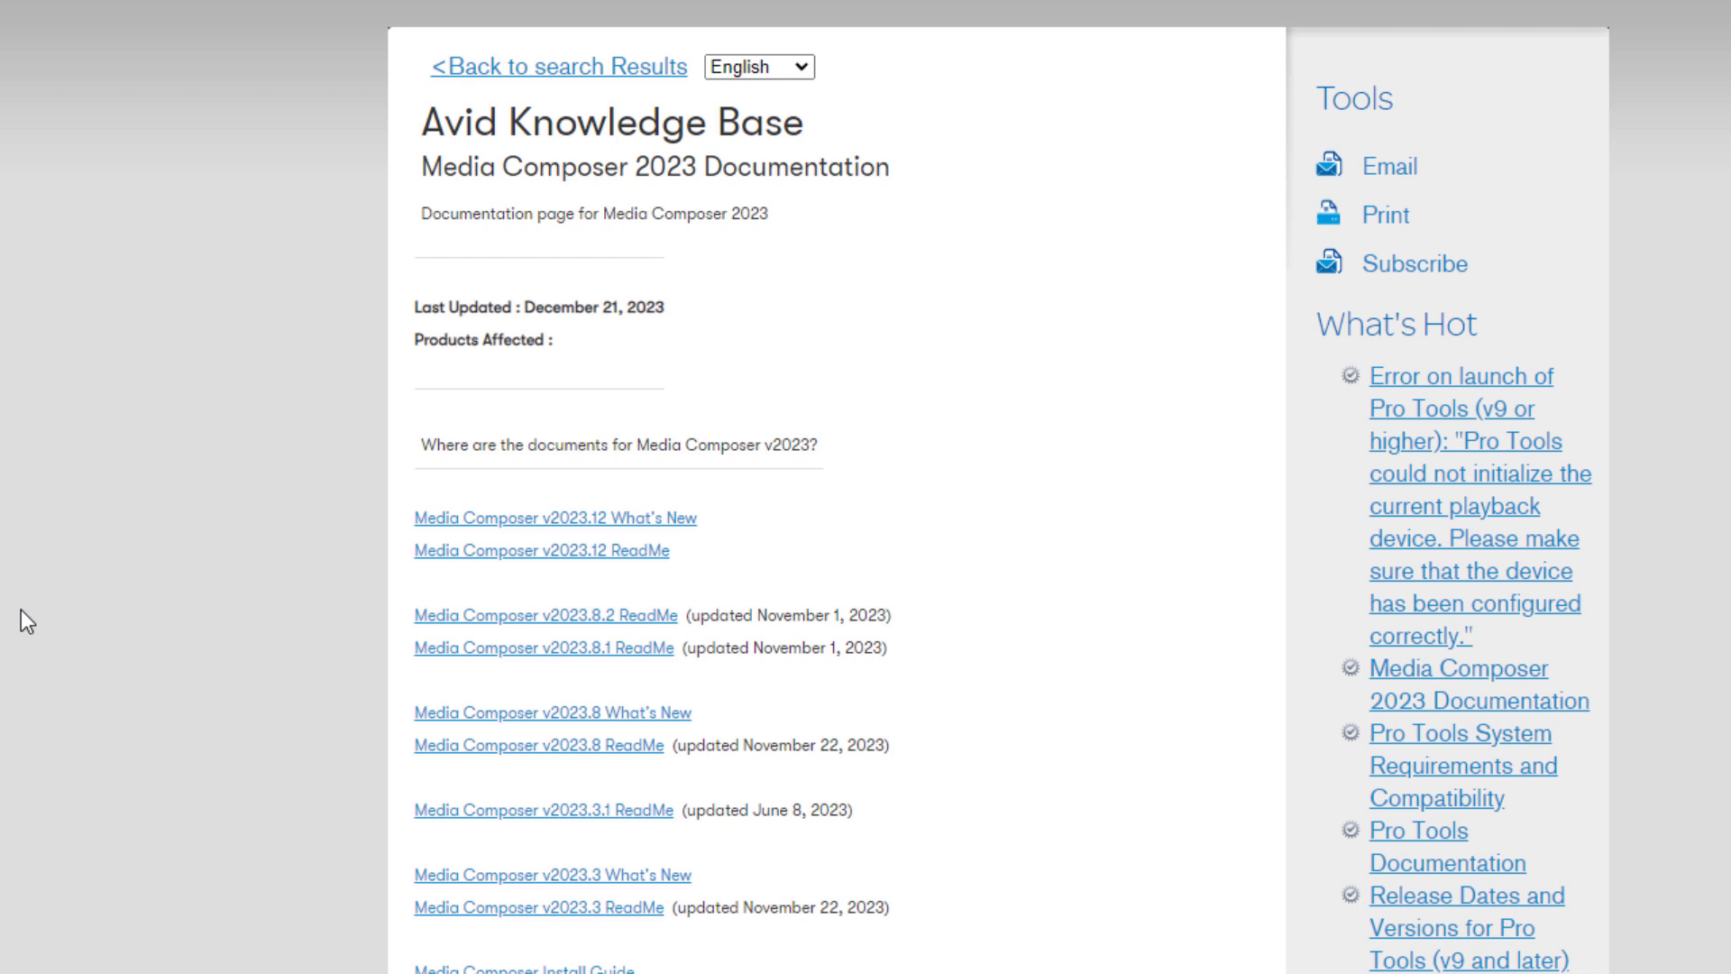
Step: Open the Media Composer v2023.12 What's New document, review its new features through Avid Huddle Support, and close it
{"action": "scroll", "coordinate": [658, 456], "scroll_direction": "down", "scroll_amount": 3}
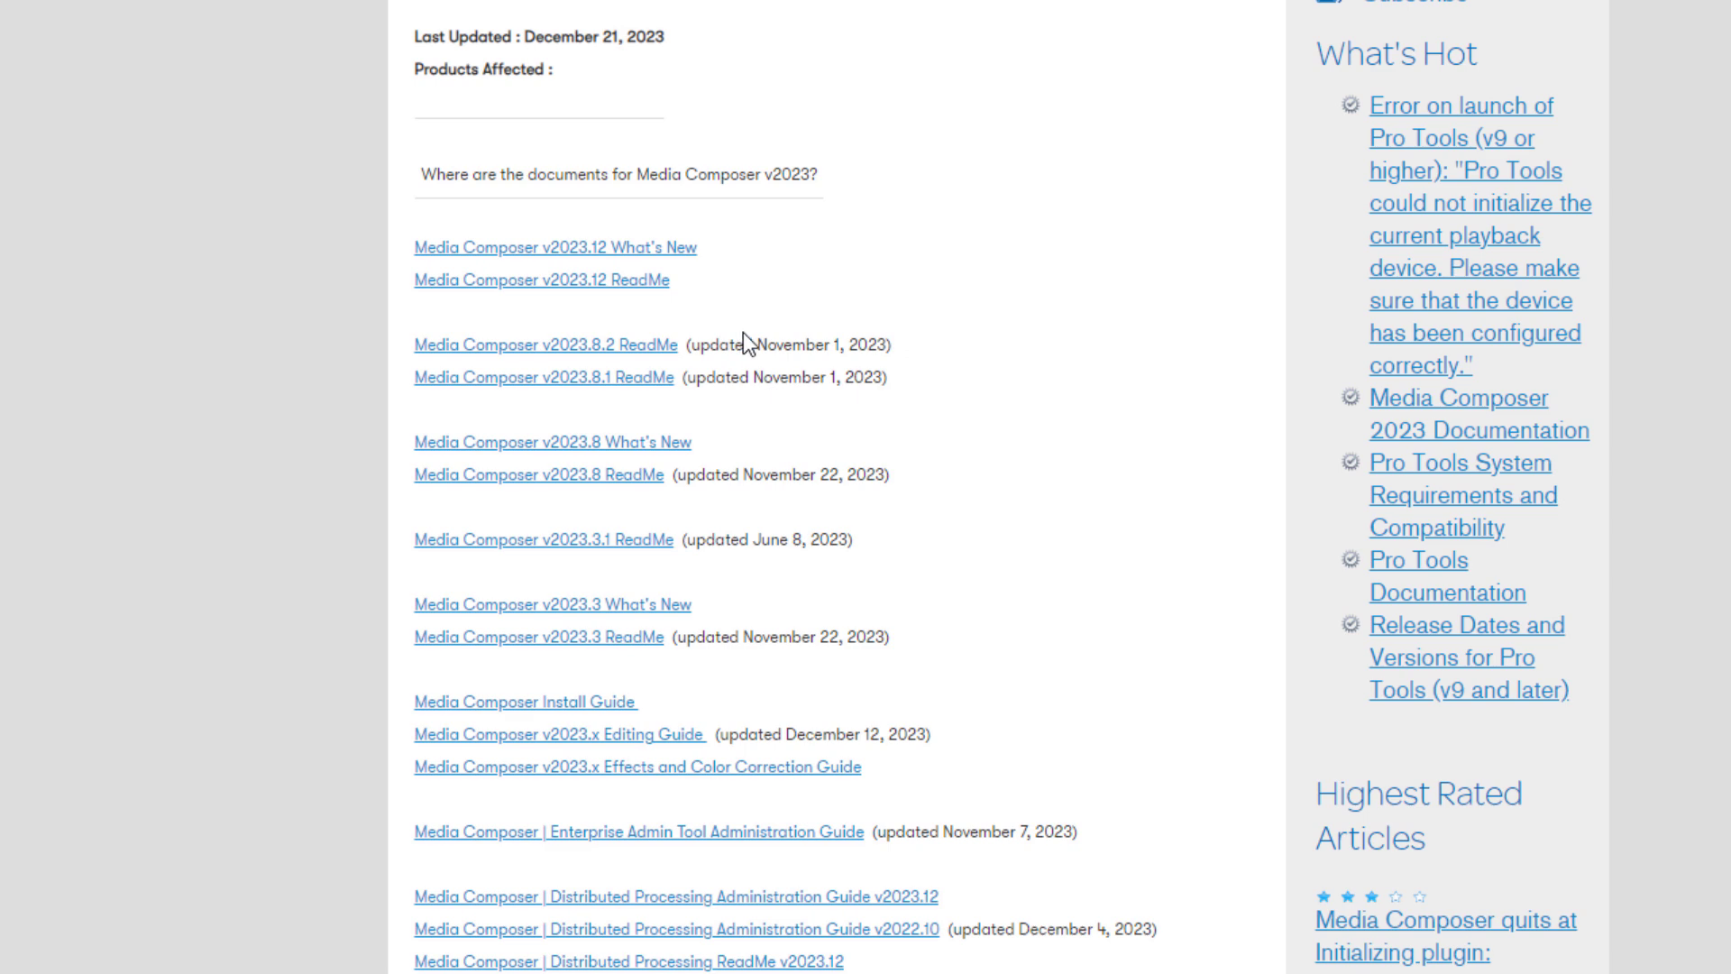
{"action": "left_click", "coordinate": [652, 249]}
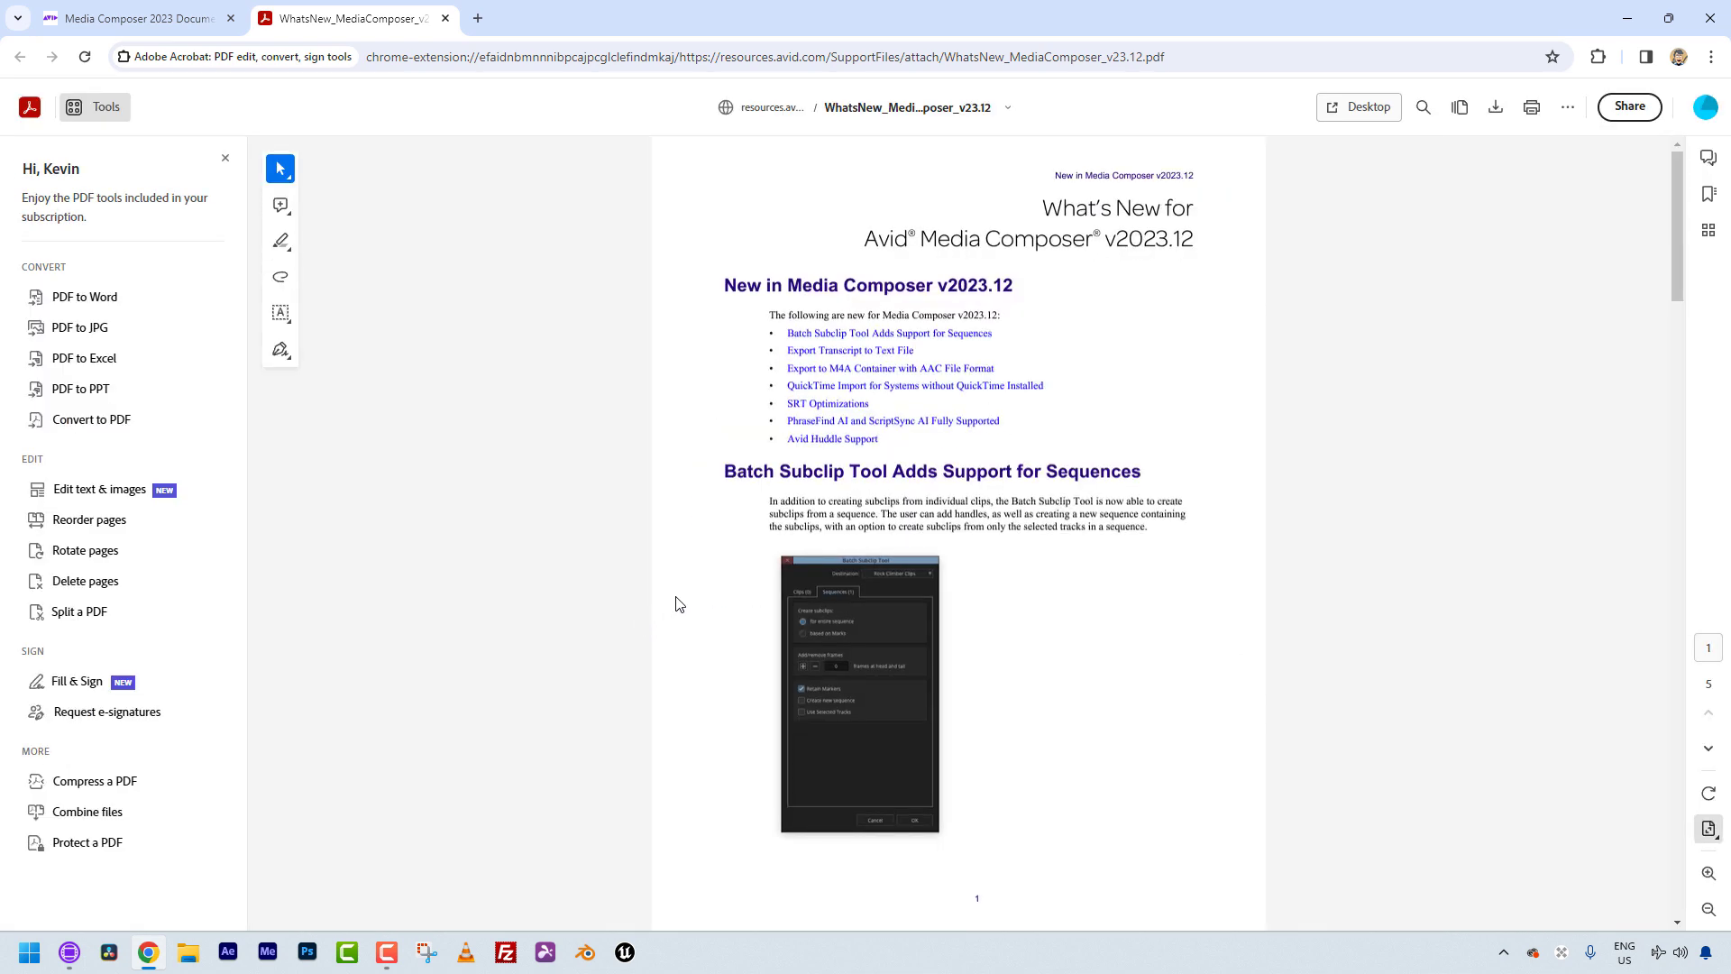
{"action": "left_click", "coordinate": [808, 337]}
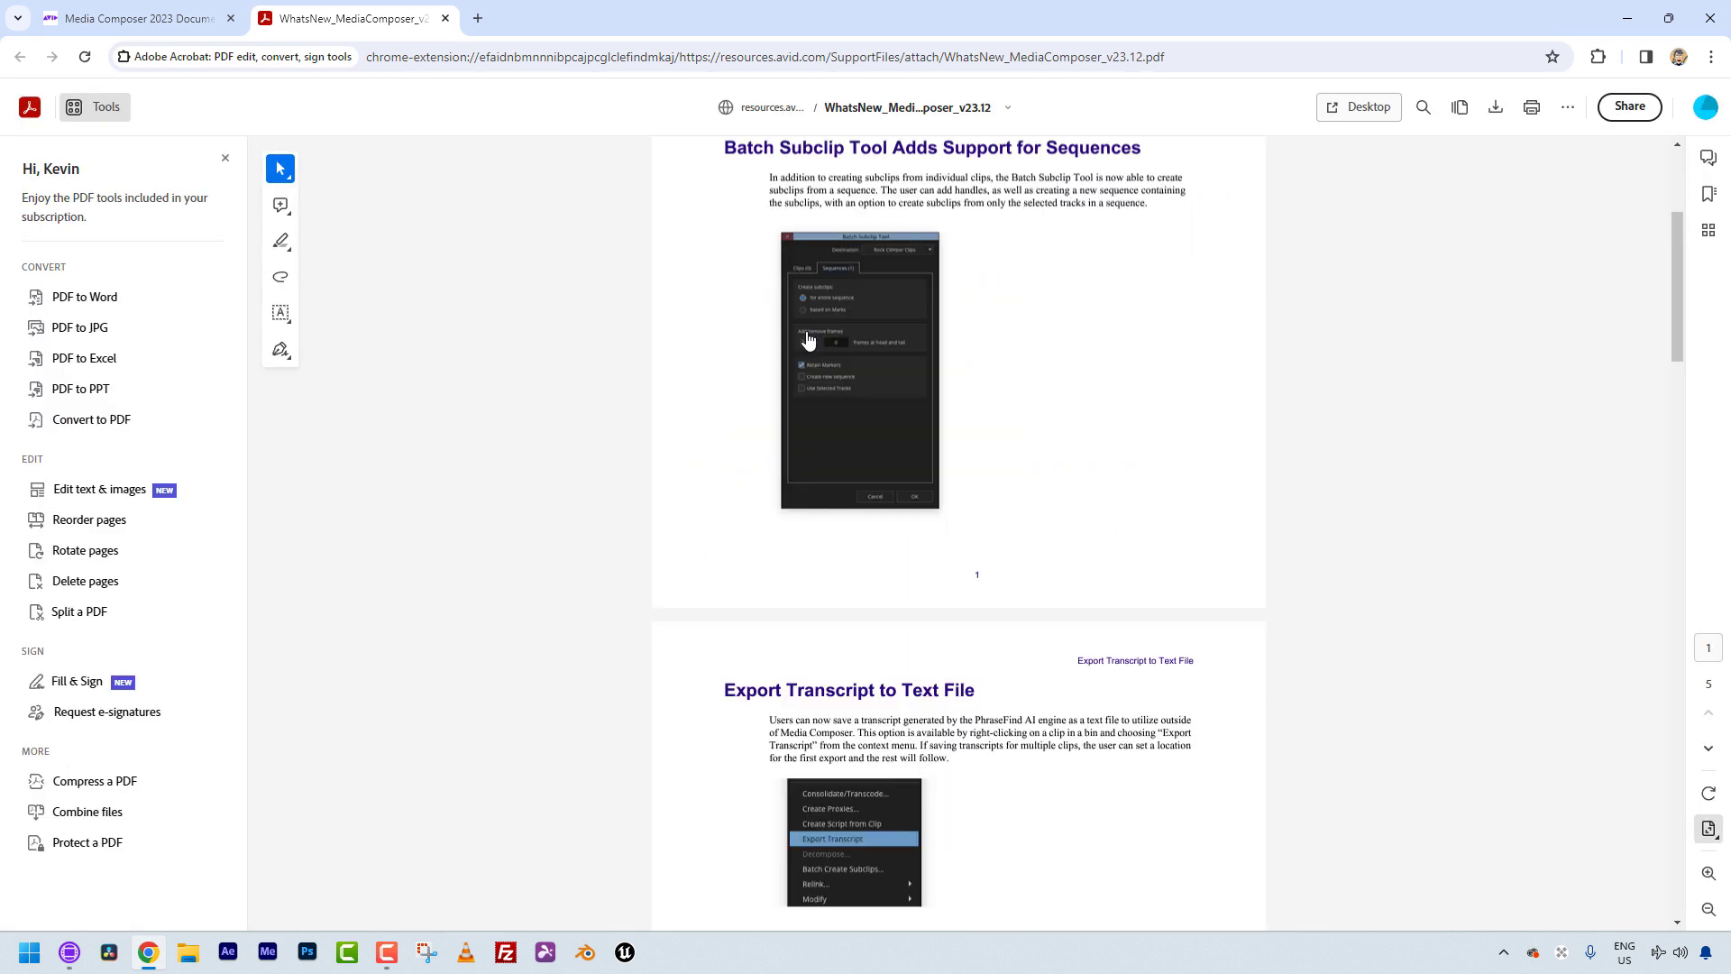
{"action": "scroll", "coordinate": [809, 342], "scroll_direction": "down", "scroll_amount": 3}
{"action": "scroll", "coordinate": [808, 350], "scroll_direction": "down", "scroll_amount": 10}
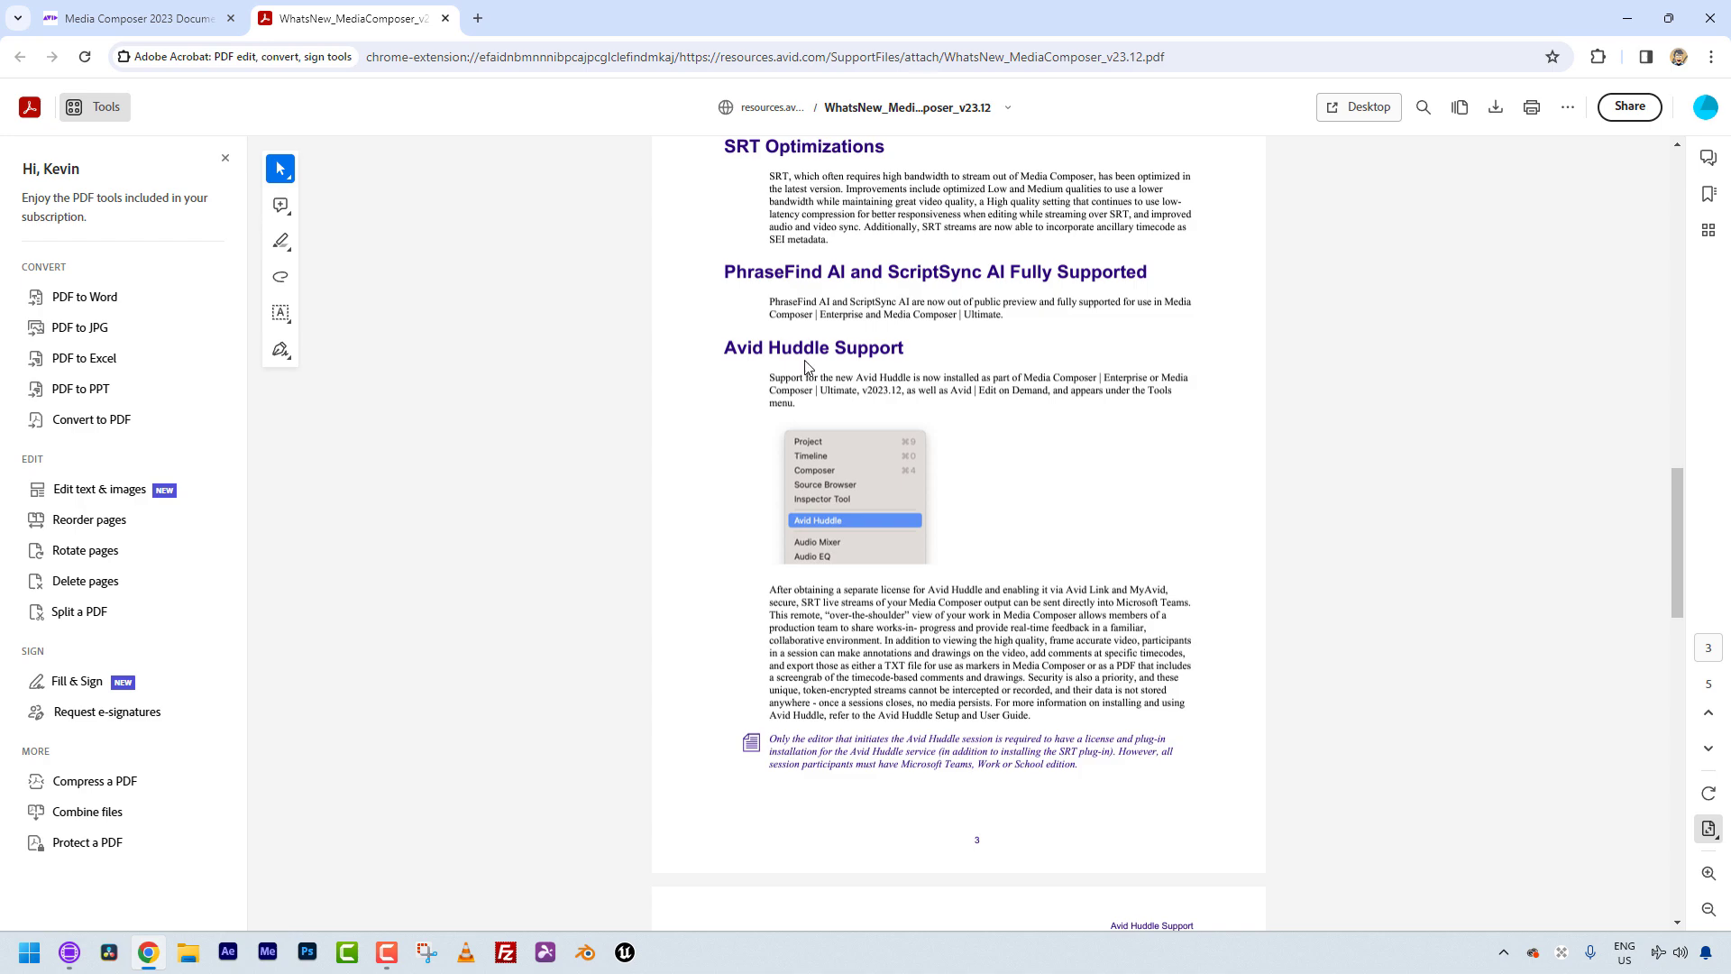
{"action": "scroll", "coordinate": [805, 365], "scroll_direction": "down", "scroll_amount": 7}
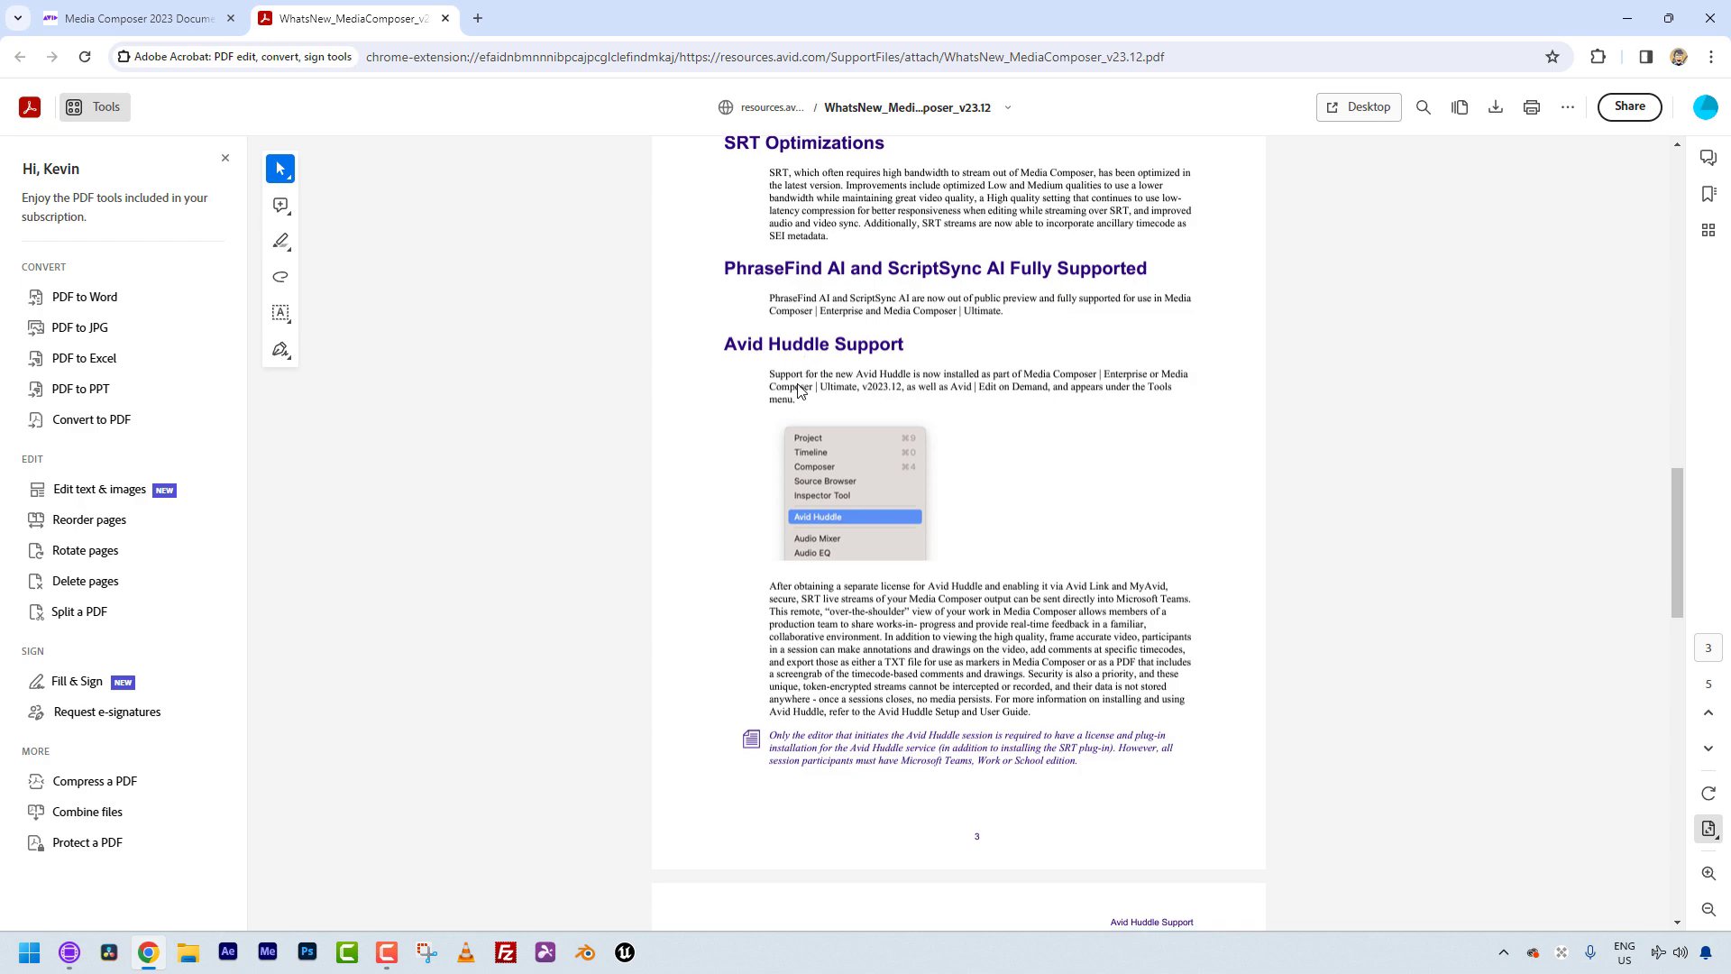
{"action": "scroll", "coordinate": [806, 403], "scroll_direction": "up", "scroll_amount": 20}
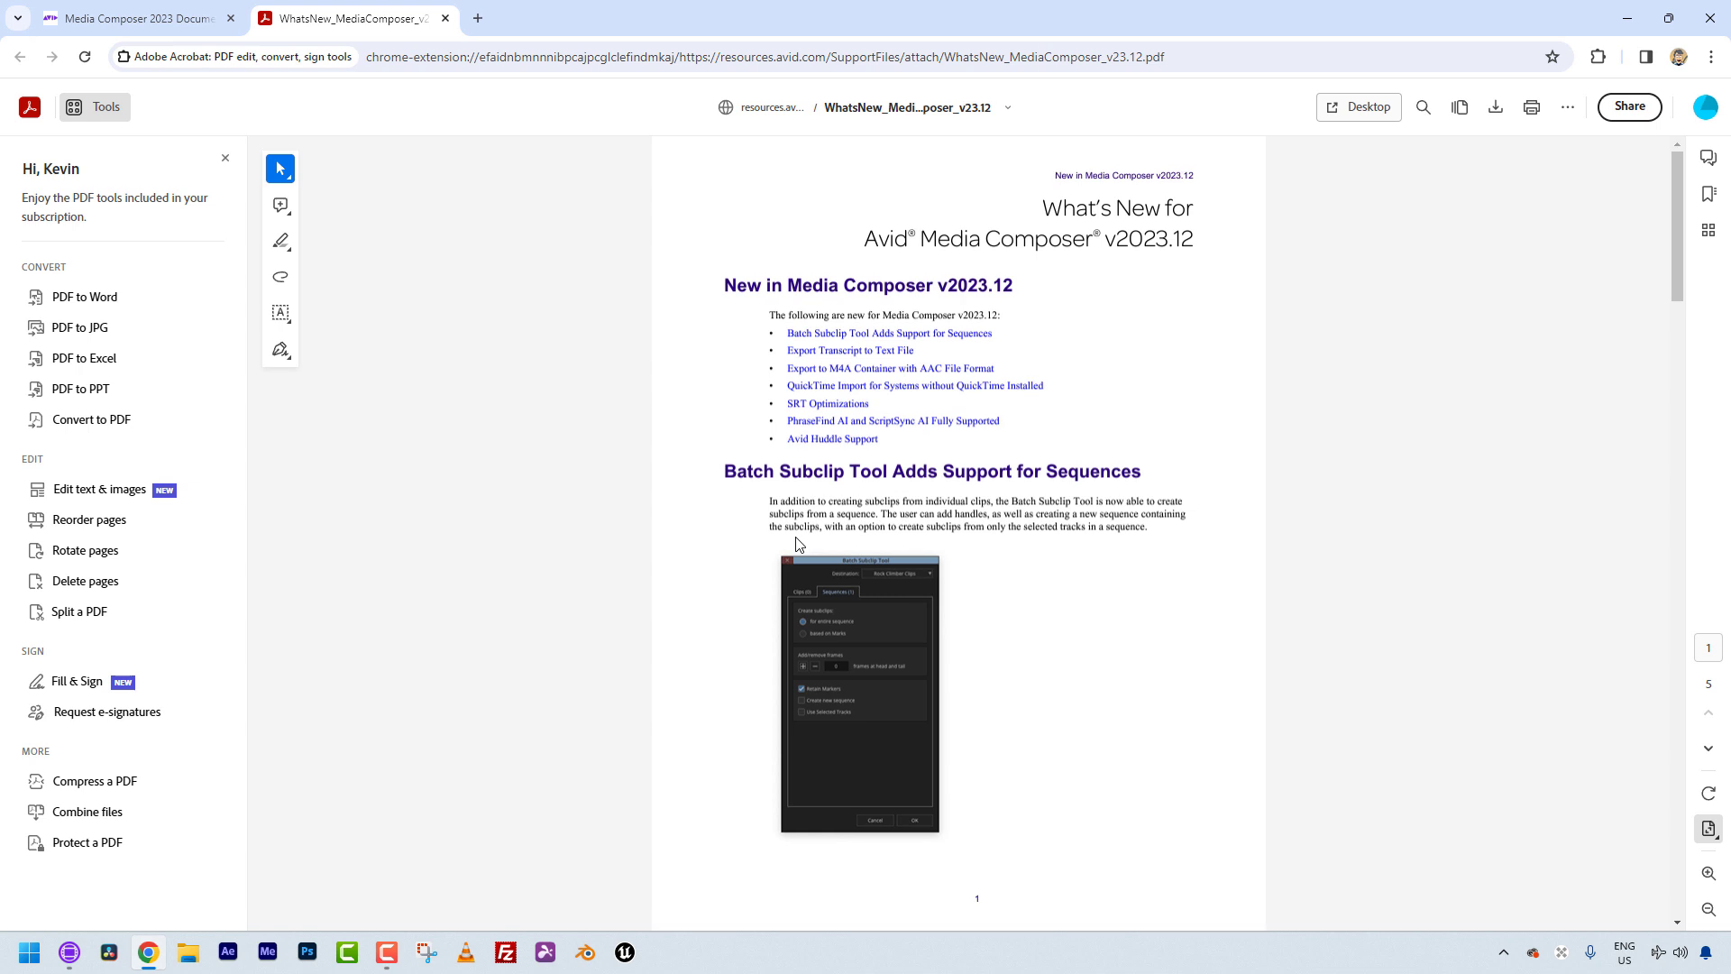
{"action": "left_click", "coordinate": [446, 18]}
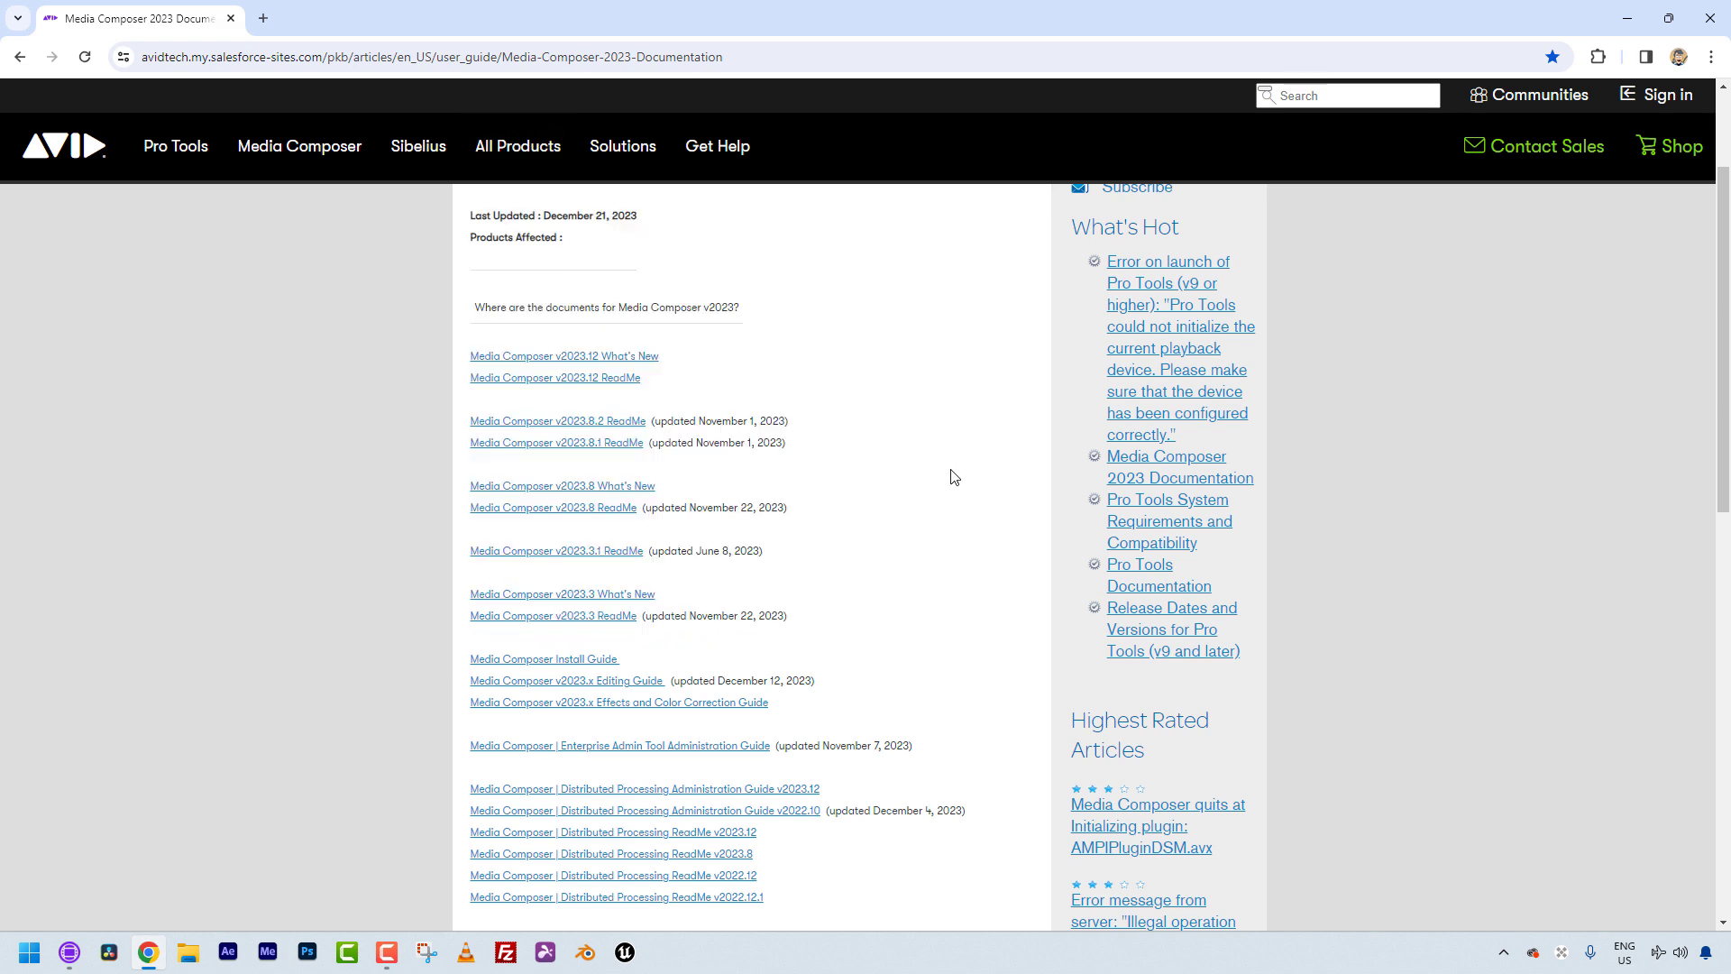
Step: Open the Media Composer v2023.12 ReadMe and examine its notes and the list of issues fixed in v2023.12
{"action": "left_click", "coordinate": [630, 378]}
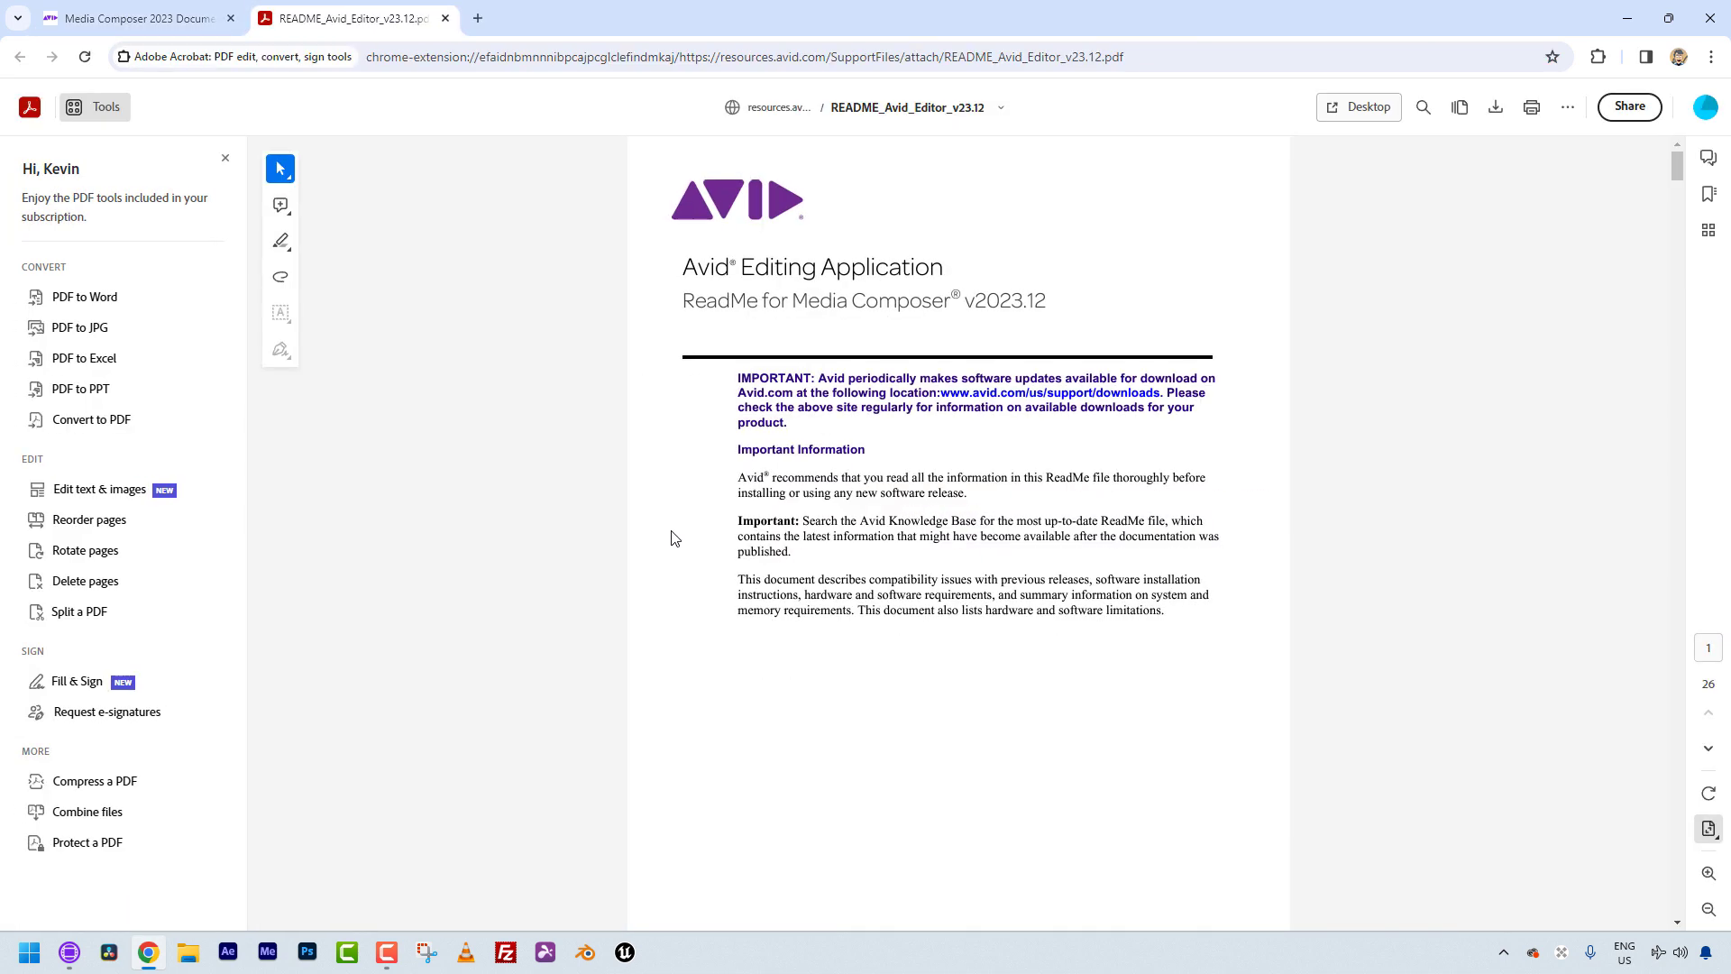
{"action": "scroll", "coordinate": [671, 538], "scroll_direction": "down", "scroll_amount": 15}
{"action": "scroll", "coordinate": [670, 539], "scroll_direction": "down", "scroll_amount": 13}
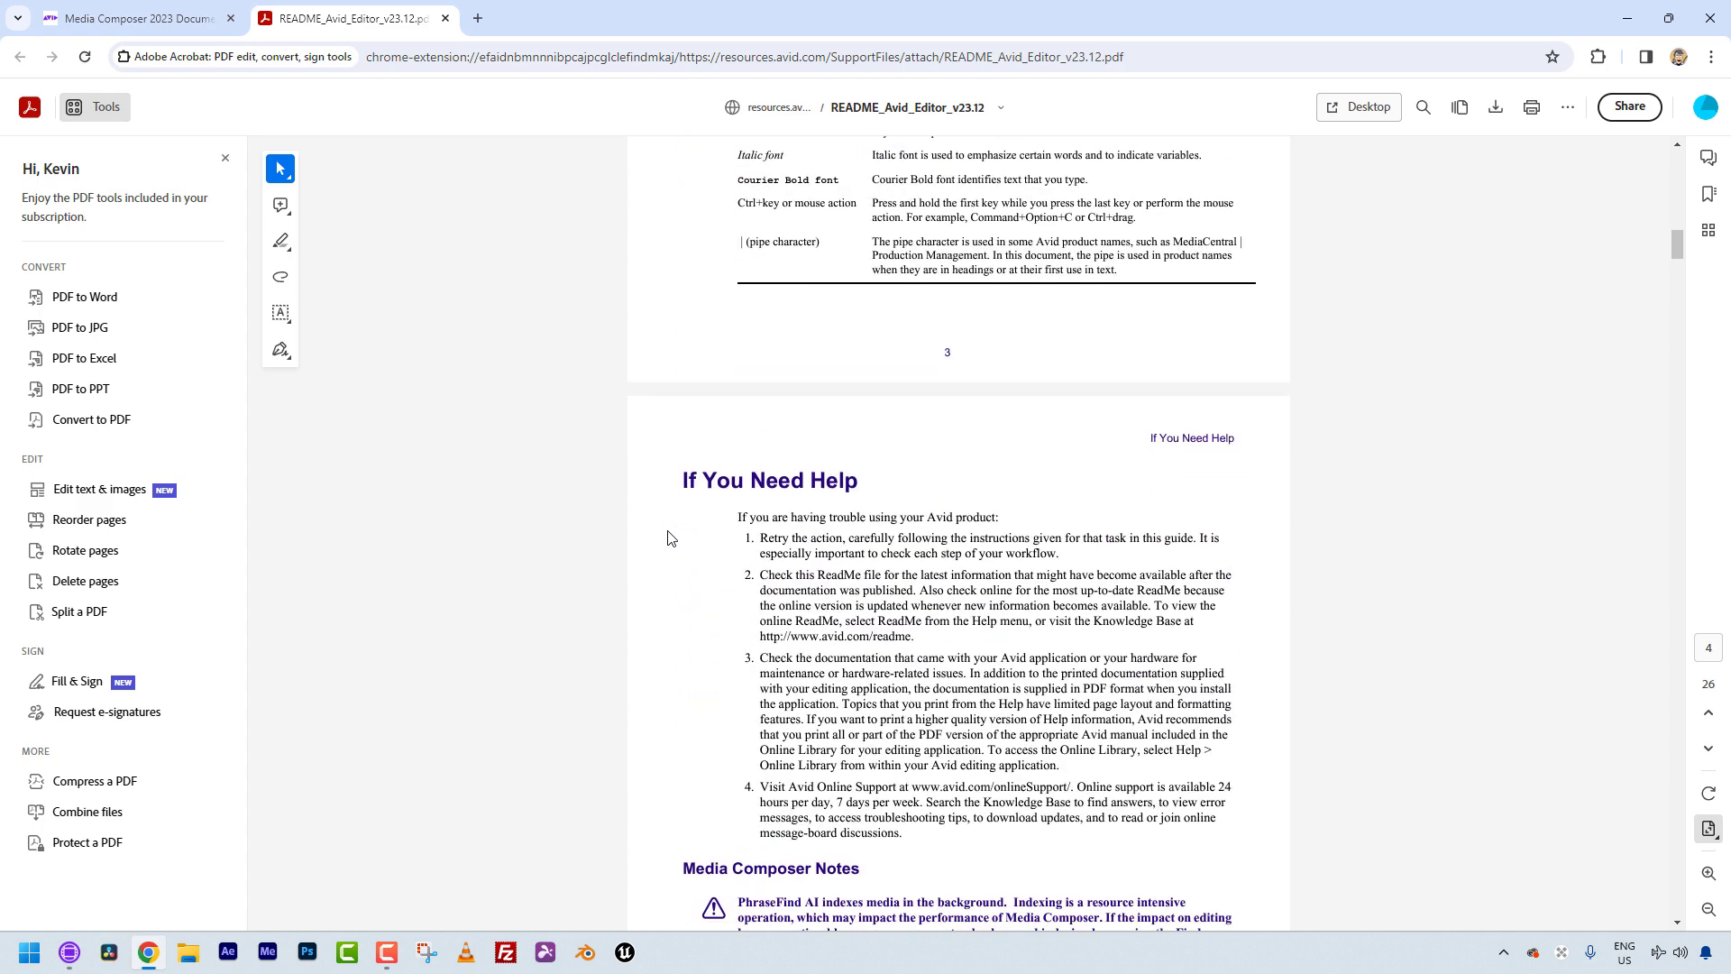
{"action": "scroll", "coordinate": [671, 538], "scroll_direction": "up", "scroll_amount": 6}
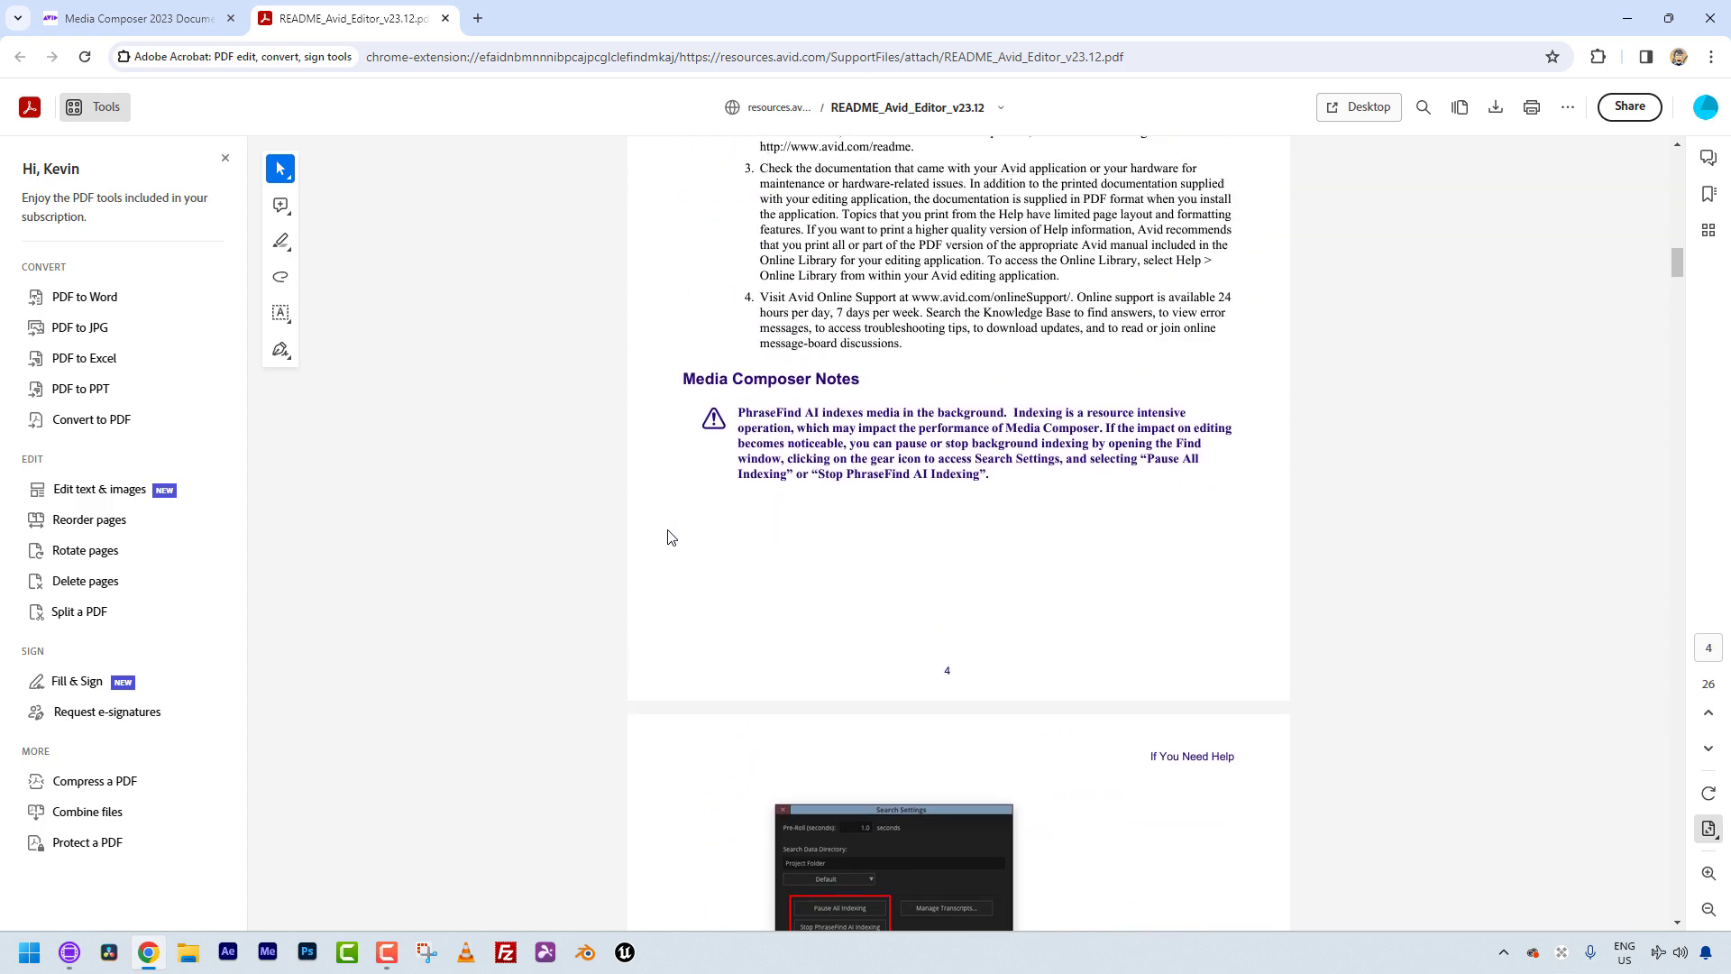
{"action": "scroll", "coordinate": [669, 537], "scroll_direction": "down", "scroll_amount": 20}
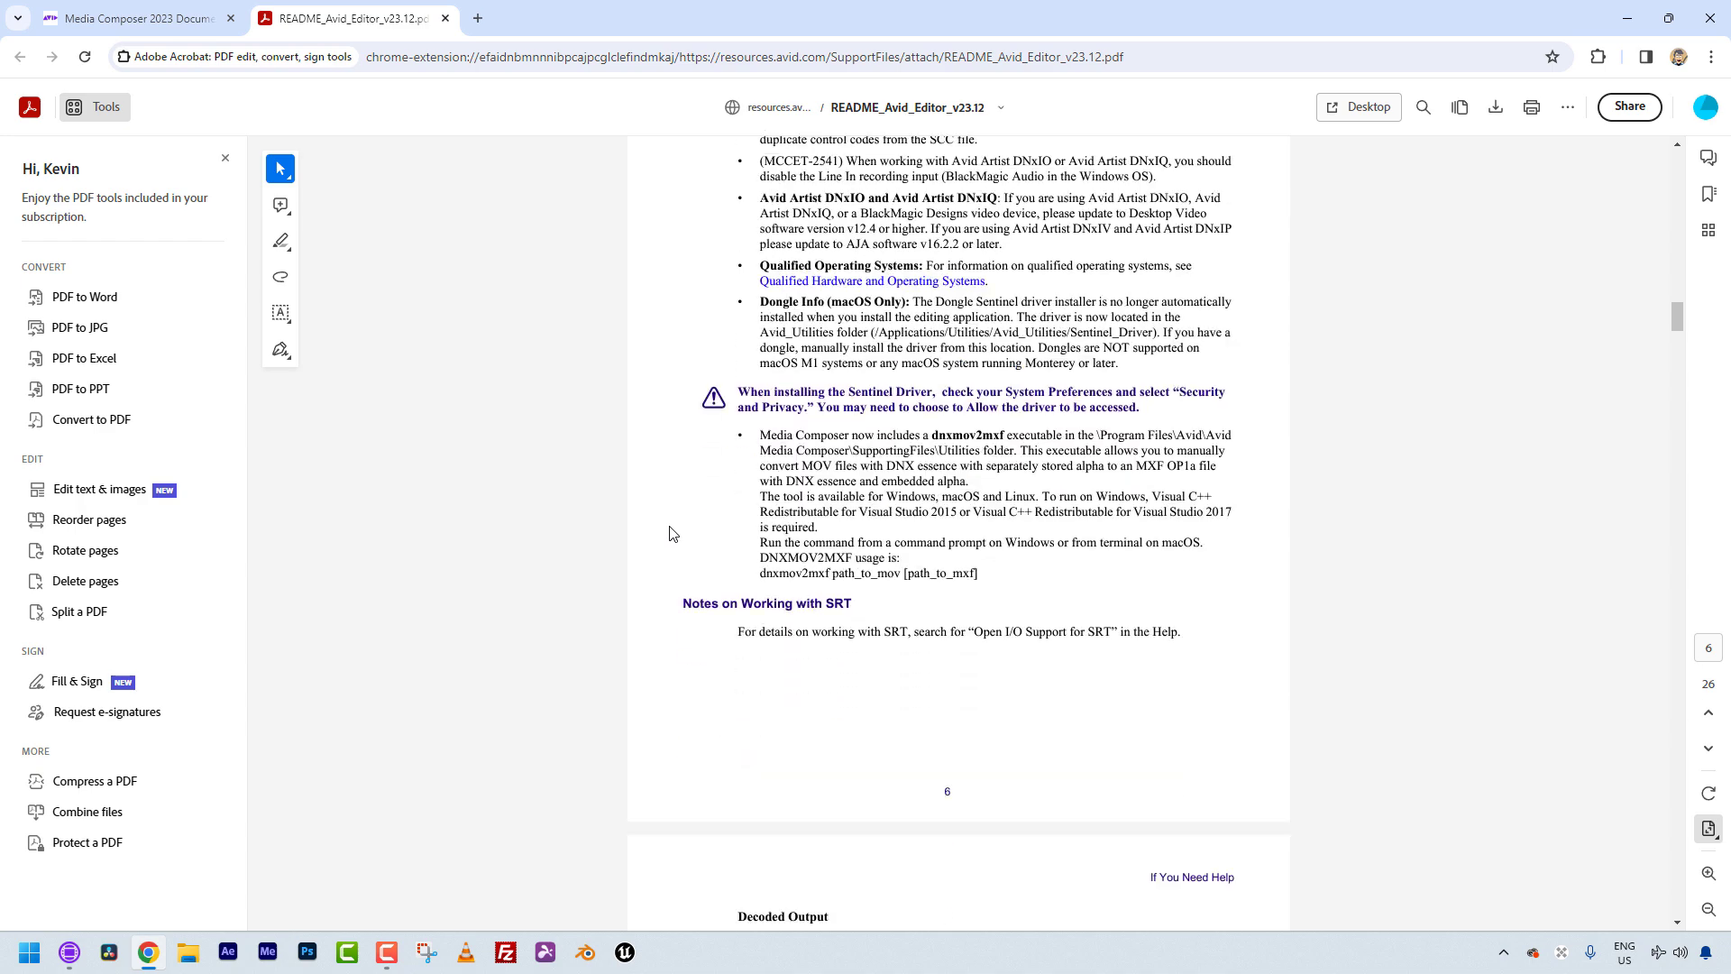
{"action": "scroll", "coordinate": [668, 536], "scroll_direction": "down", "scroll_amount": 2}
{"action": "scroll", "coordinate": [669, 536], "scroll_direction": "up", "scroll_amount": 6}
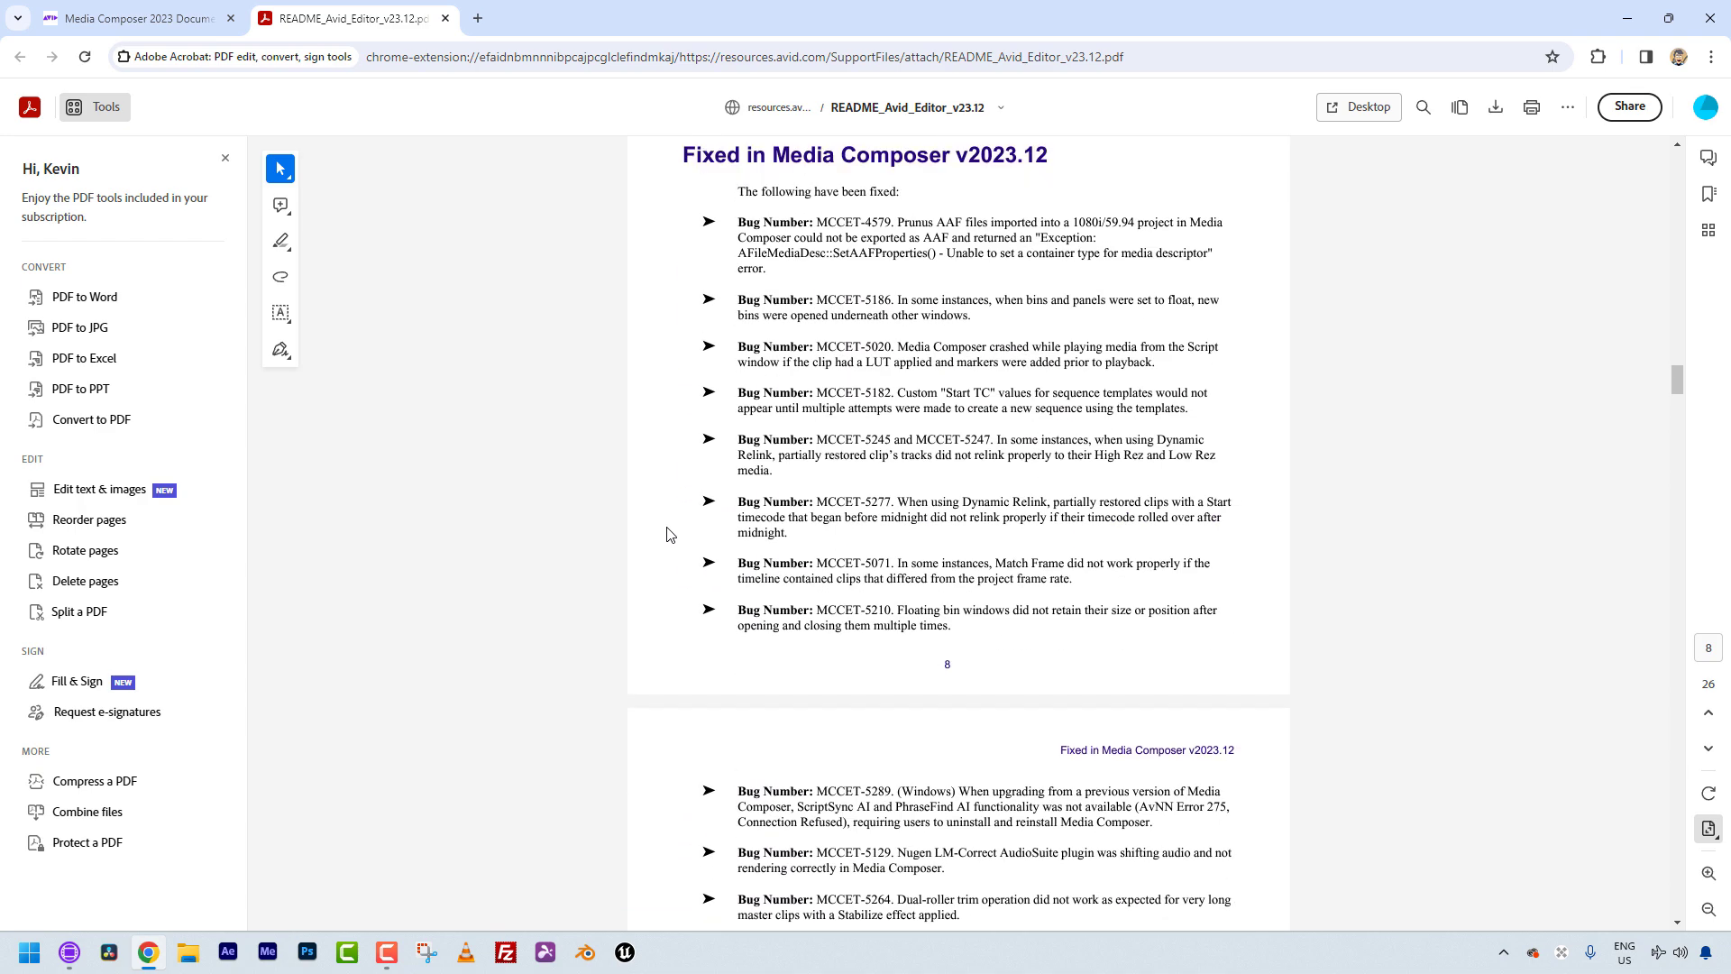
{"action": "scroll", "coordinate": [668, 536], "scroll_direction": "down", "scroll_amount": 5}
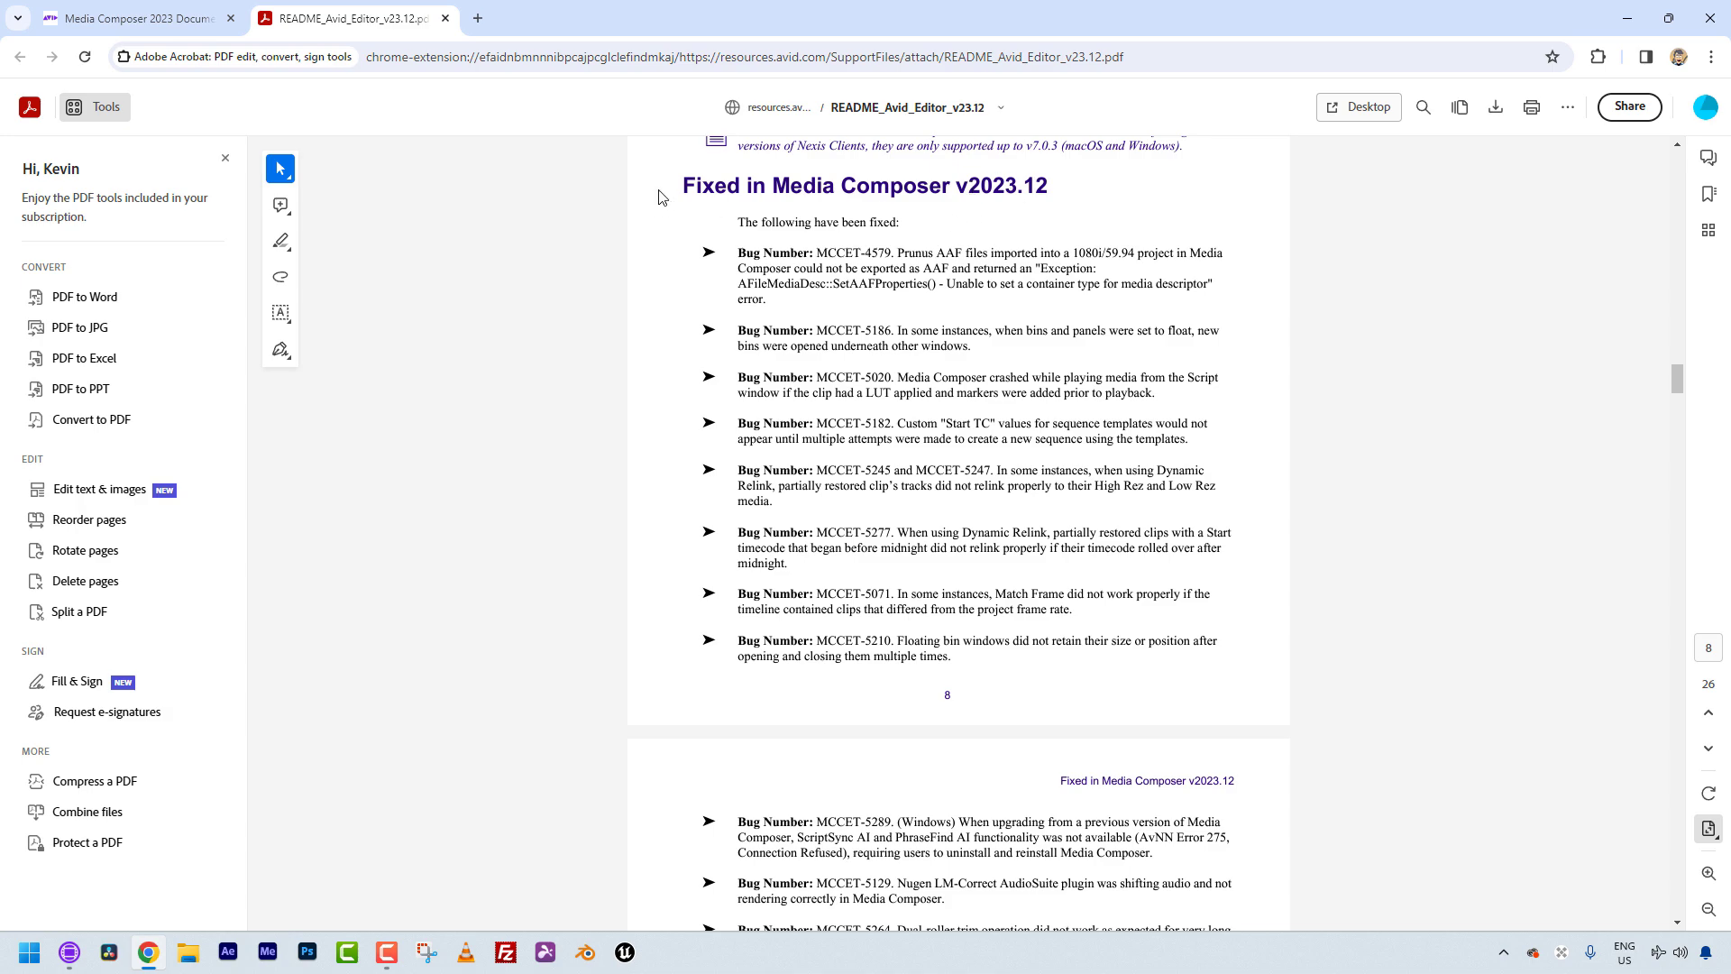
{"action": "scroll", "coordinate": [603, 547], "scroll_direction": "down", "scroll_amount": 20}
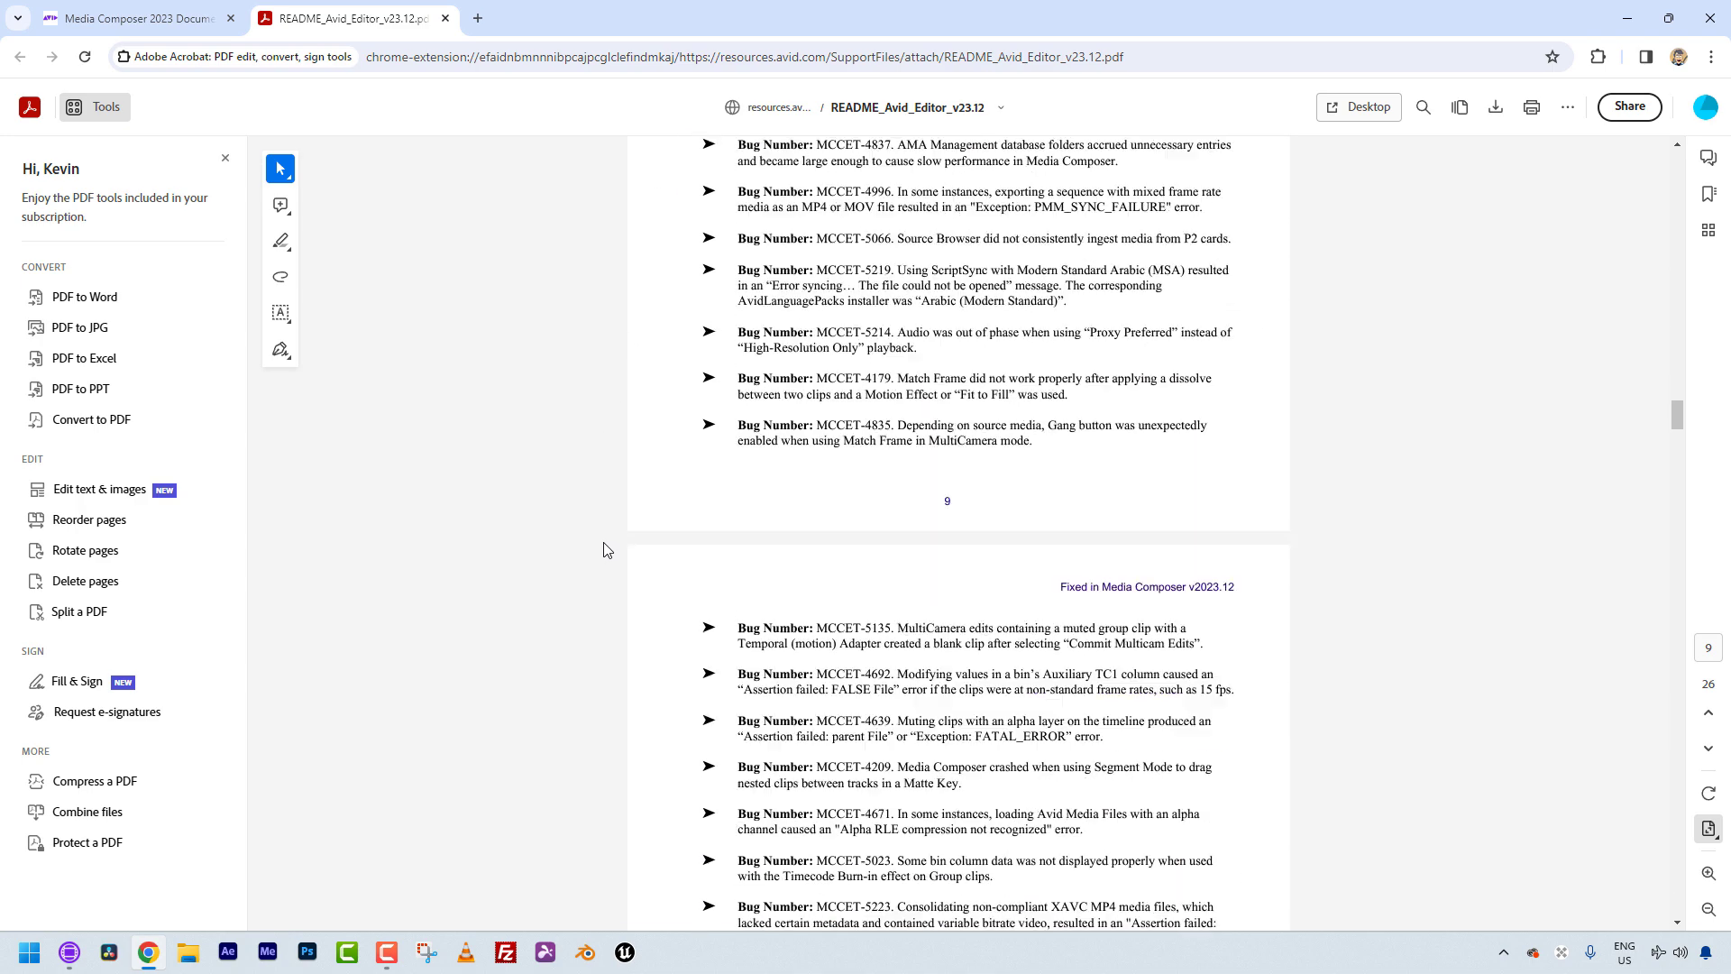
Step: Examine the Limitations section of the ReadMe, including the known bugs and their workarounds
{"action": "scroll", "coordinate": [603, 547], "scroll_direction": "down", "scroll_amount": 18}
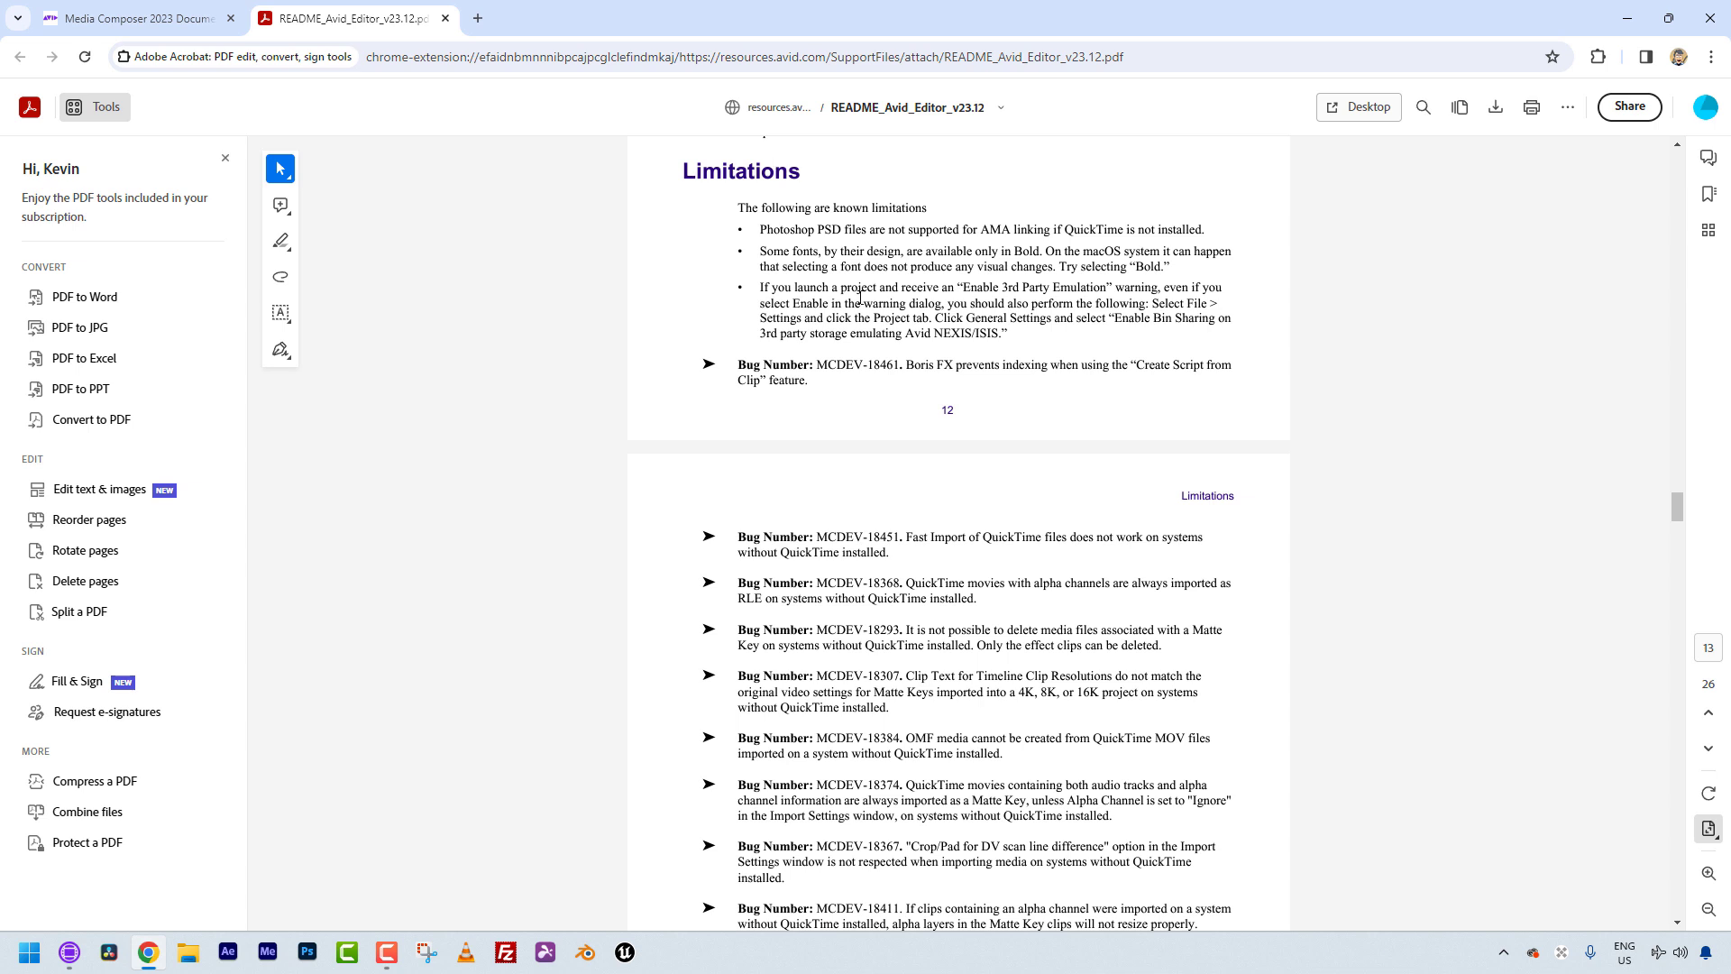
{"action": "scroll", "coordinate": [849, 278], "scroll_direction": "down", "scroll_amount": 3}
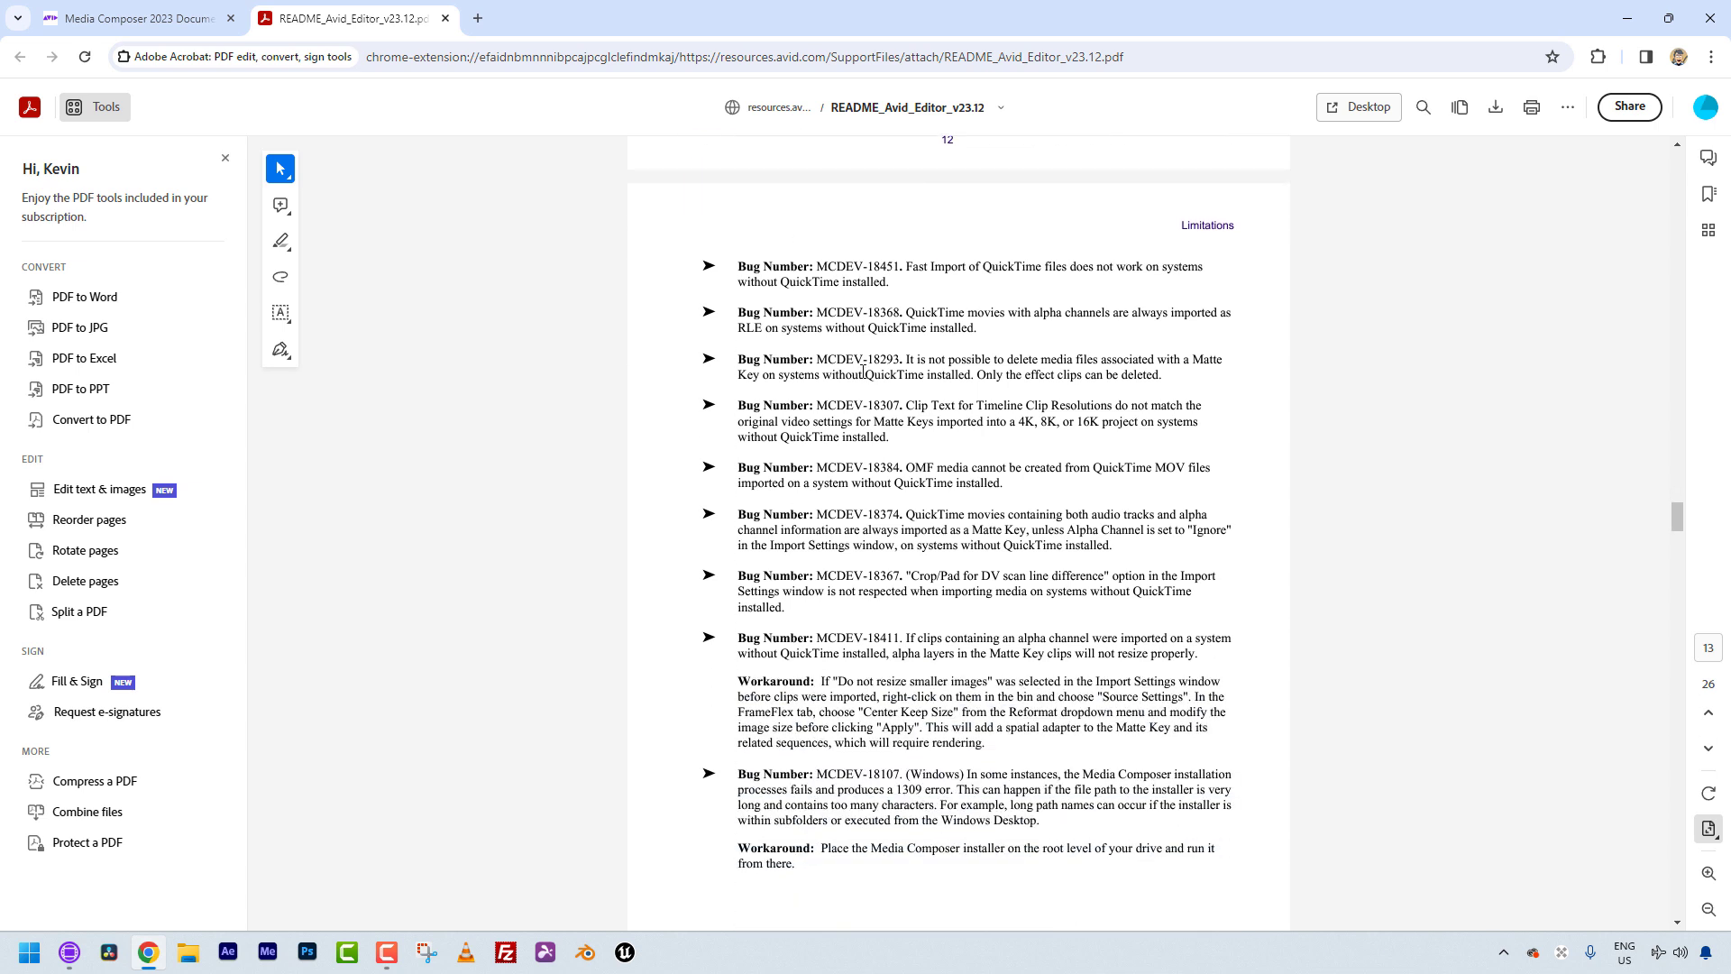
{"action": "scroll", "coordinate": [613, 378], "scroll_direction": "down", "scroll_amount": 5}
{"action": "scroll", "coordinate": [622, 424], "scroll_direction": "down", "scroll_amount": 5}
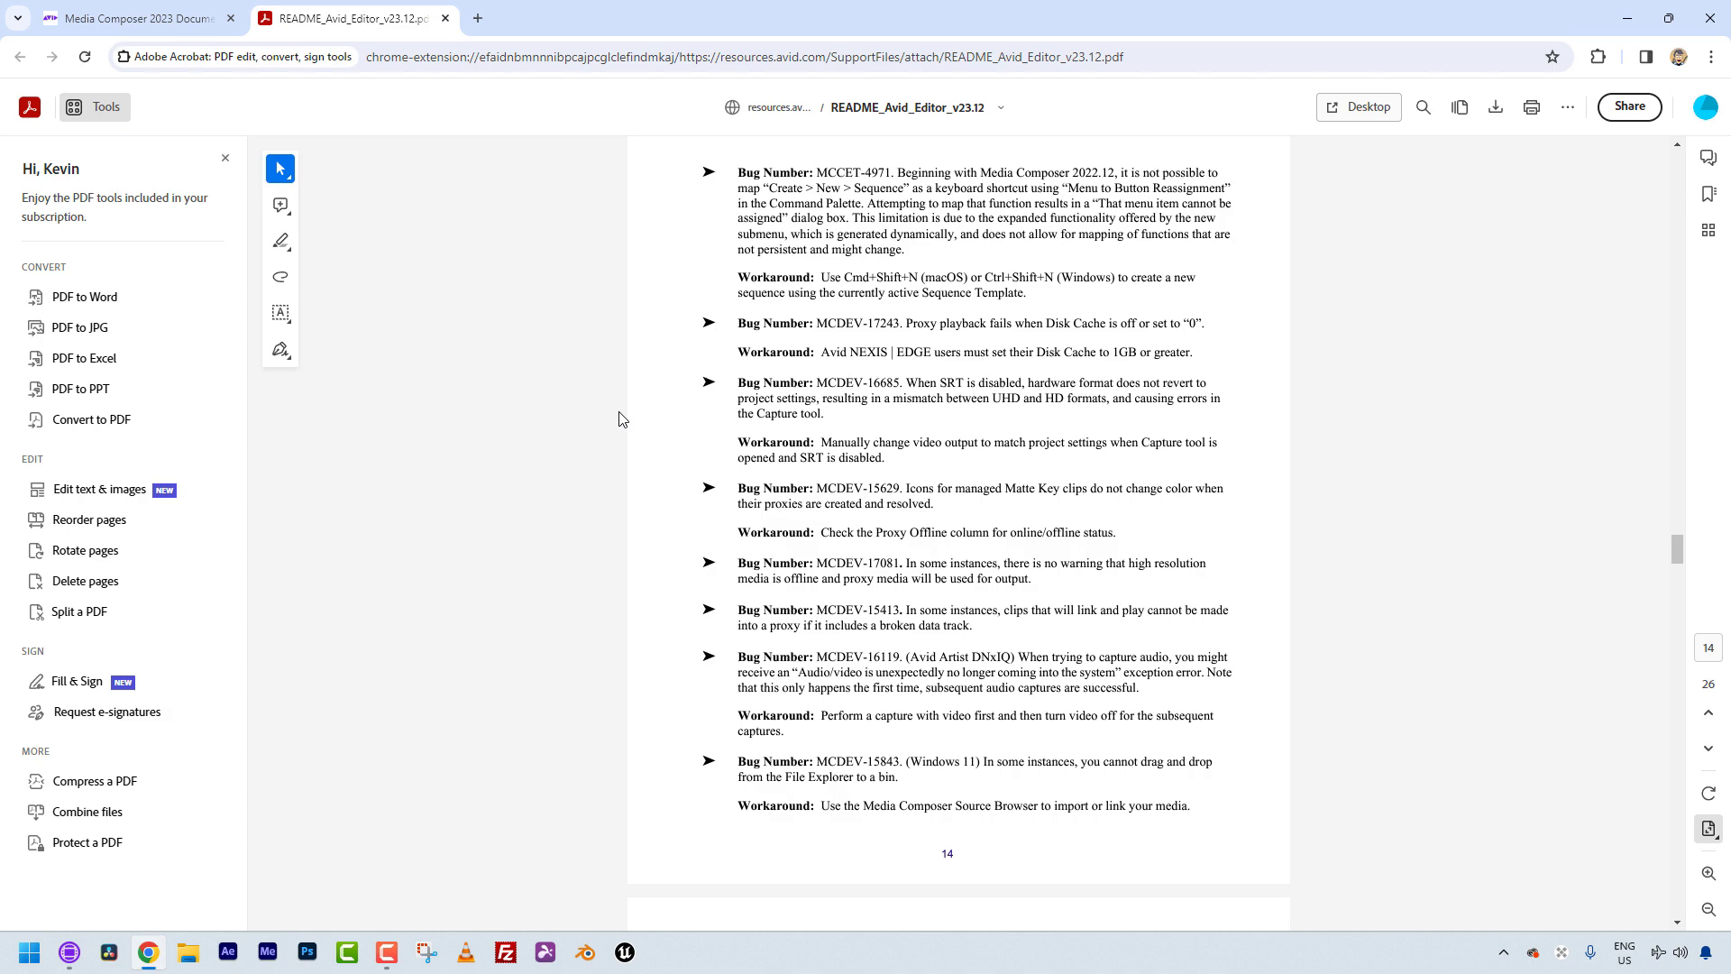
{"action": "scroll", "coordinate": [636, 417], "scroll_direction": "down", "scroll_amount": 10}
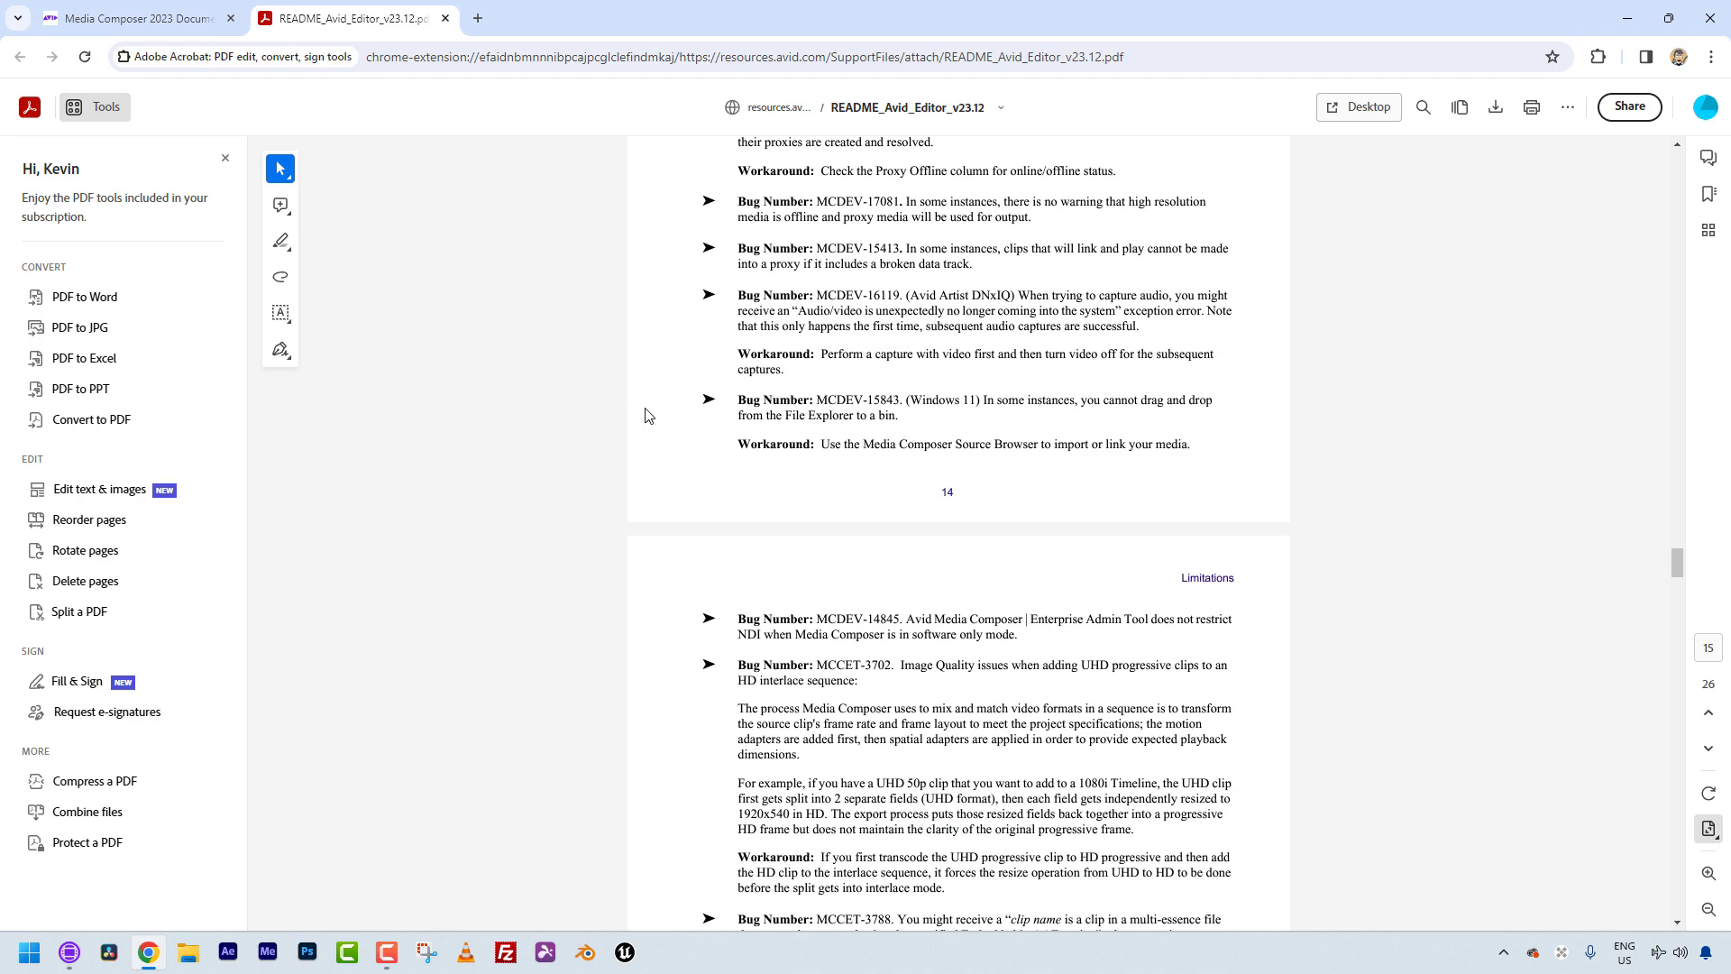
{"action": "scroll", "coordinate": [658, 365], "scroll_direction": "up", "scroll_amount": 7}
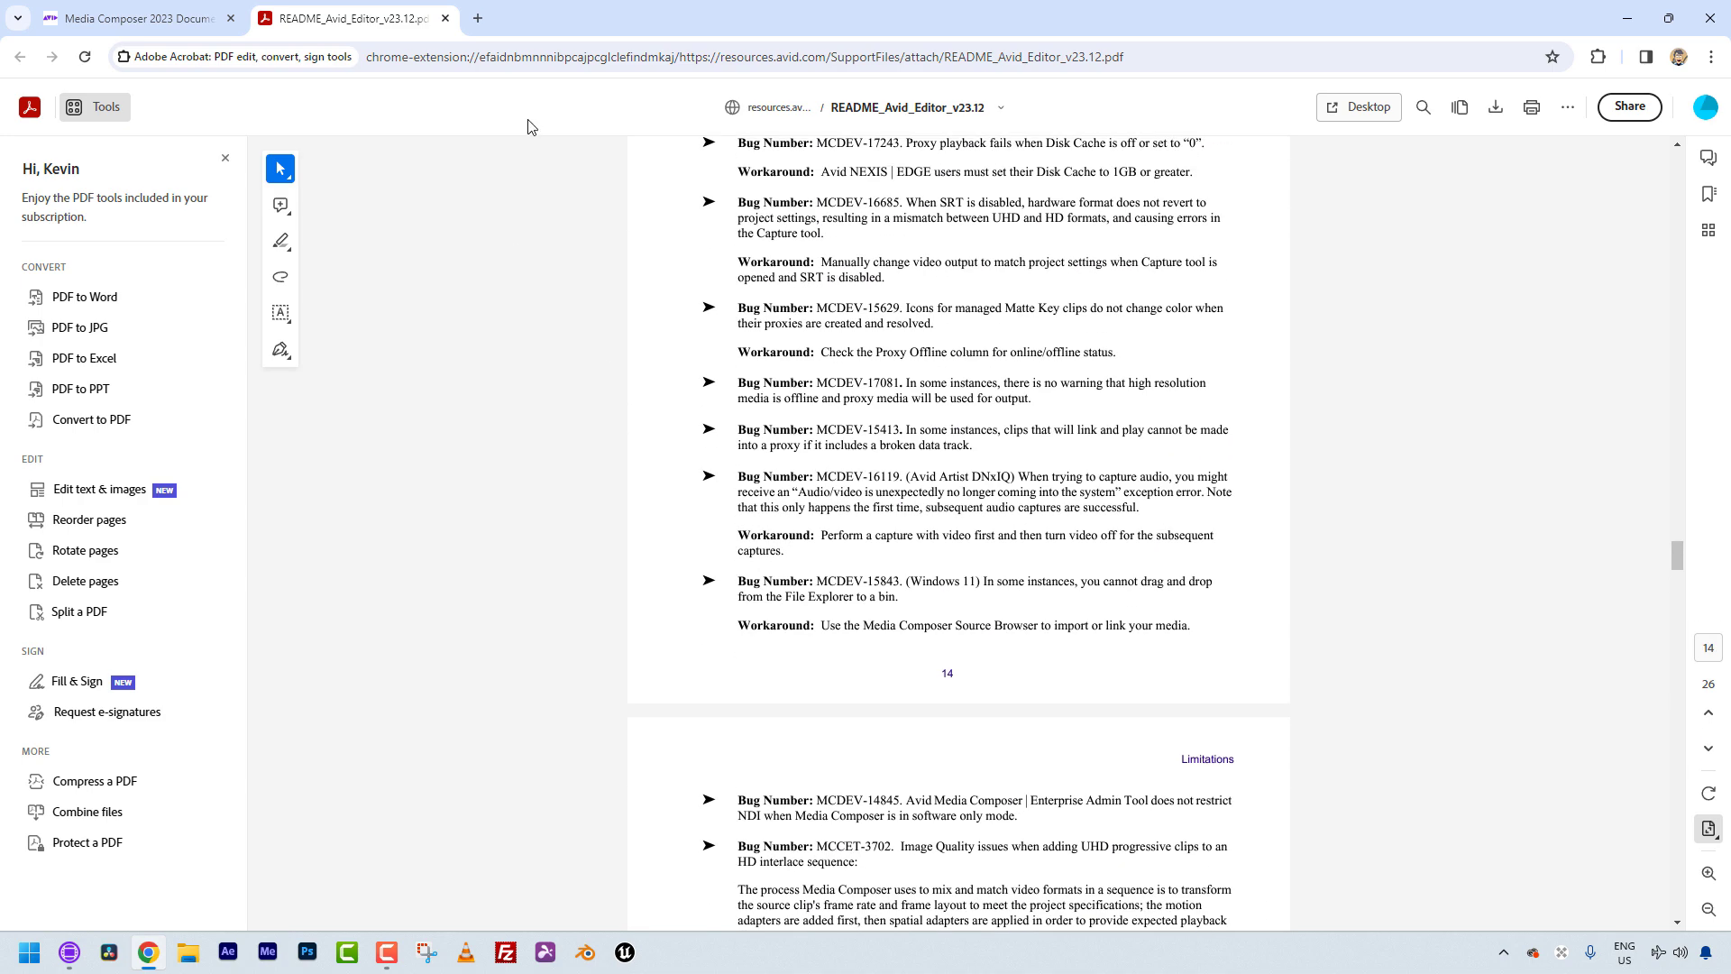
Step: Close the ReadMe and the browser, and switch to Avid Media Composer
{"action": "left_click", "coordinate": [446, 18]}
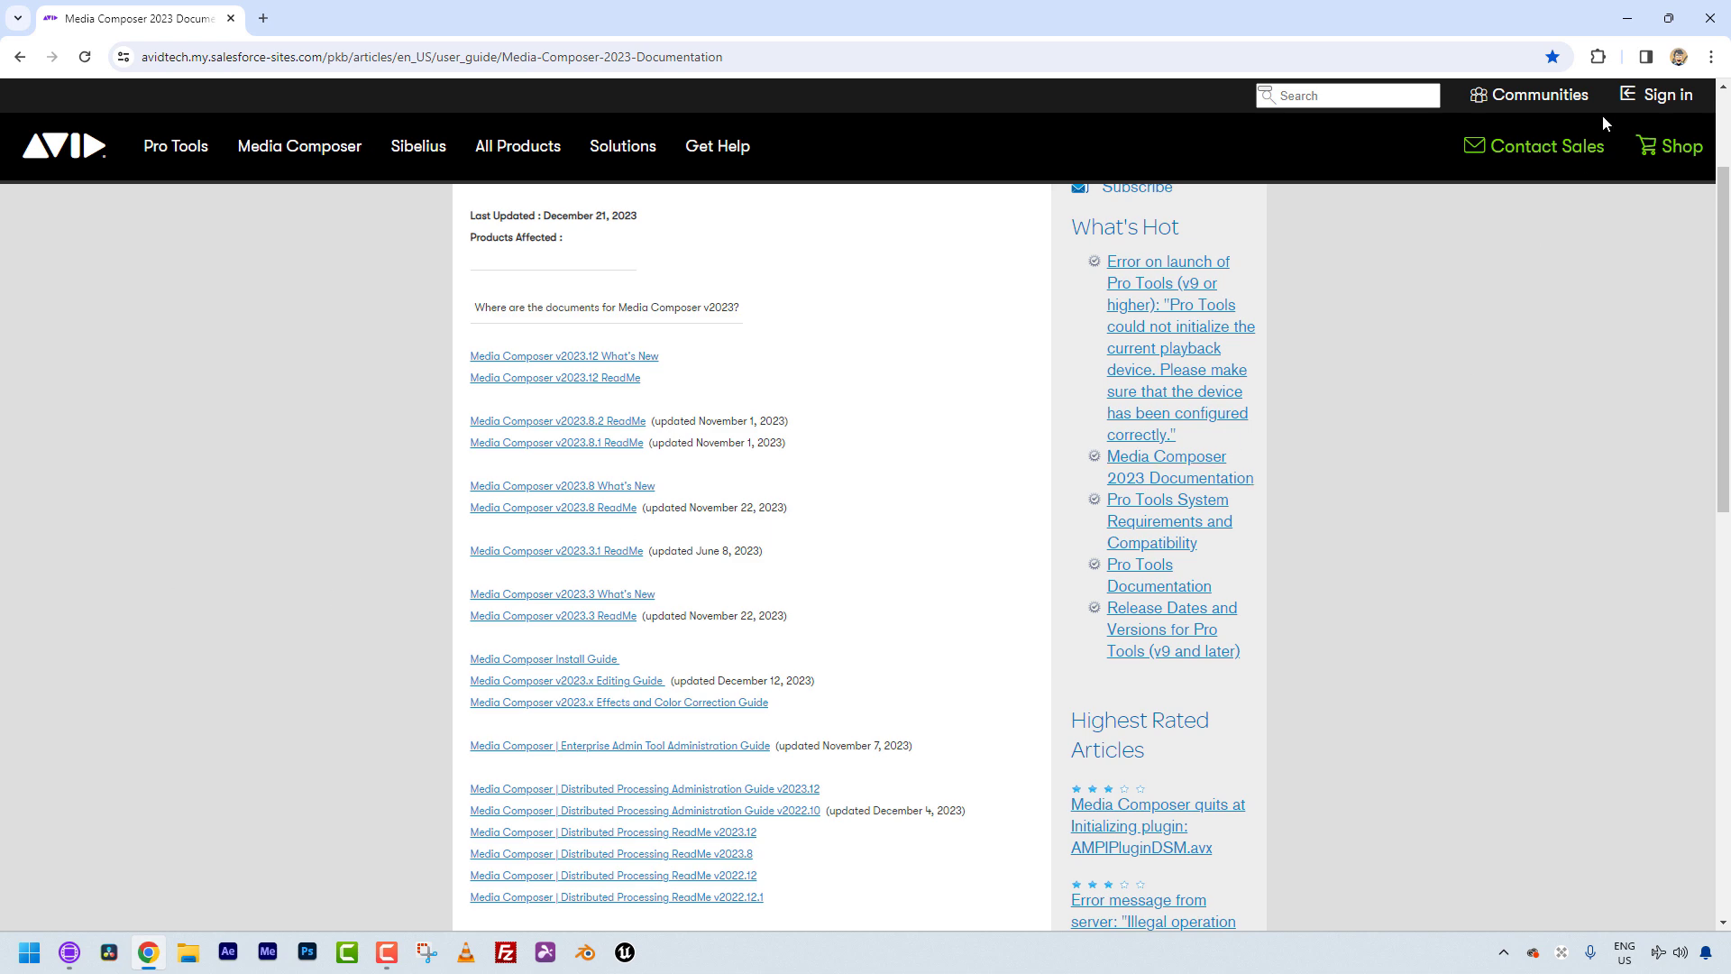
{"action": "left_click", "coordinate": [1710, 19]}
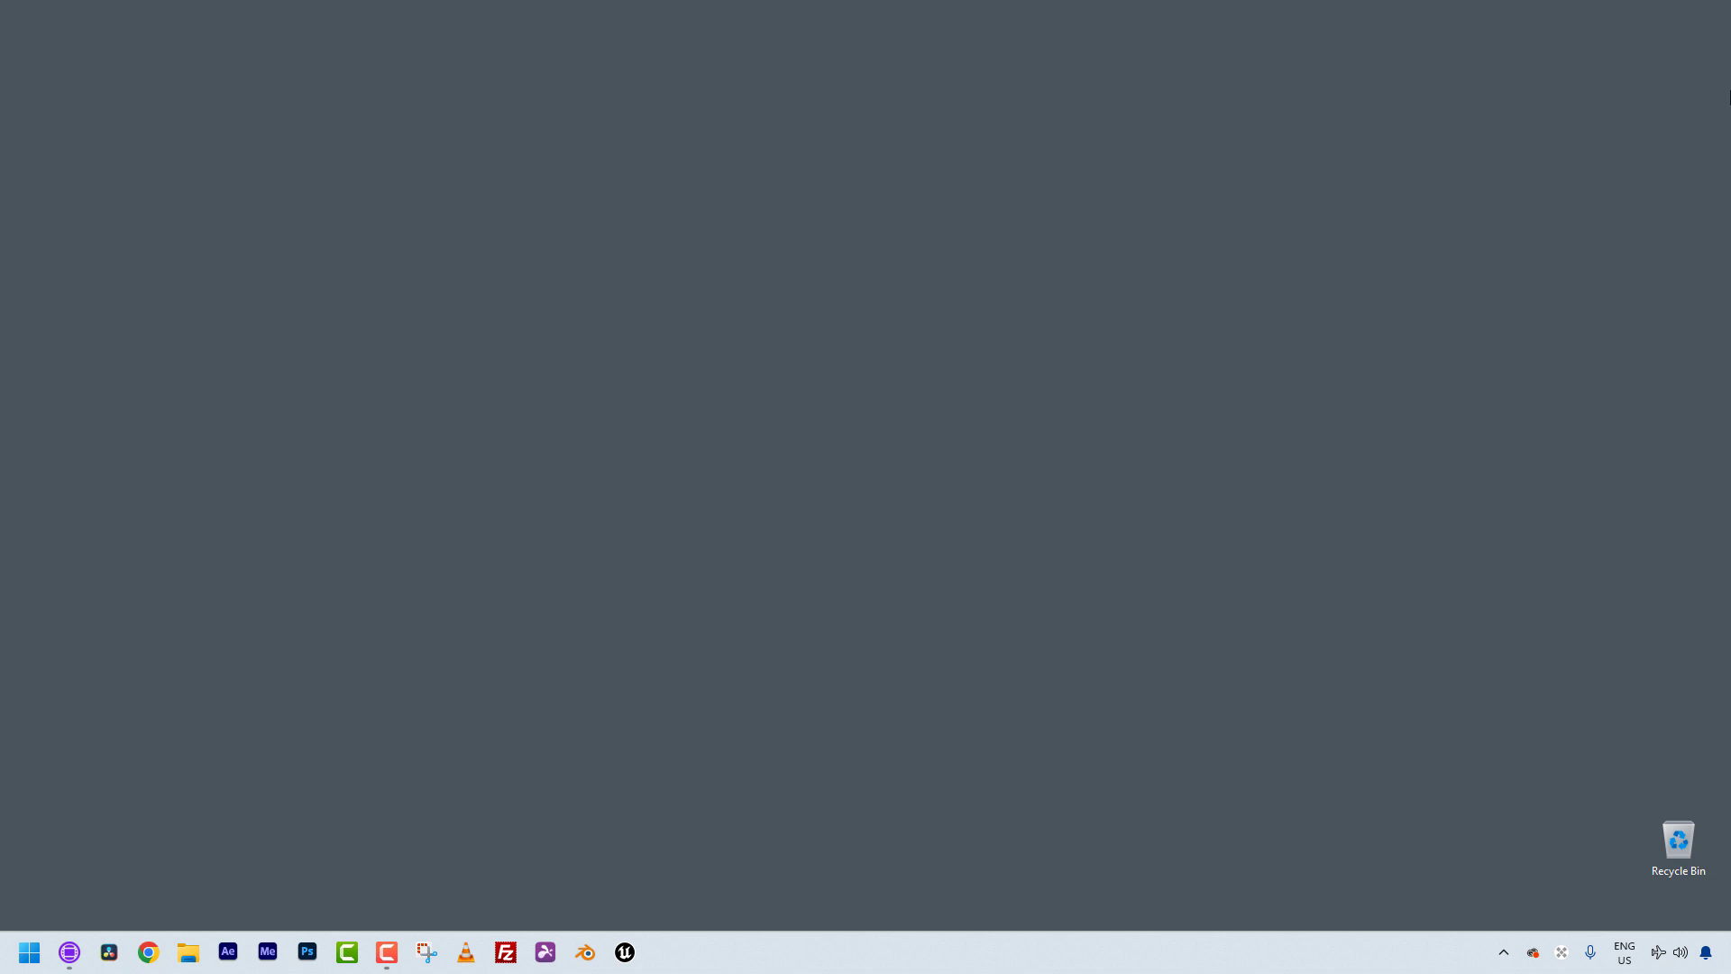
{"action": "key", "text": "alt+Tab"}
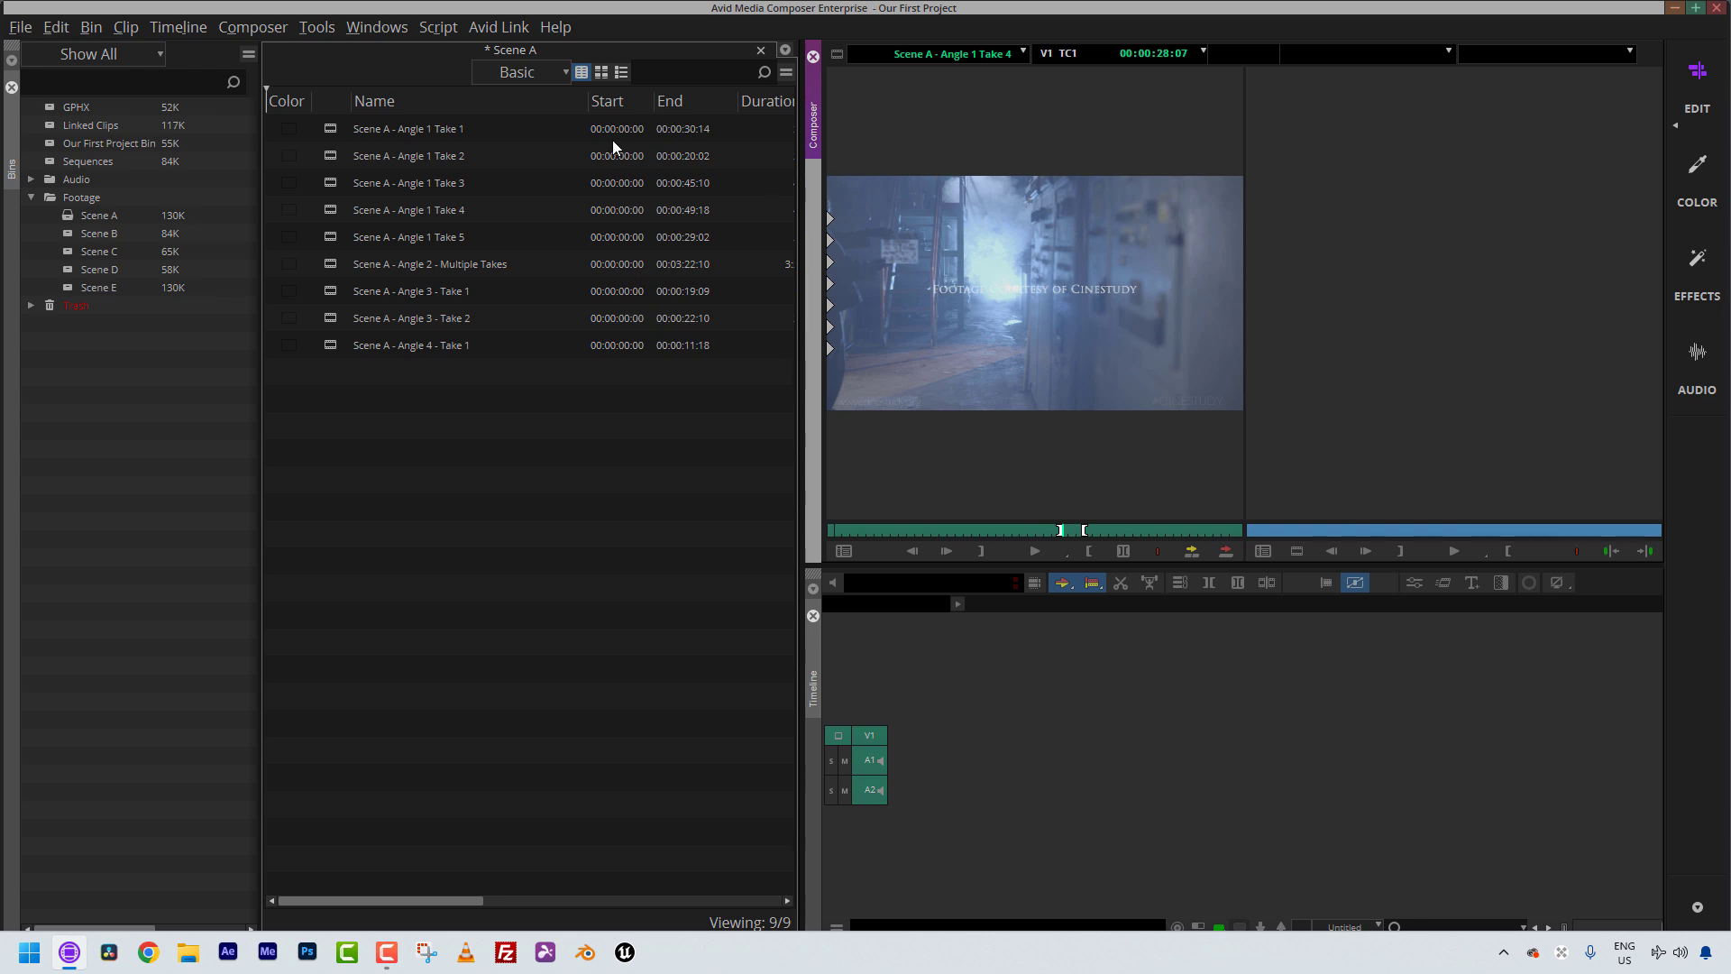
Step: Display the Scene A bin in the Capture, Custom, Film, Format, Media Tool and Statistics bin views in turn to compare their columns
{"action": "left_click", "coordinate": [552, 72]}
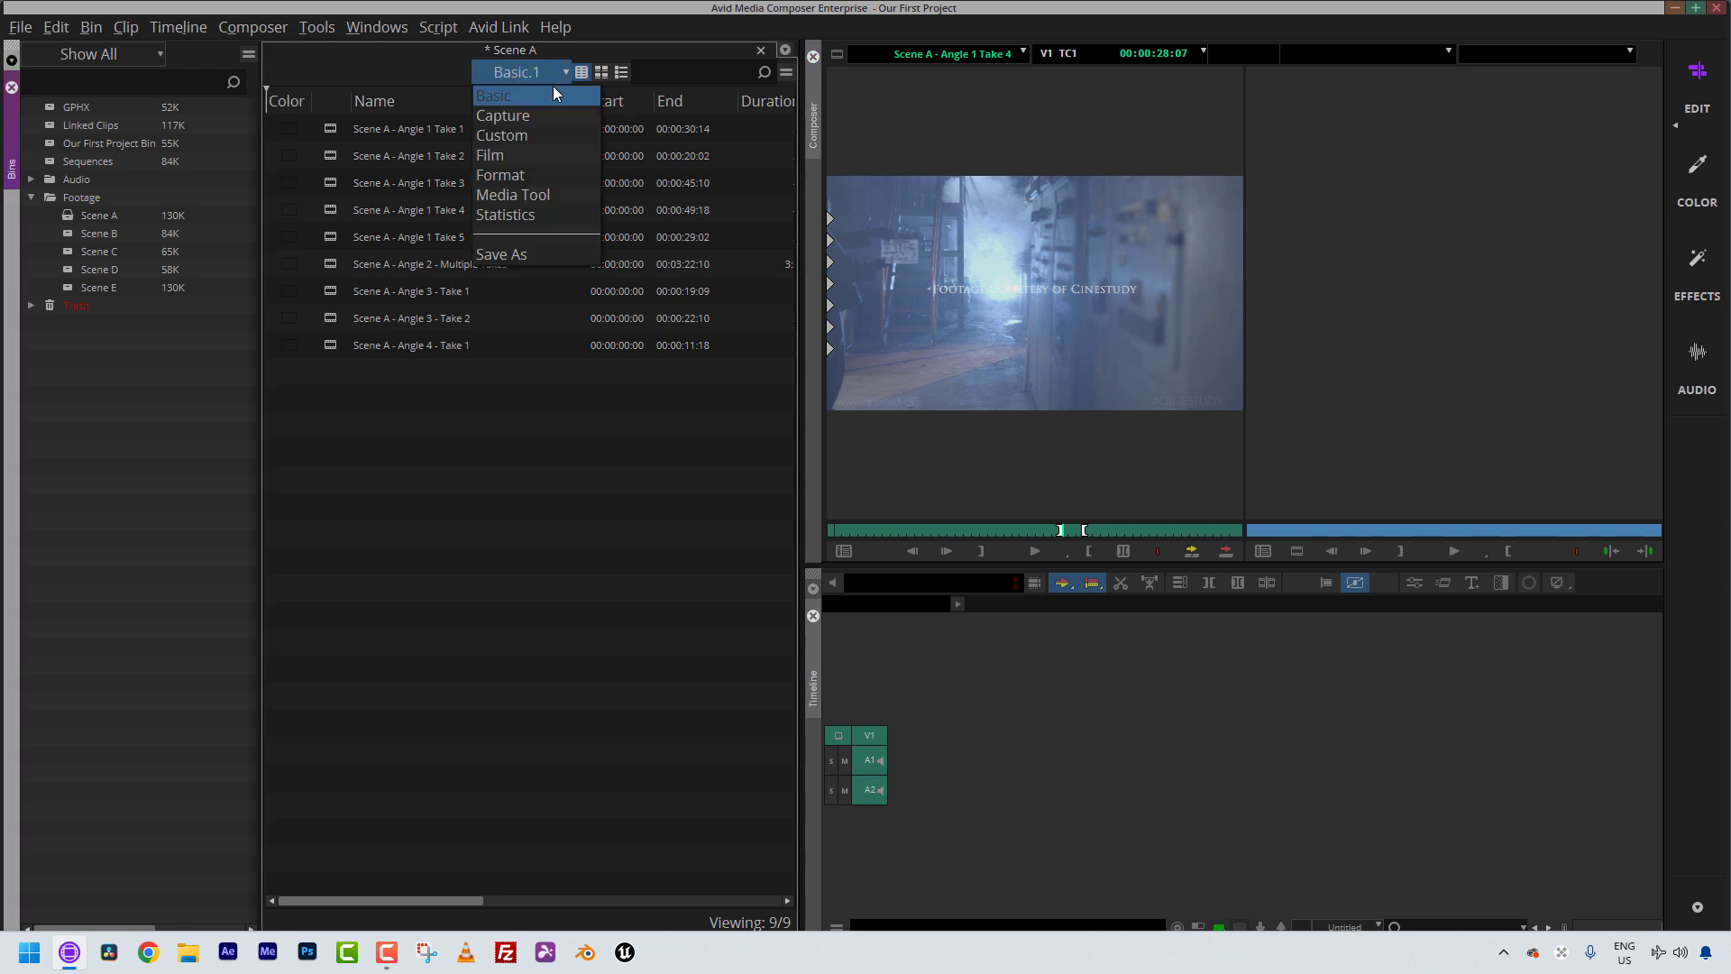
{"action": "left_click", "coordinate": [550, 112]}
{"action": "left_click", "coordinate": [545, 70]}
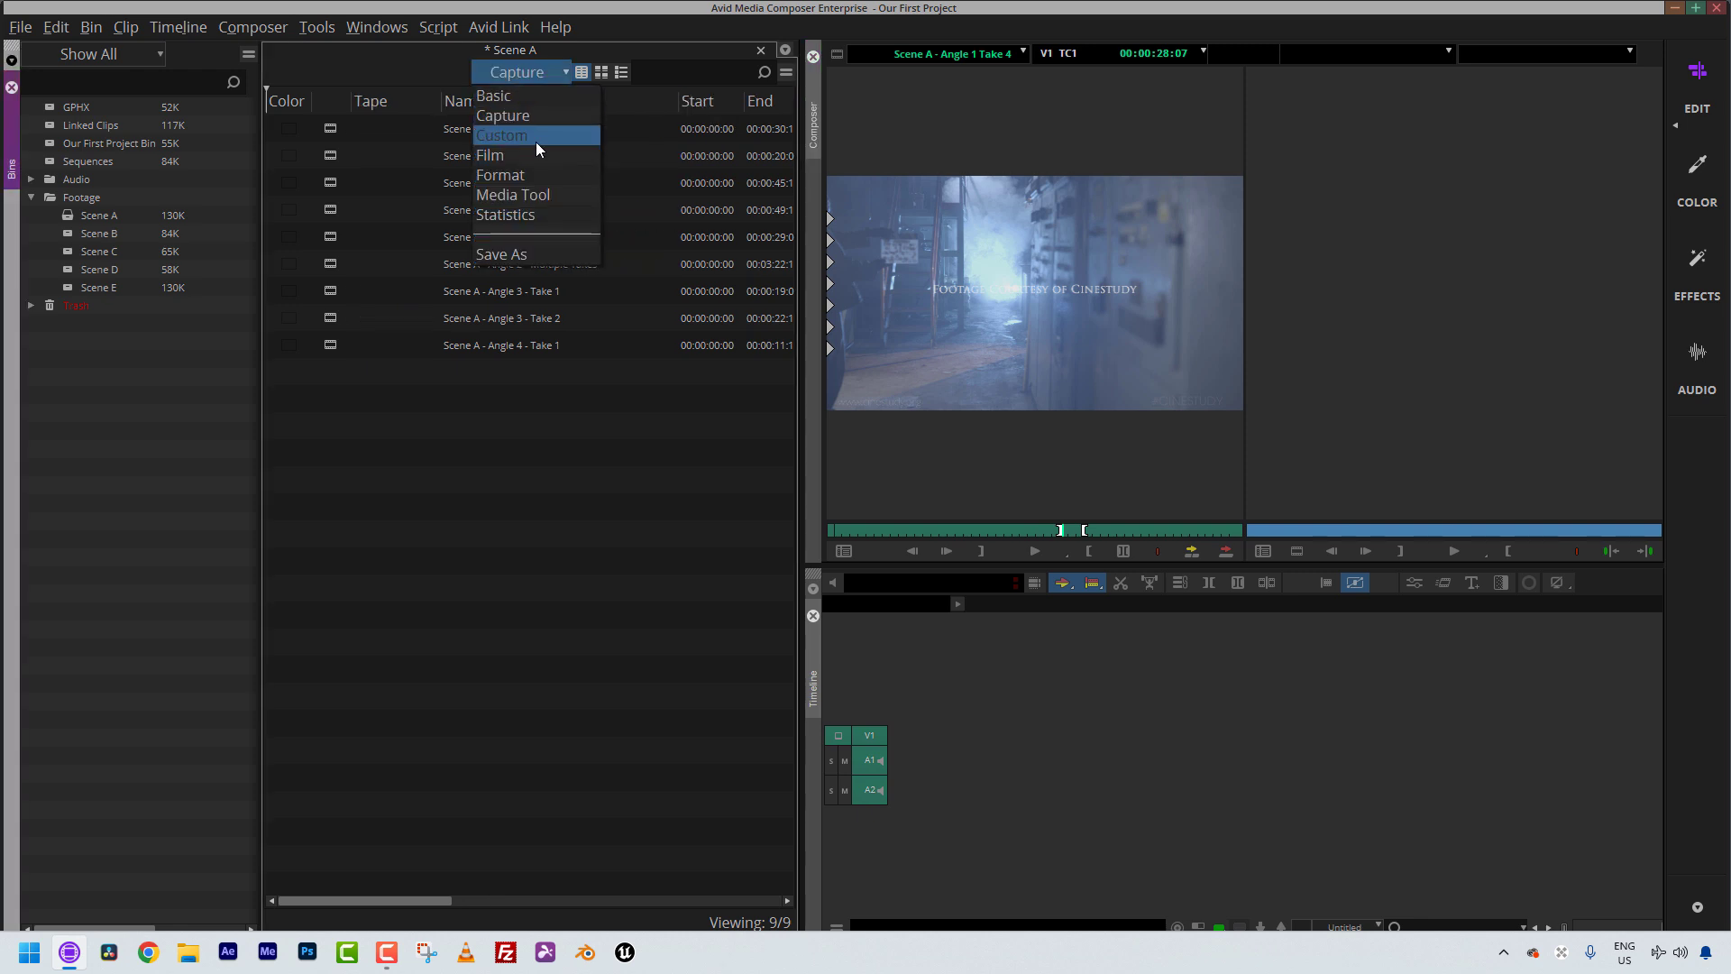
{"action": "left_click", "coordinate": [535, 137]}
{"action": "left_click", "coordinate": [537, 70]}
{"action": "left_click", "coordinate": [527, 154]}
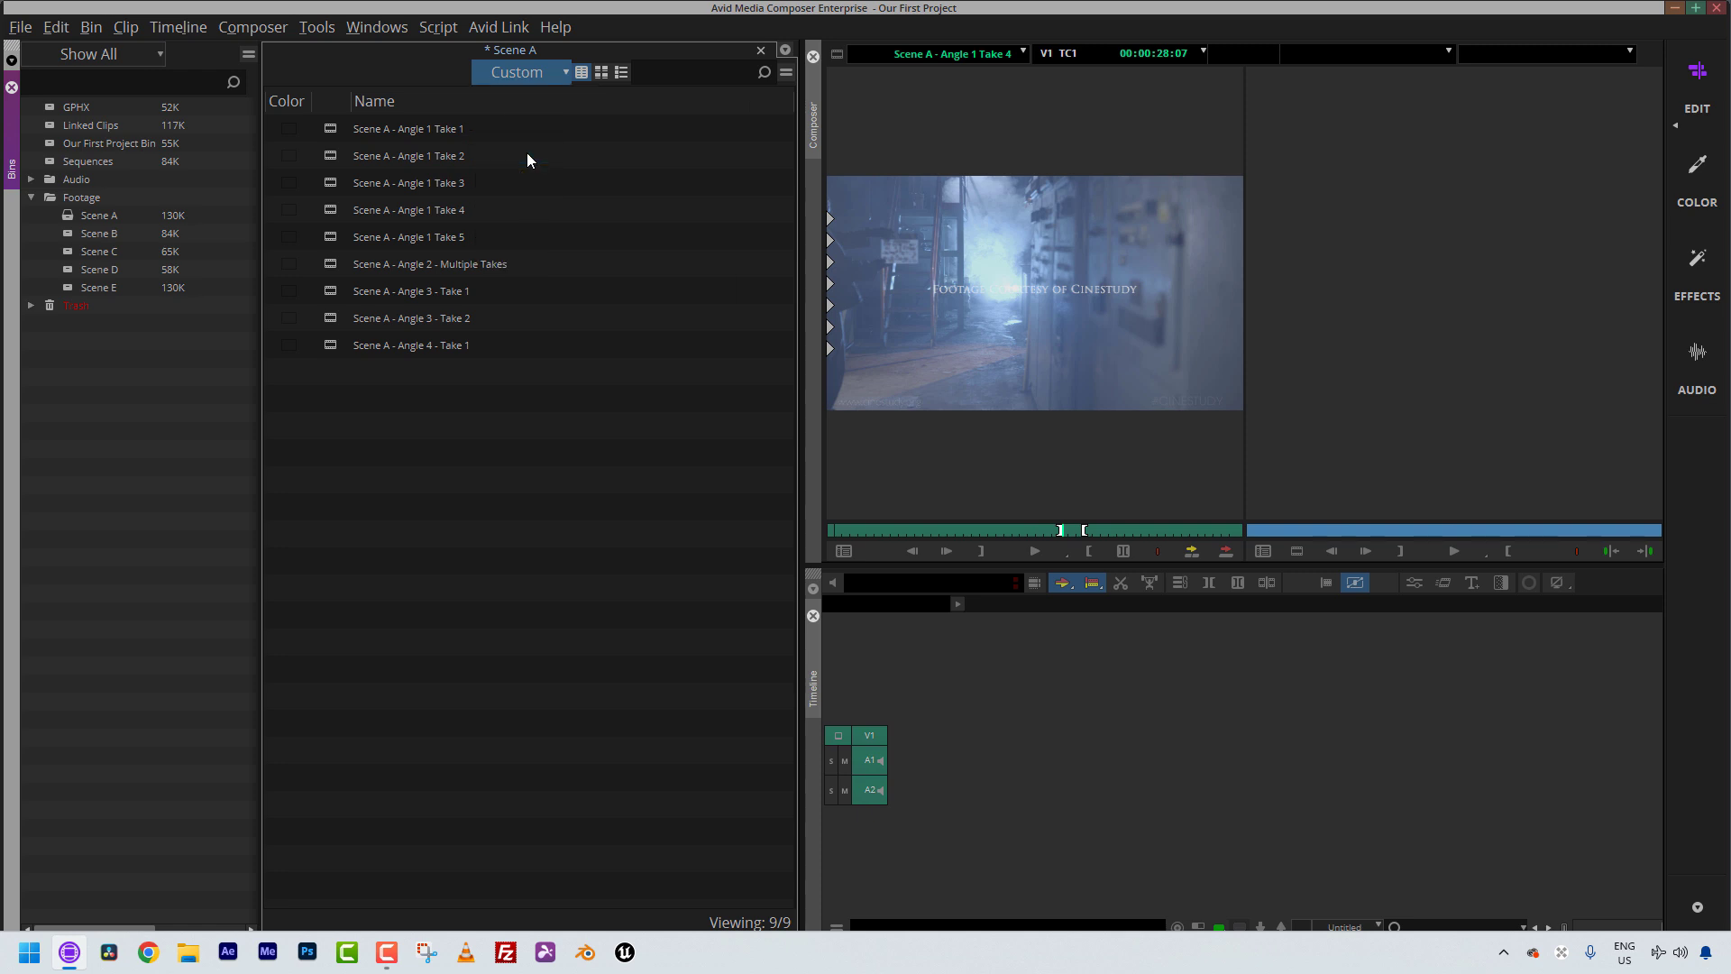
{"action": "left_click", "coordinate": [533, 79]}
{"action": "left_click", "coordinate": [527, 158]}
{"action": "left_click", "coordinate": [541, 76]}
{"action": "left_click", "coordinate": [526, 175]}
{"action": "left_click", "coordinate": [537, 74]}
{"action": "left_click", "coordinate": [524, 197]}
{"action": "left_click", "coordinate": [537, 79]}
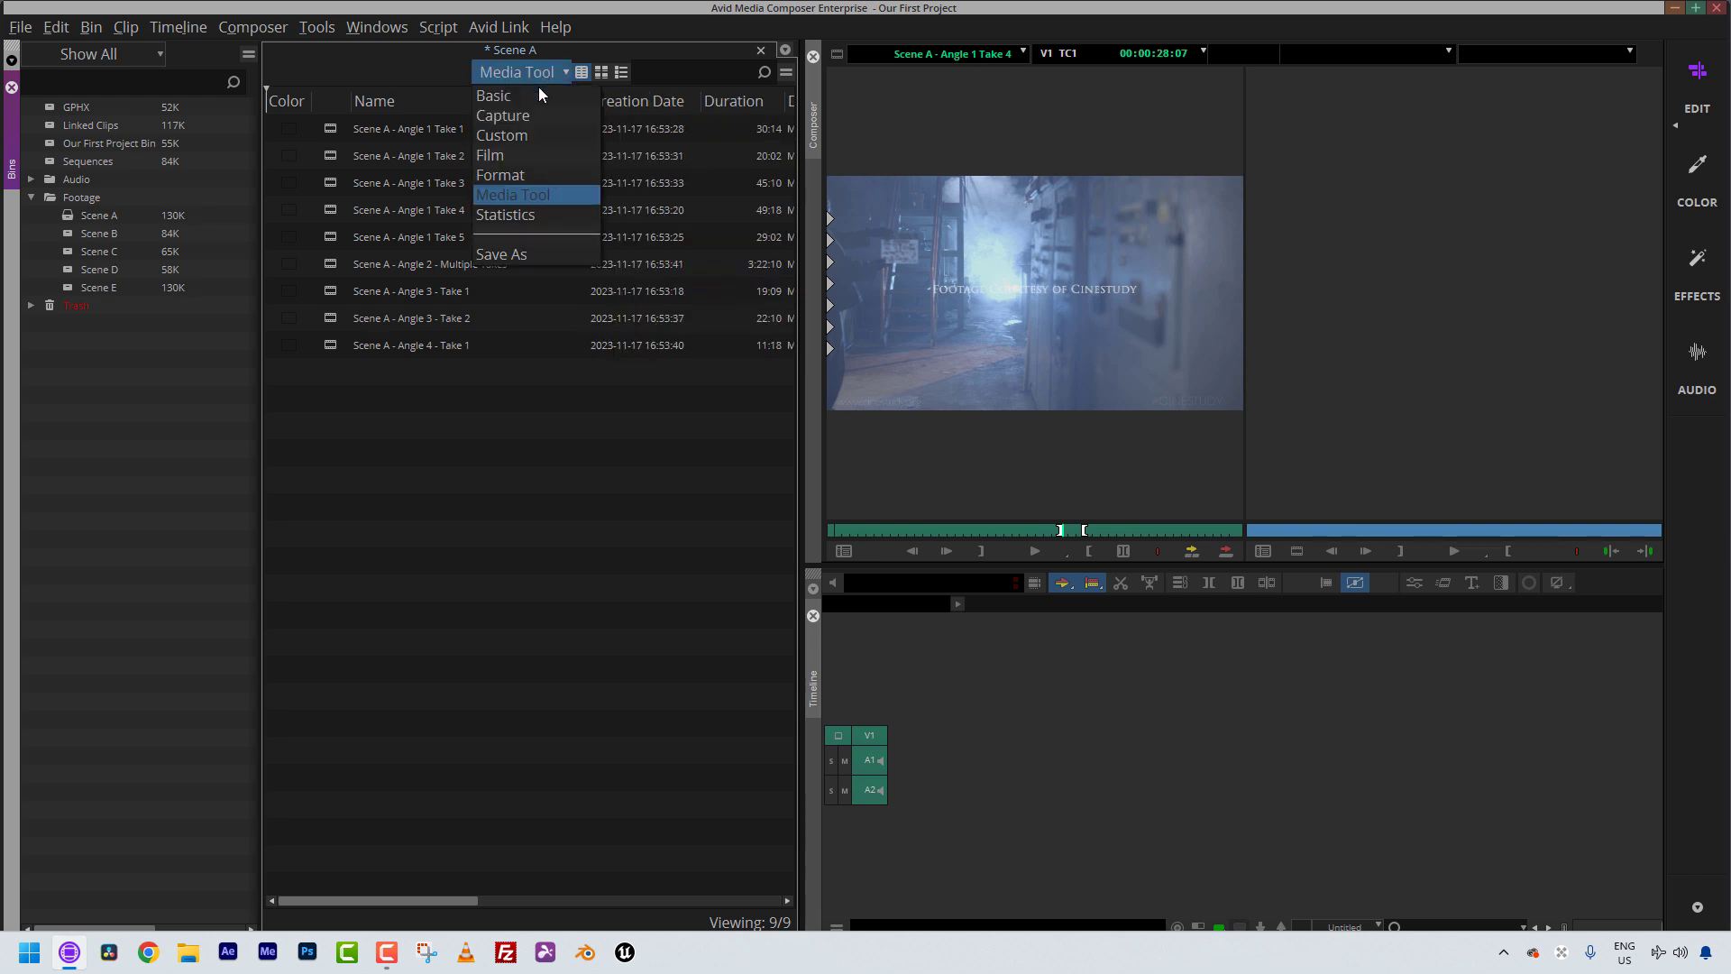
{"action": "left_click", "coordinate": [528, 208]}
Step: Revisit the Basic and Capture bin views for Scene A, and end on the Custom view
{"action": "left_click", "coordinate": [527, 74]}
{"action": "left_click", "coordinate": [527, 98]}
{"action": "left_click", "coordinate": [527, 79]}
{"action": "left_click", "coordinate": [523, 115]}
{"action": "left_click", "coordinate": [527, 74]}
{"action": "left_click", "coordinate": [527, 135]}
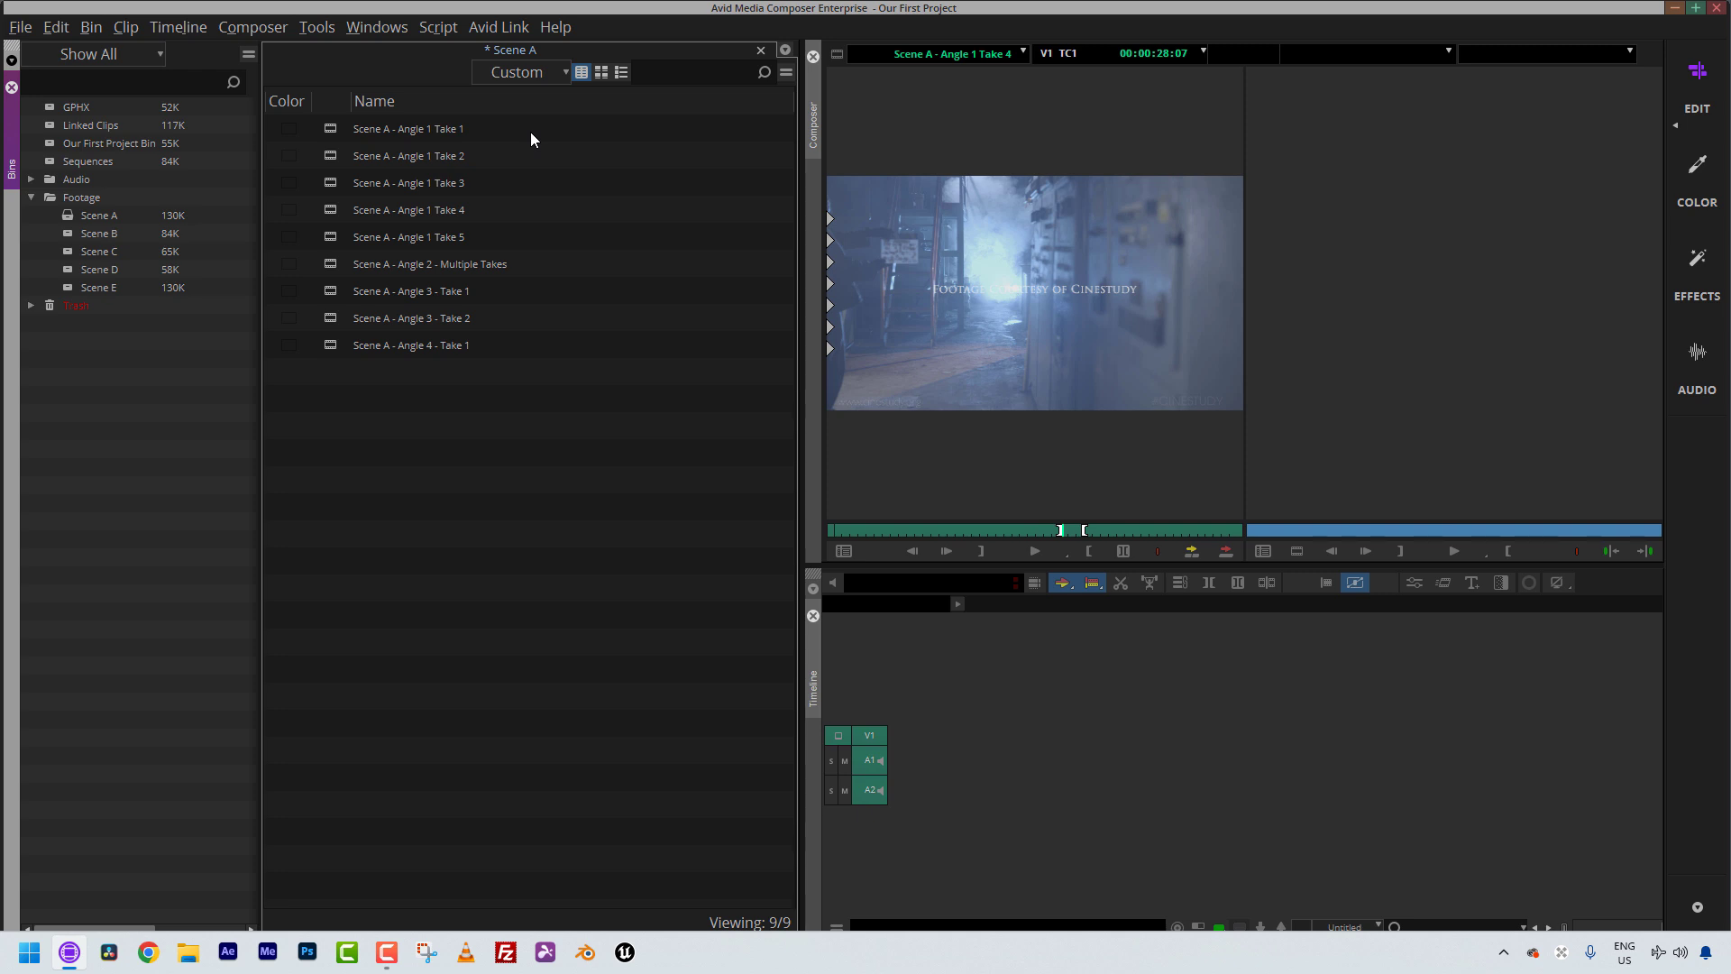
Step: Open the user settings, look over the saved Bin View entries, and close the settings
{"action": "key", "text": "ctrl+9"}
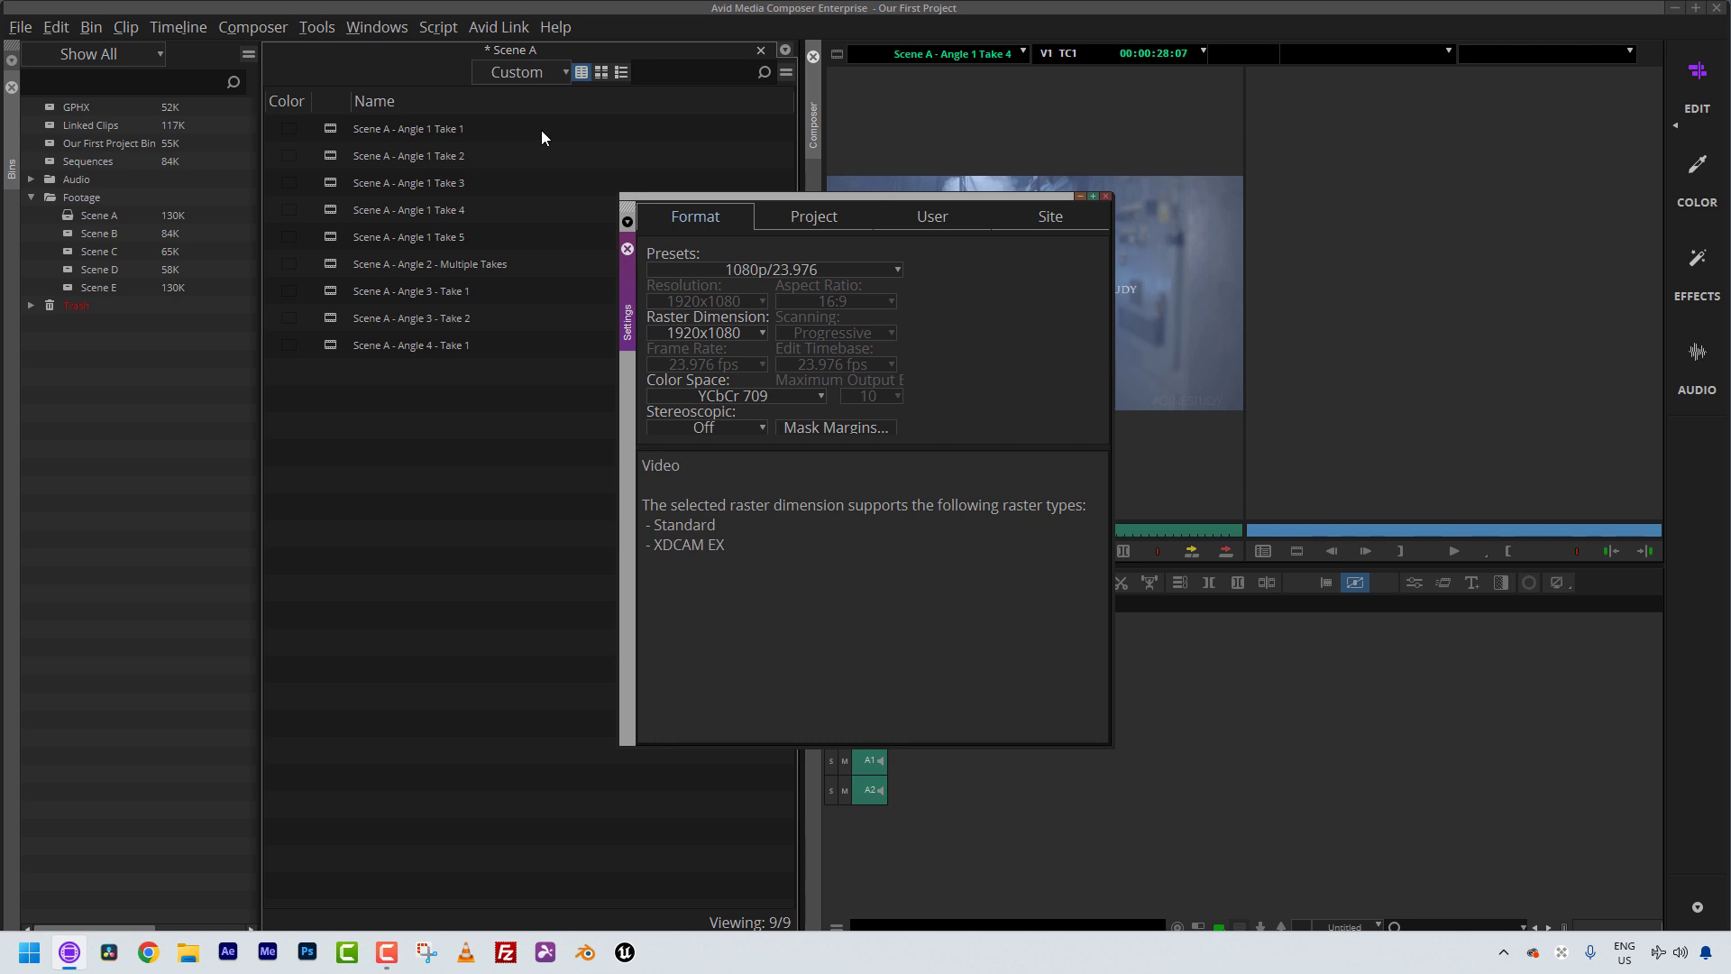
{"action": "left_click", "coordinate": [961, 214]}
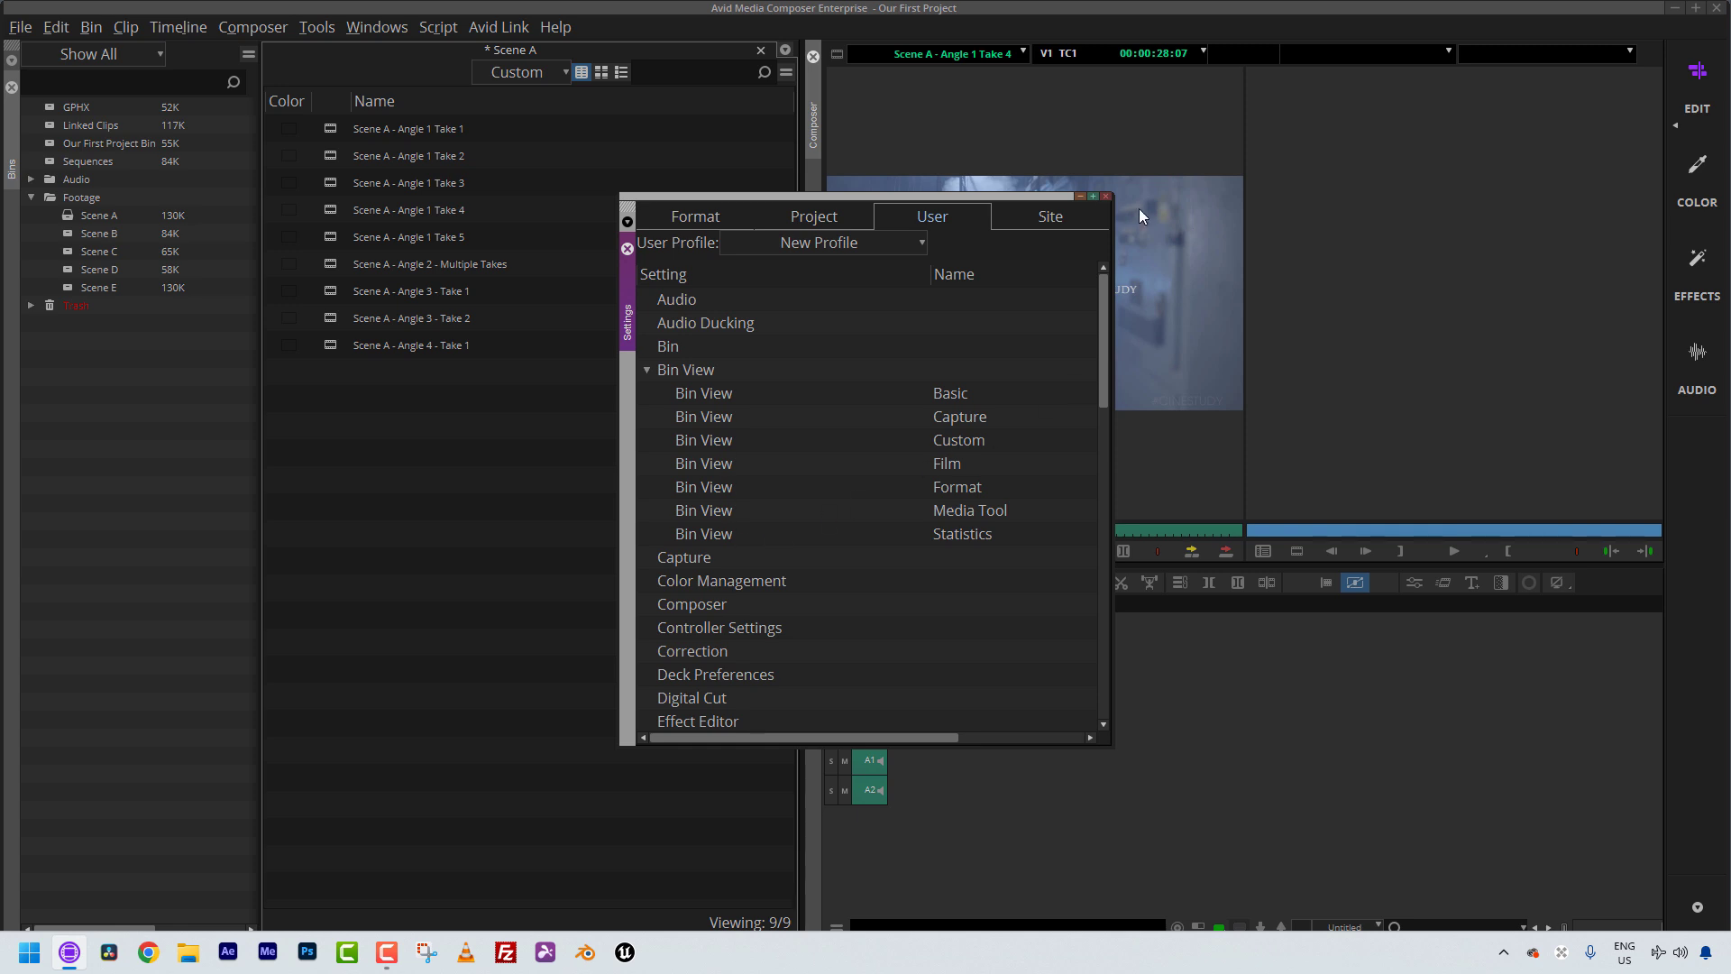
{"action": "left_click", "coordinate": [1106, 197]}
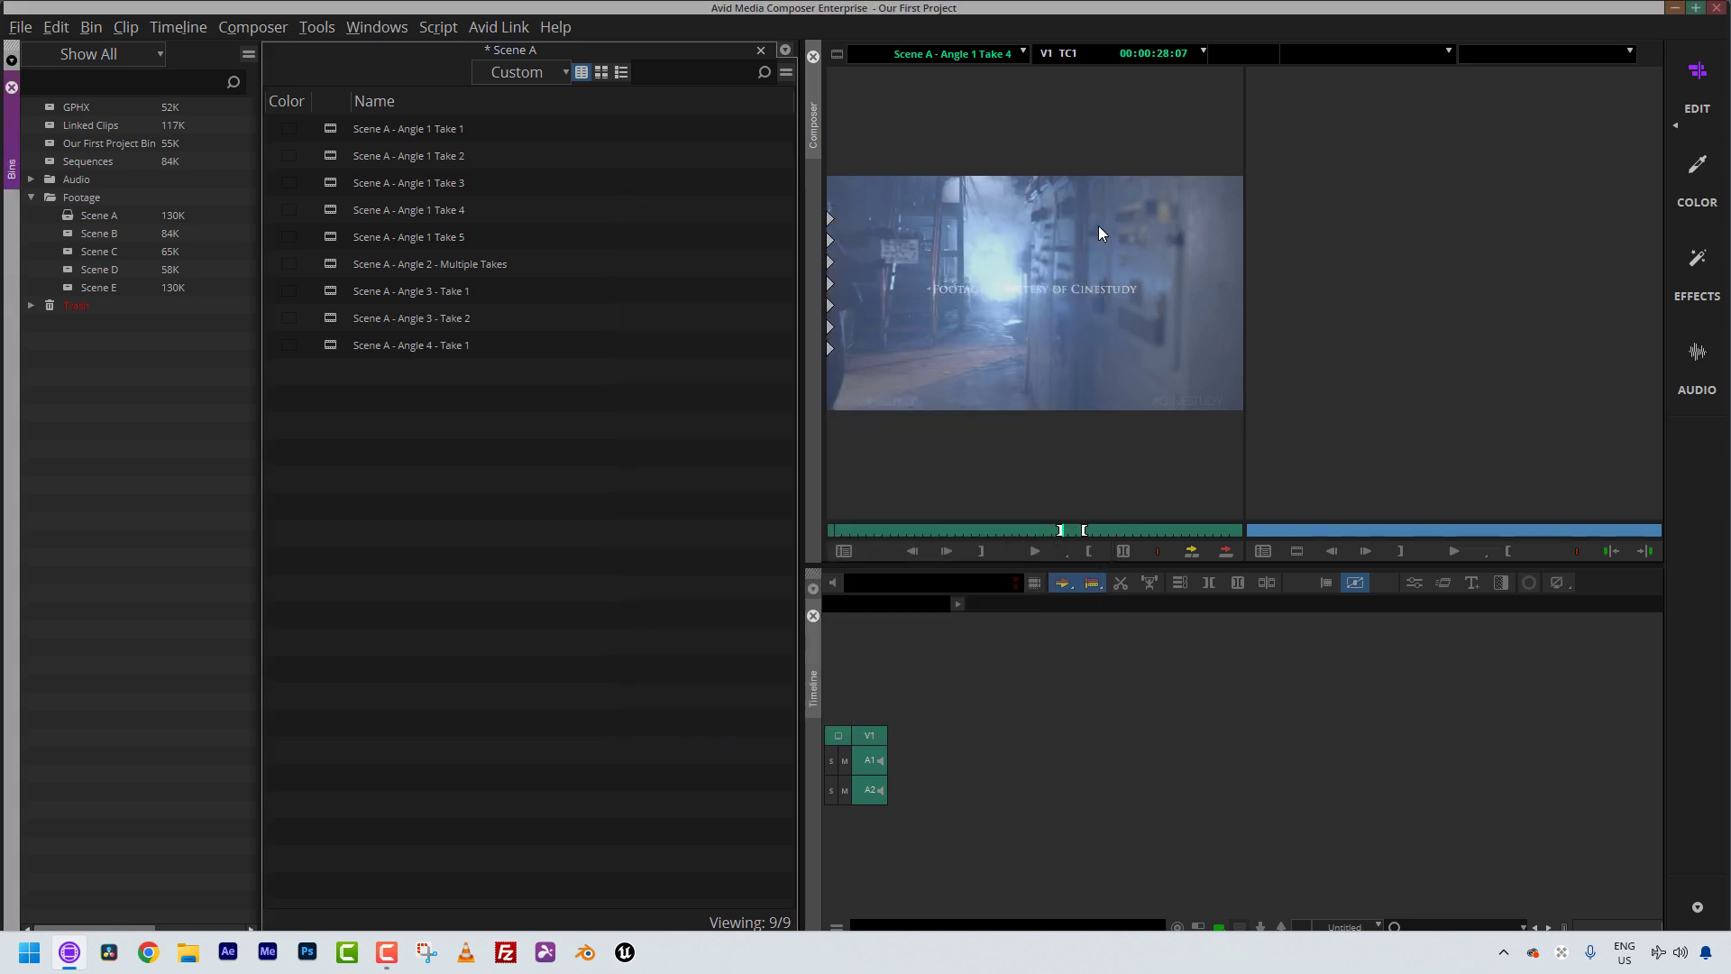
Step: Apply the Basic bin view to Scene A, check the bin in Frame view, and leave it in Script view
{"action": "left_click", "coordinate": [565, 73]}
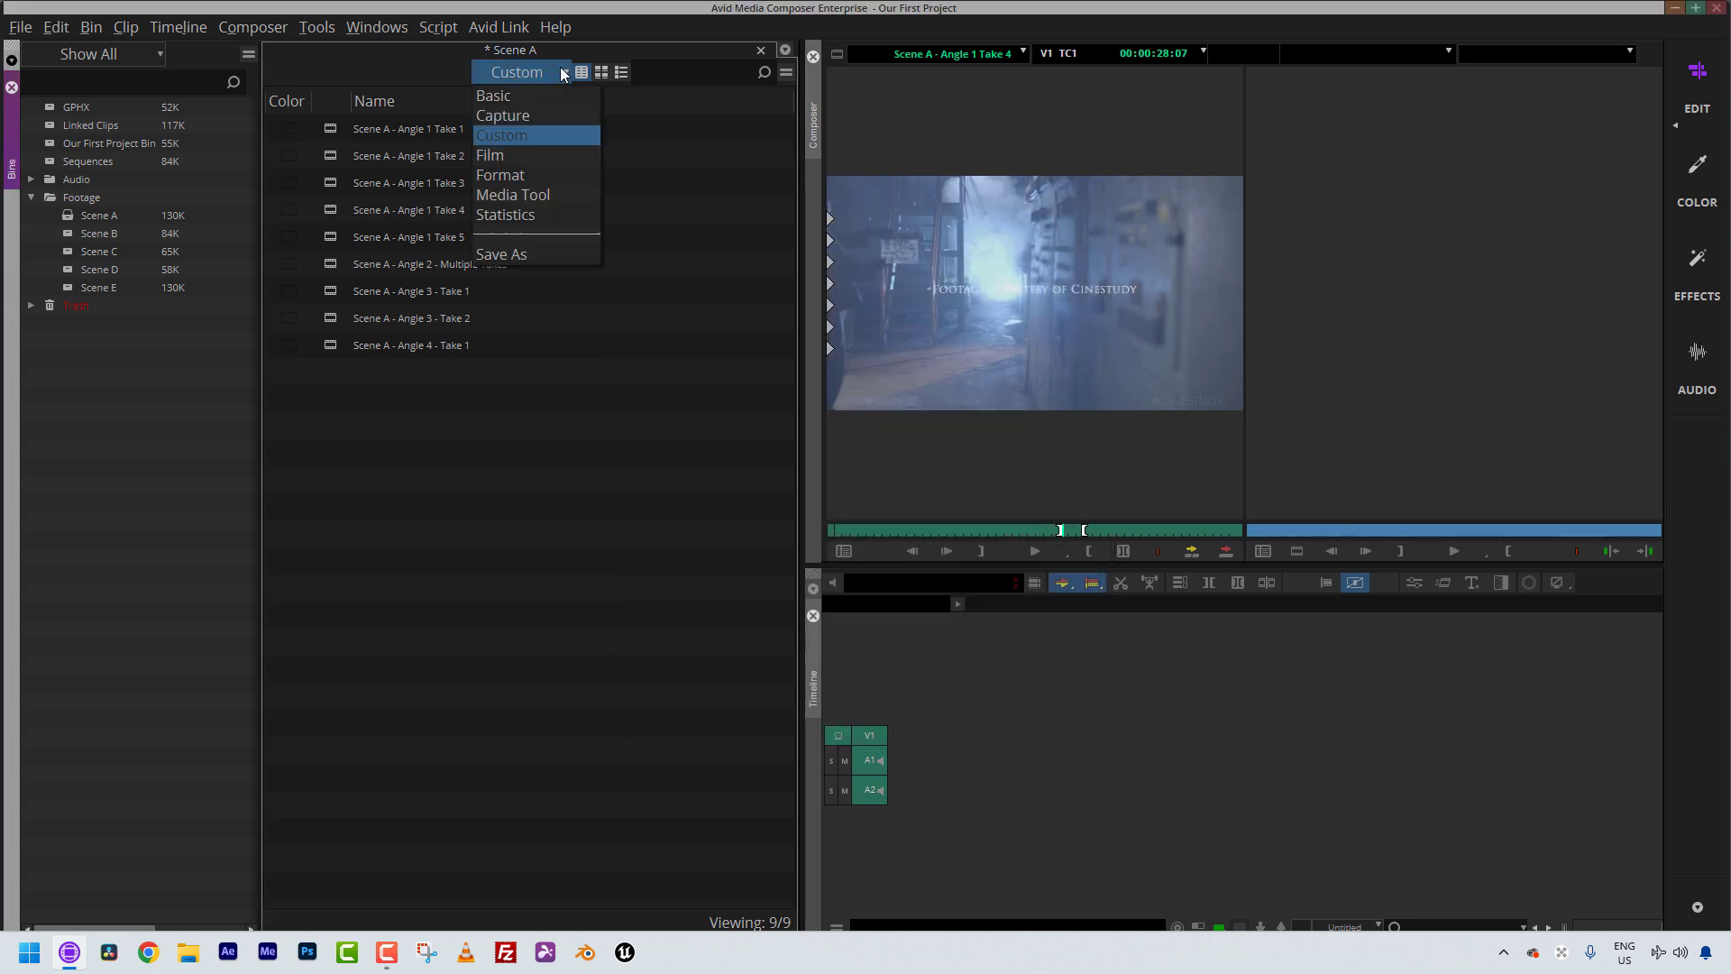
{"action": "left_click", "coordinate": [487, 94]}
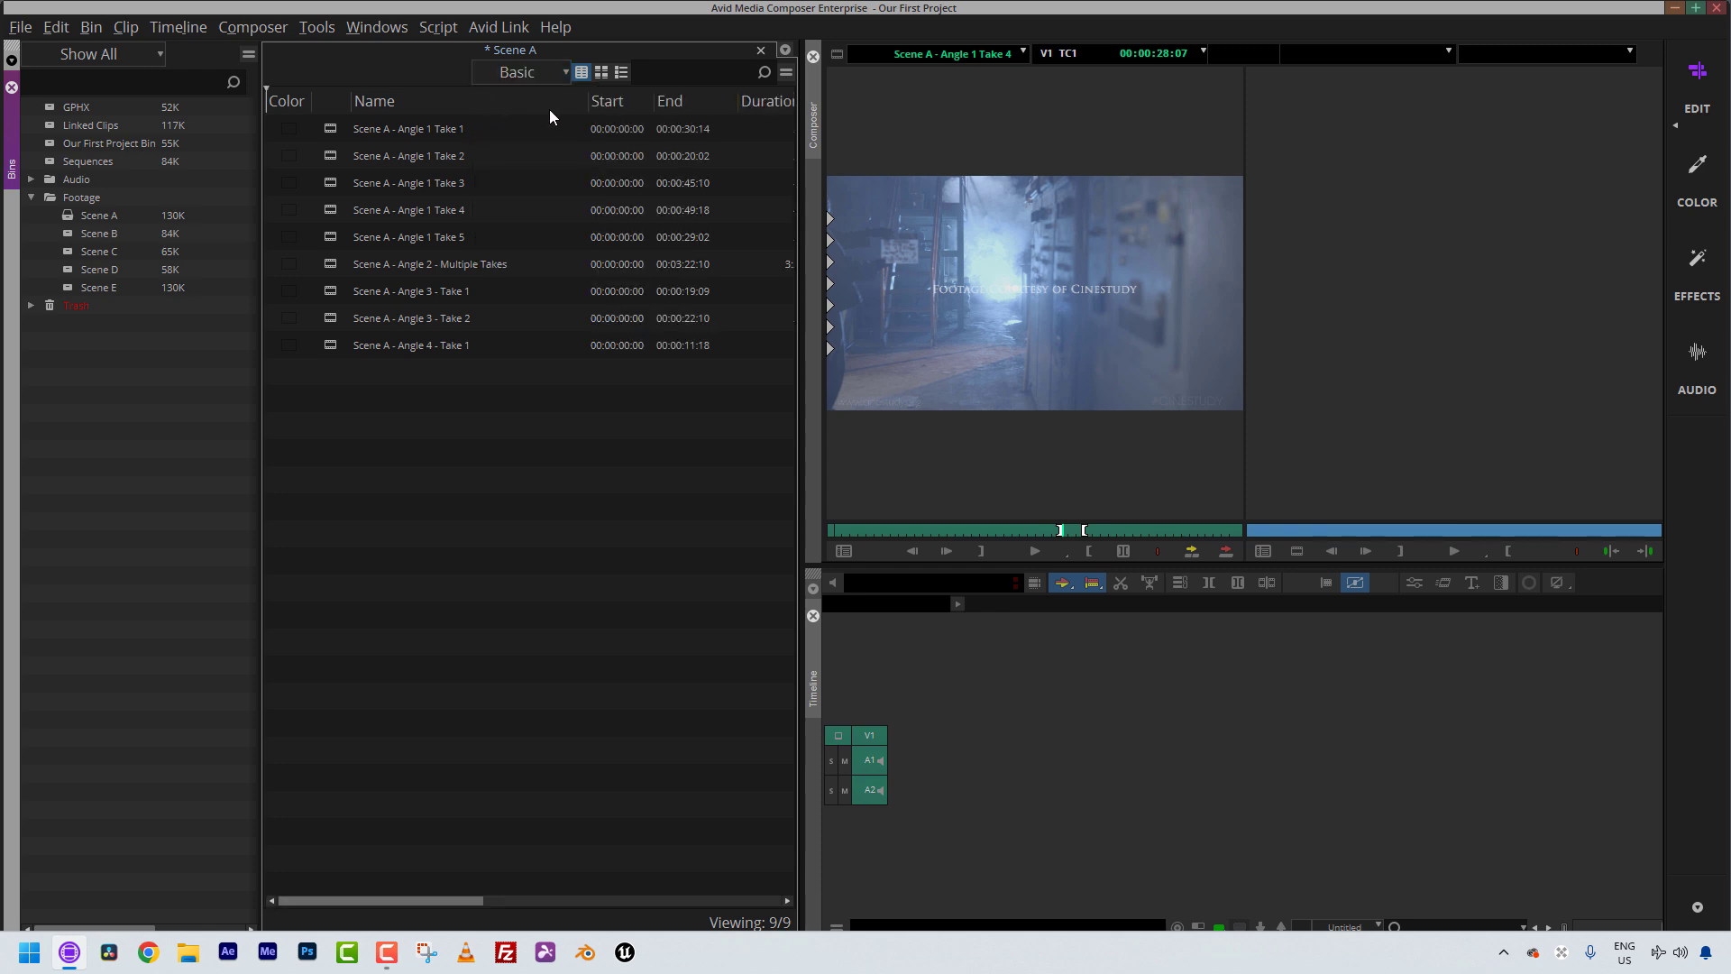
{"action": "left_click", "coordinate": [622, 77]}
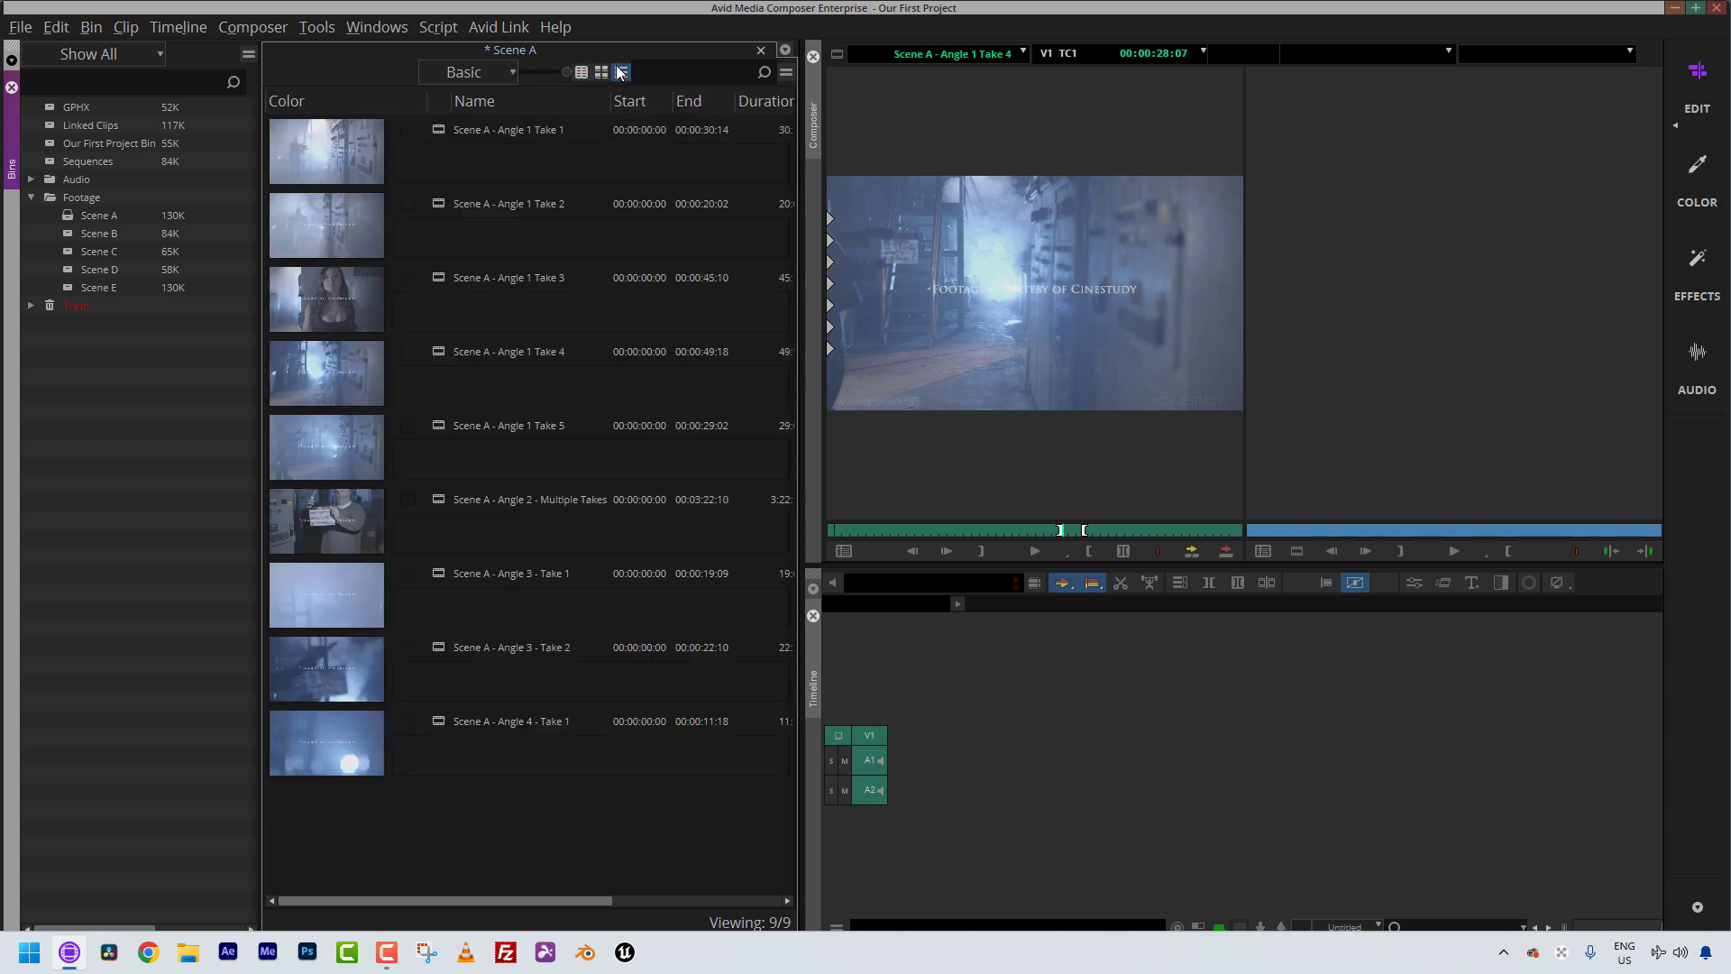
{"action": "left_click", "coordinate": [603, 73]}
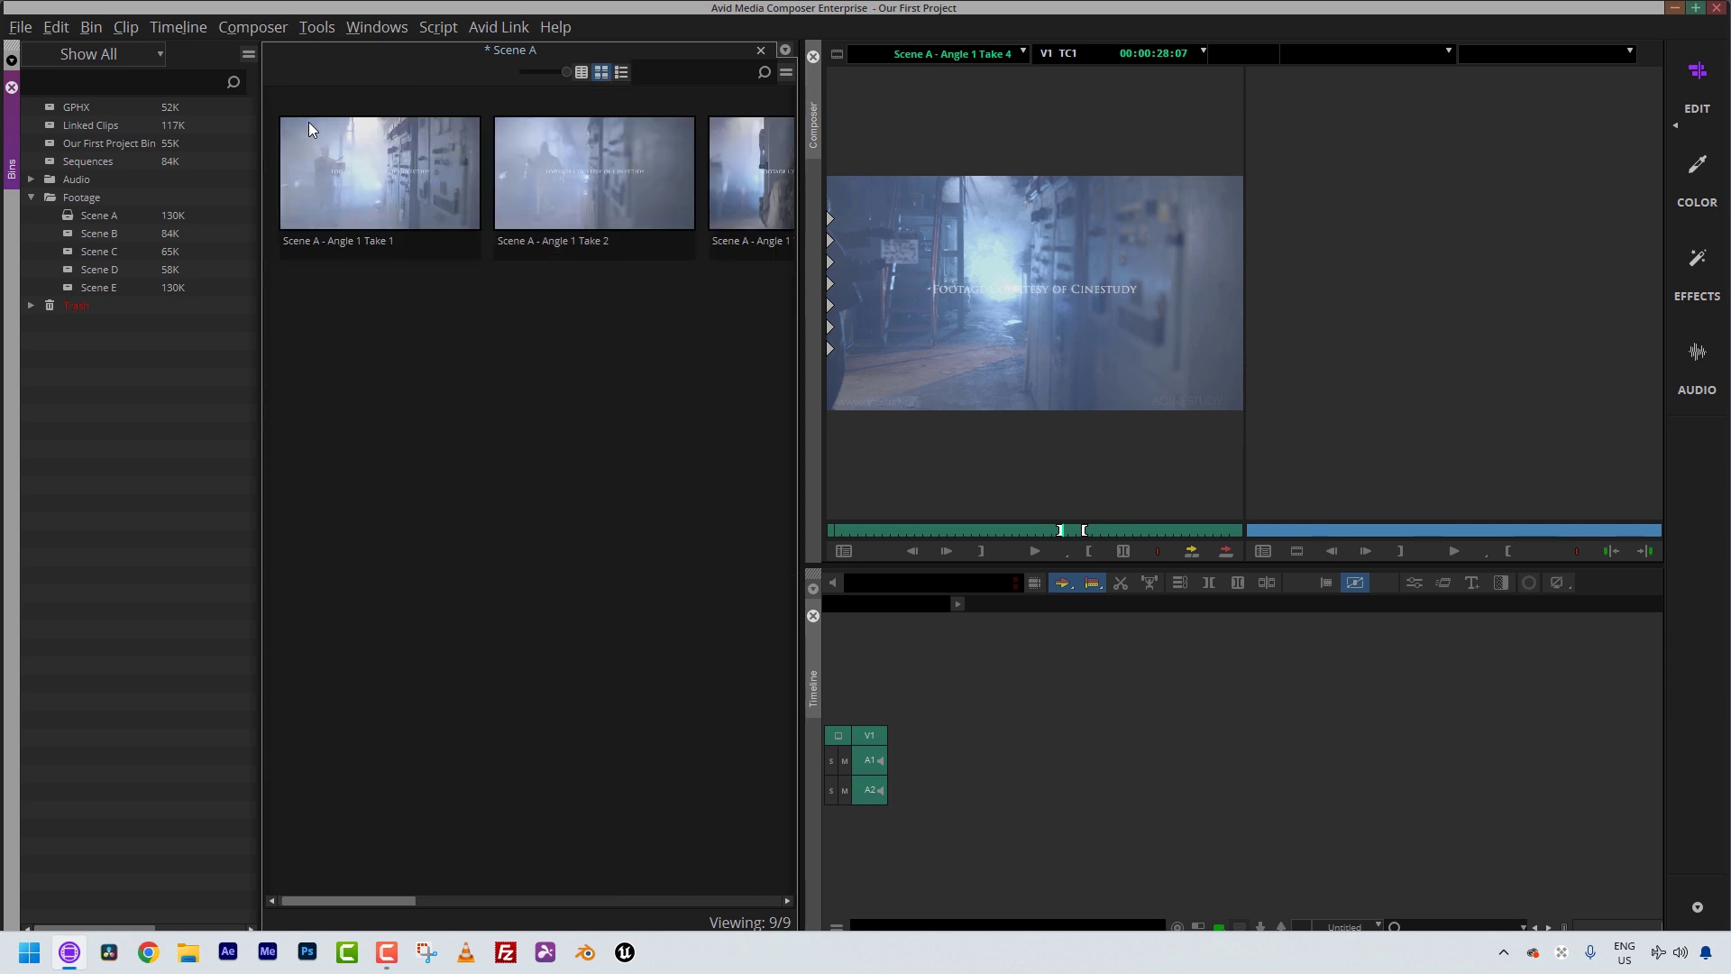
{"action": "left_click", "coordinate": [622, 73]}
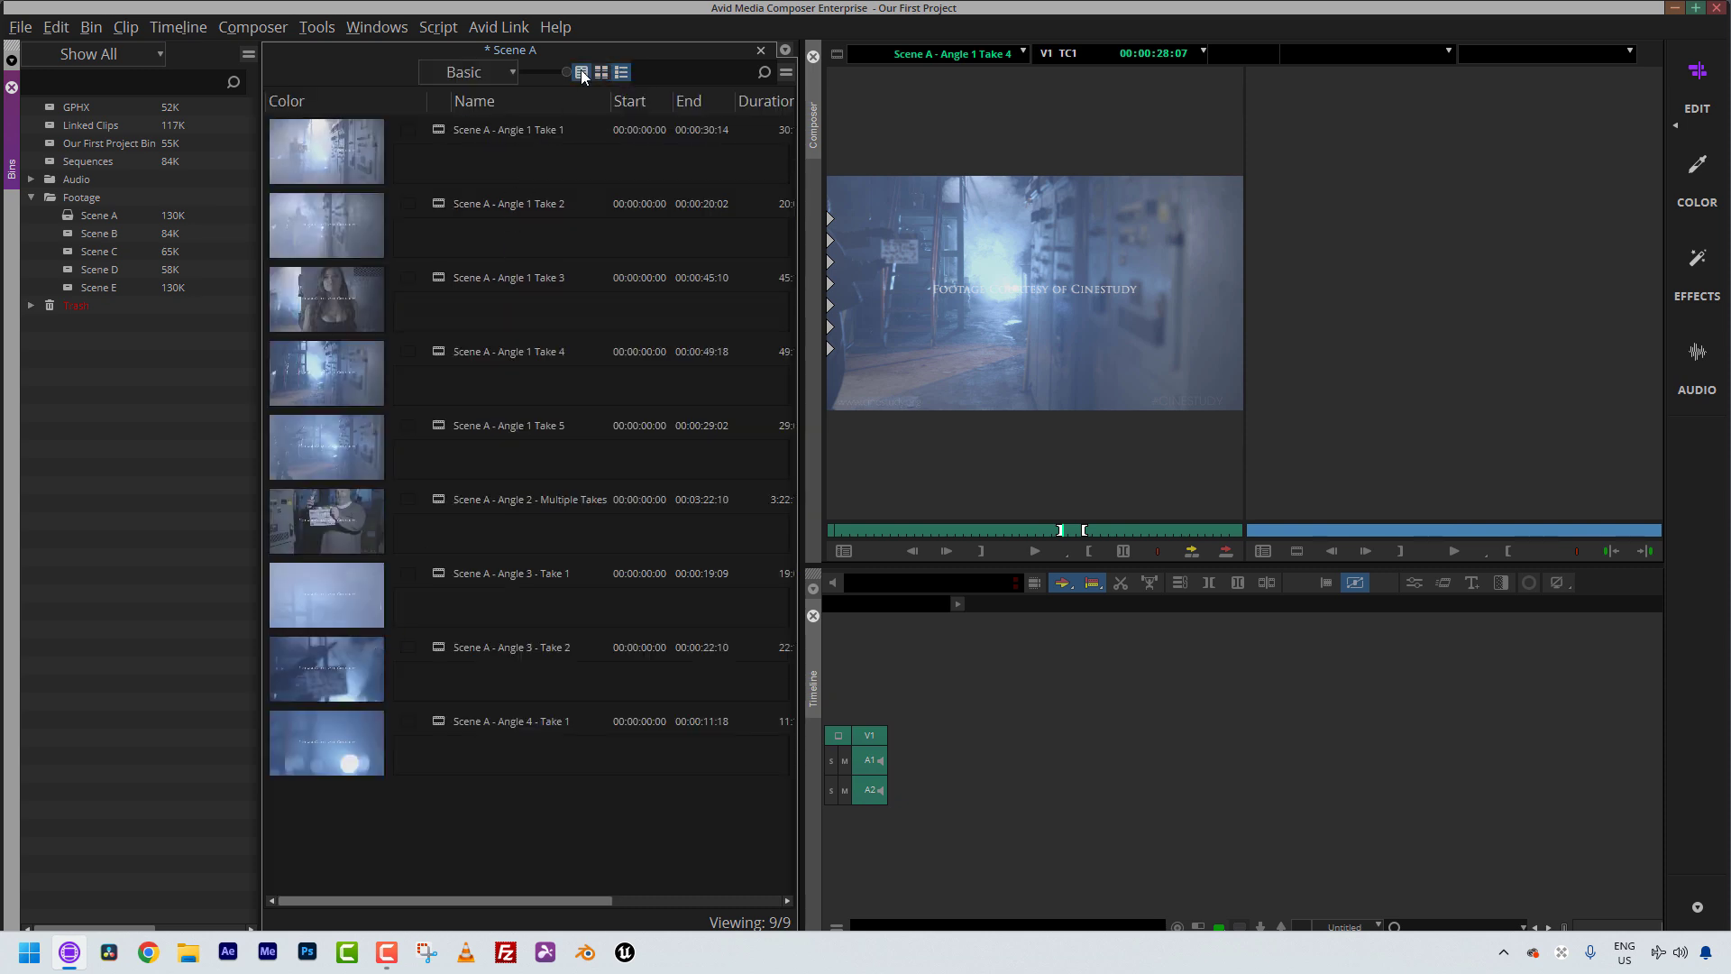
Step: Display the Scene A bin in Text view and look over its Basic columns, bin view choices and bin commands
{"action": "left_click", "coordinate": [581, 73]}
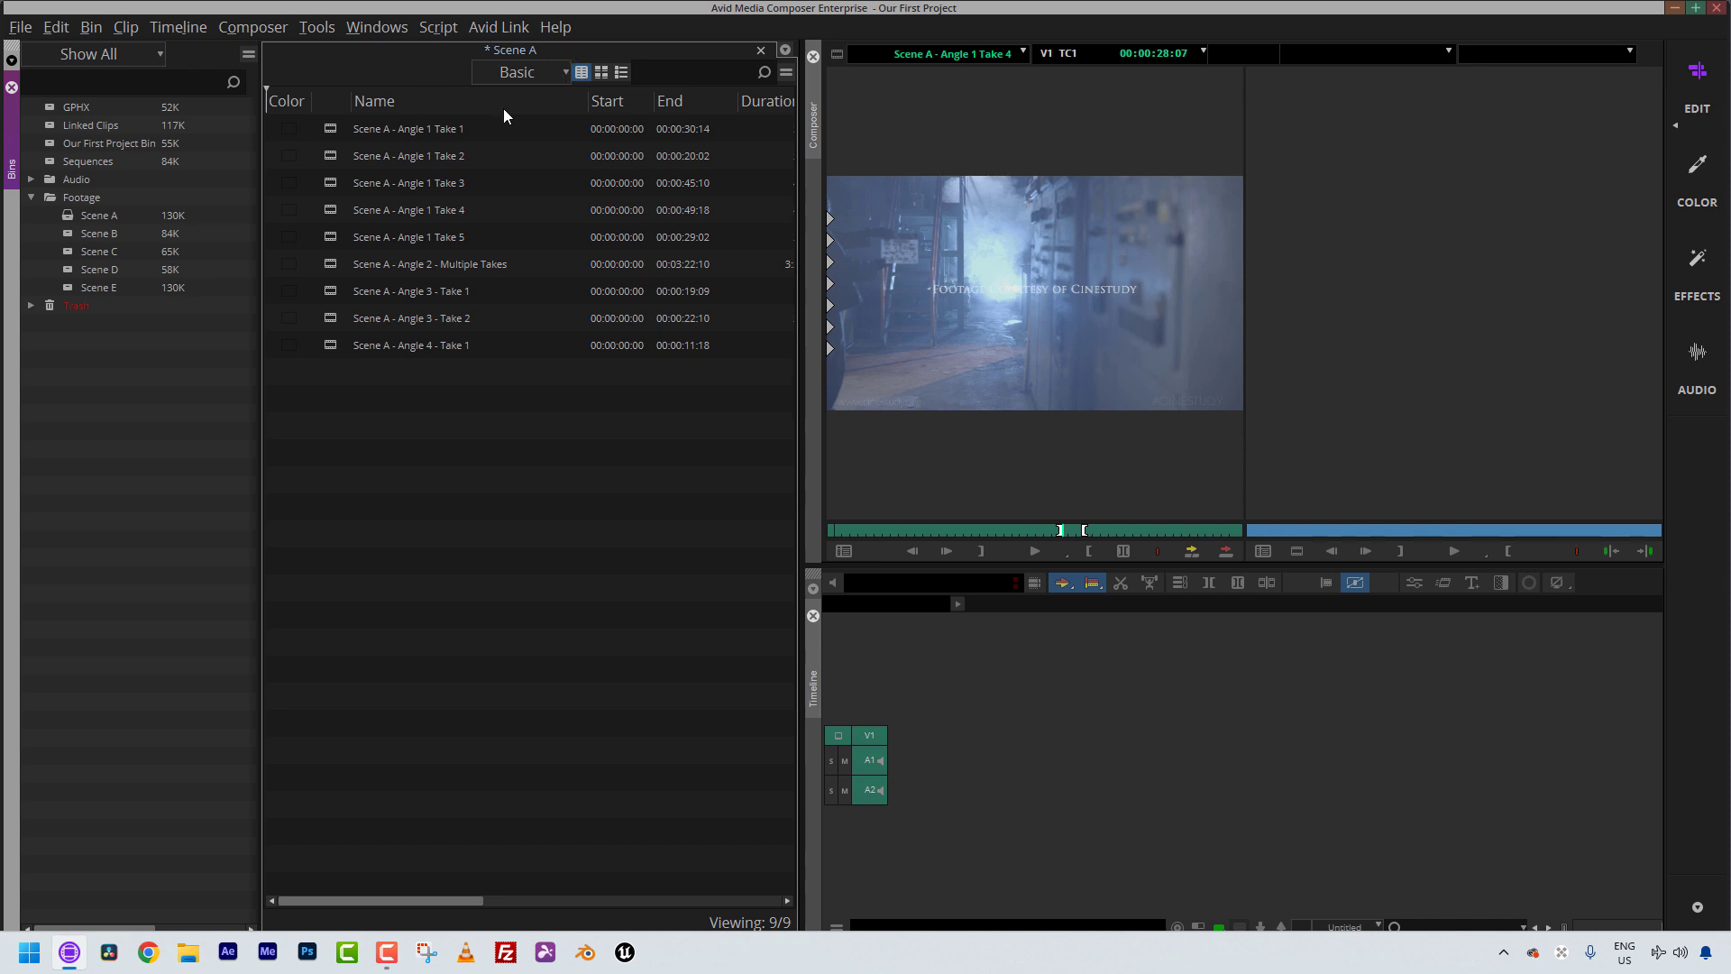
{"action": "left_click", "coordinate": [564, 67]}
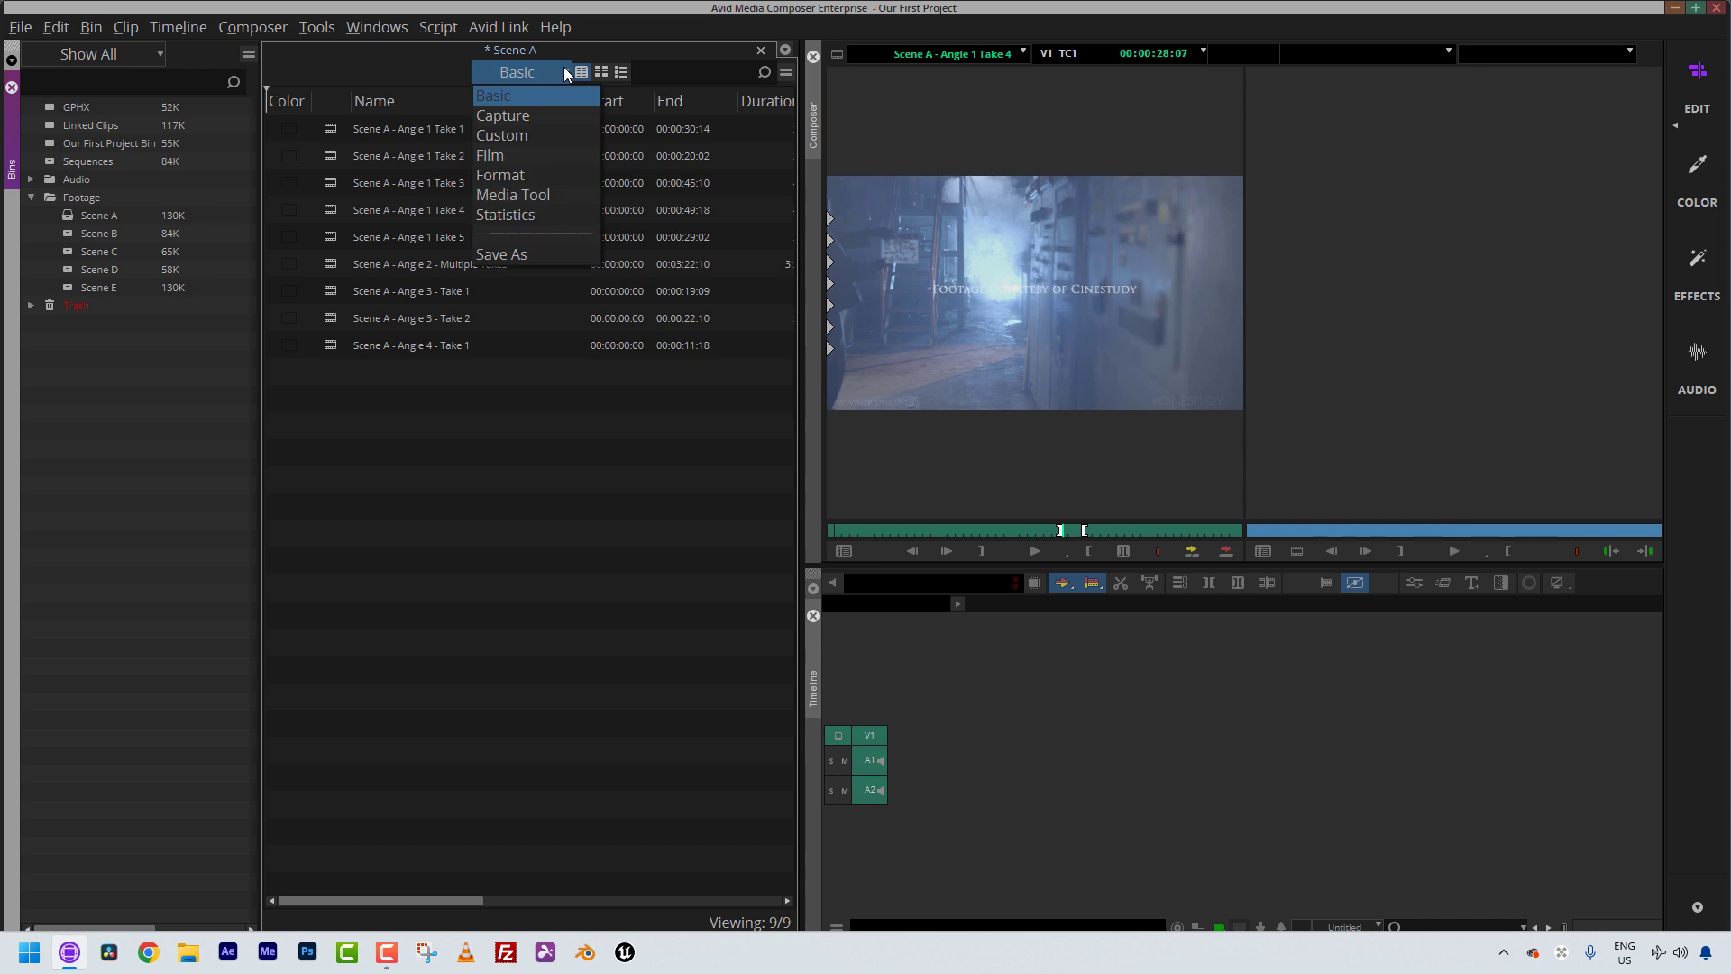
{"action": "left_click", "coordinate": [489, 545]}
{"action": "left_click_drag", "start_coordinate": [387, 898], "coordinate": [716, 848]}
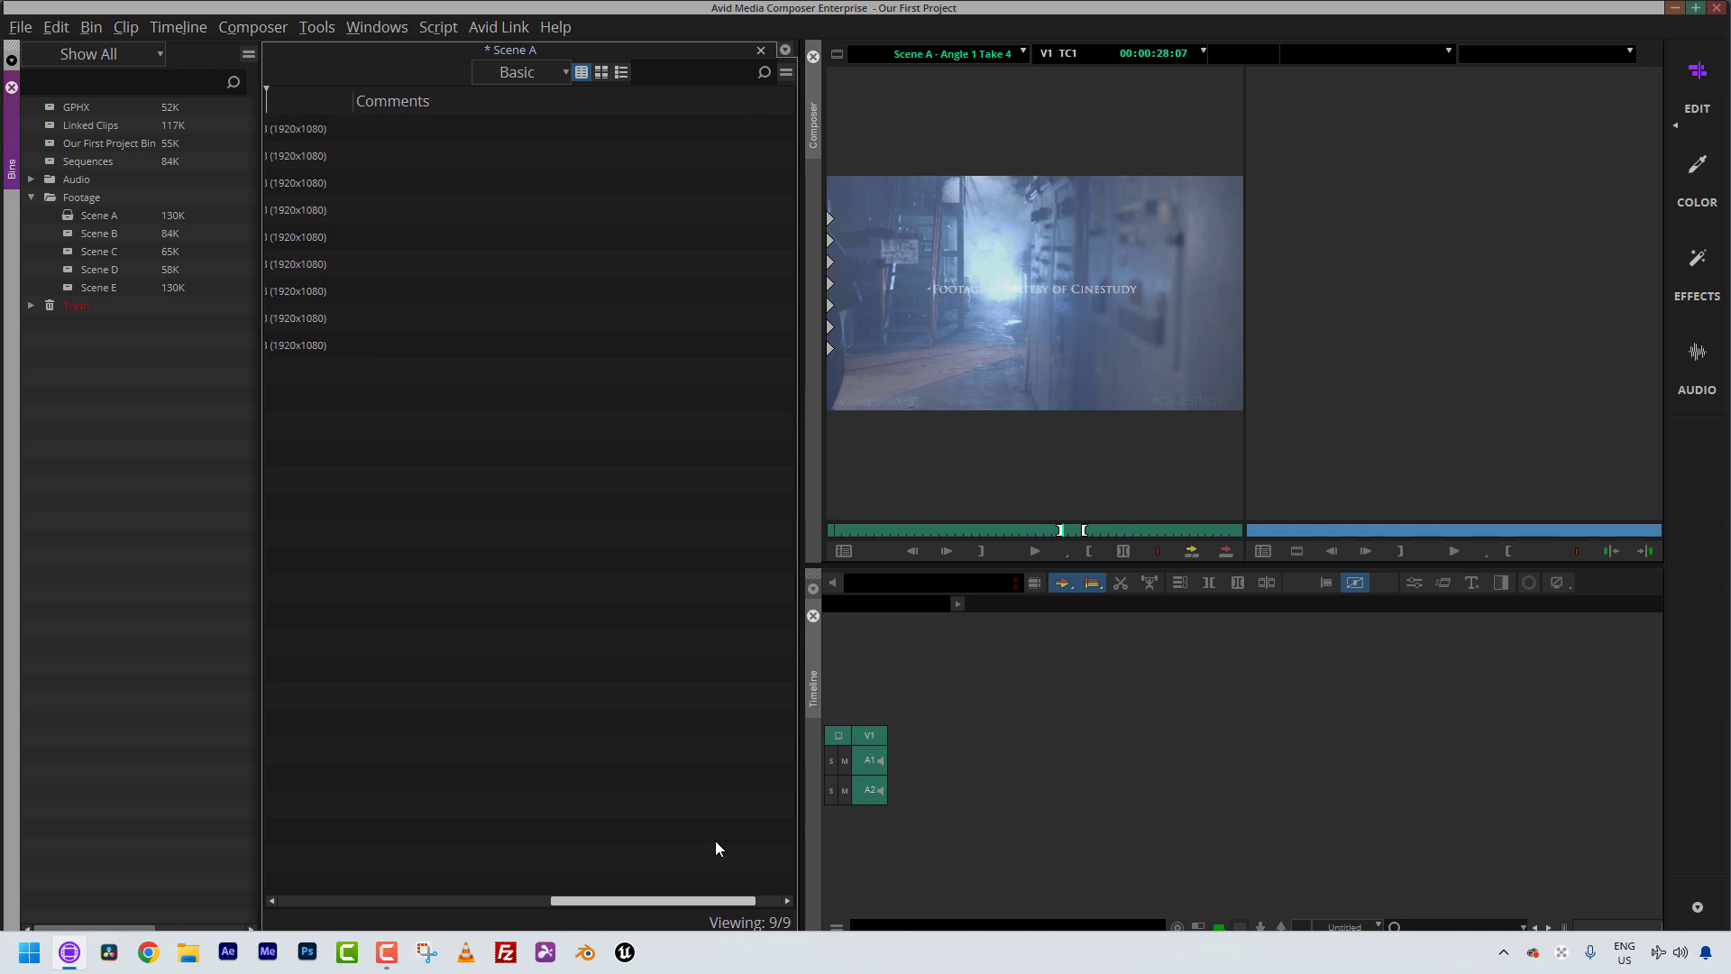
{"action": "left_click_drag", "start_coordinate": [716, 849], "coordinate": [374, 793]}
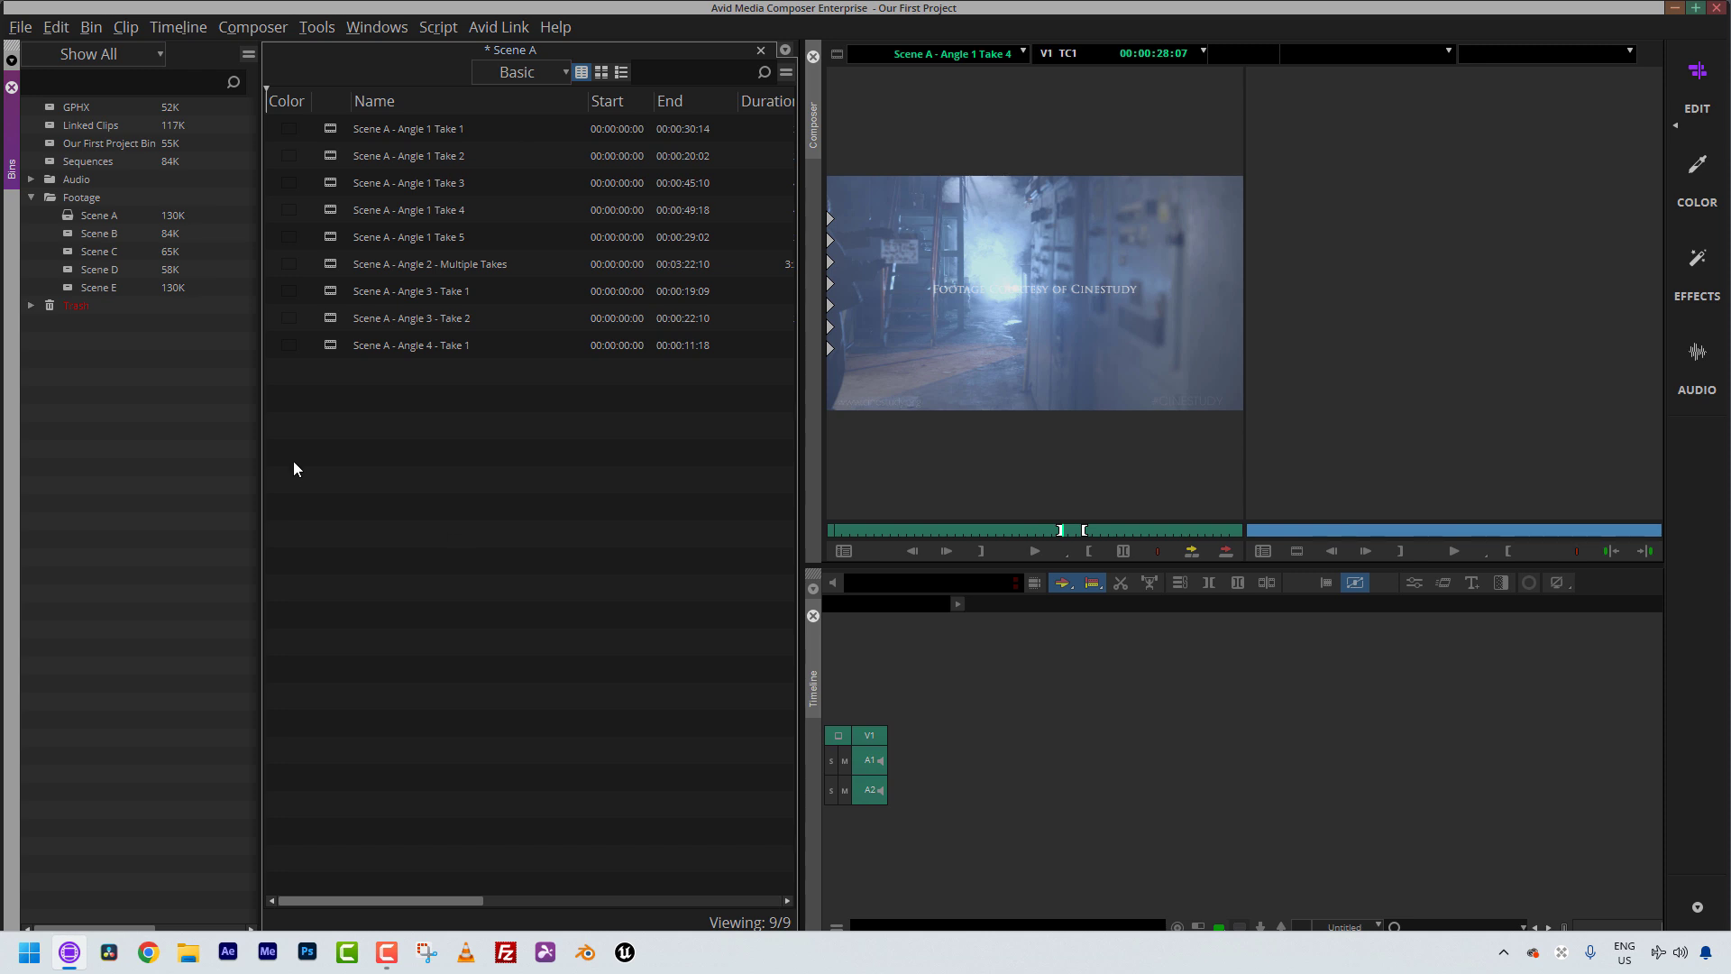
{"action": "left_click", "coordinate": [787, 72]}
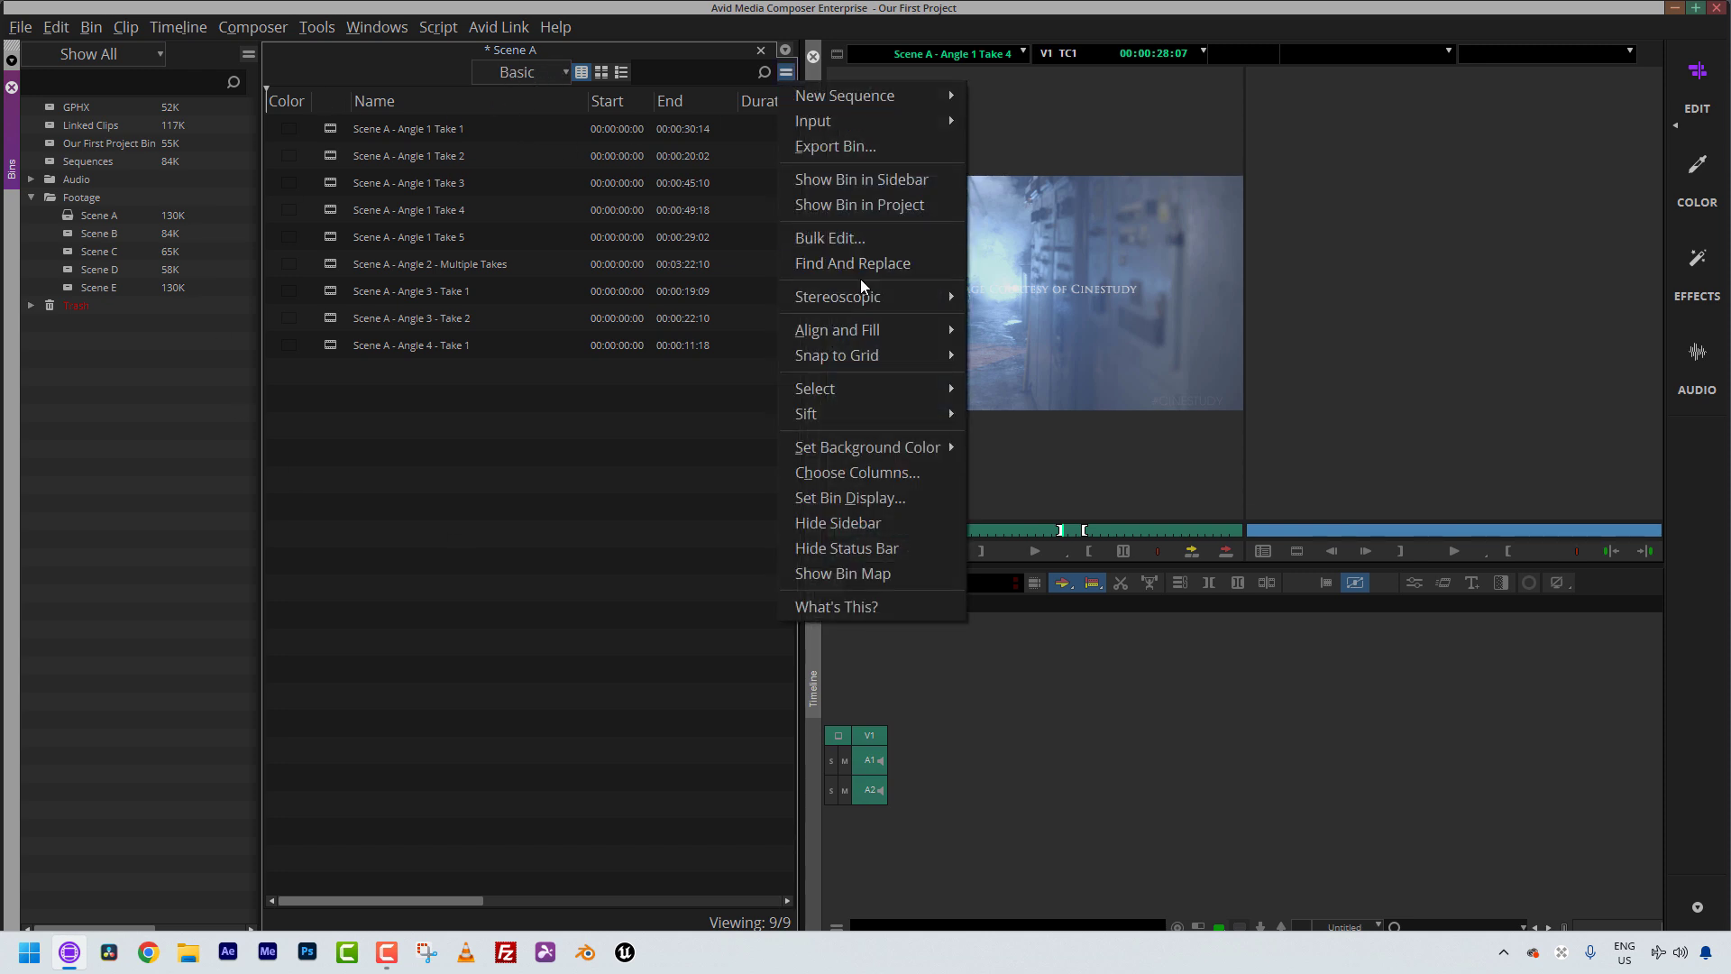
{"action": "left_click", "coordinate": [548, 471]}
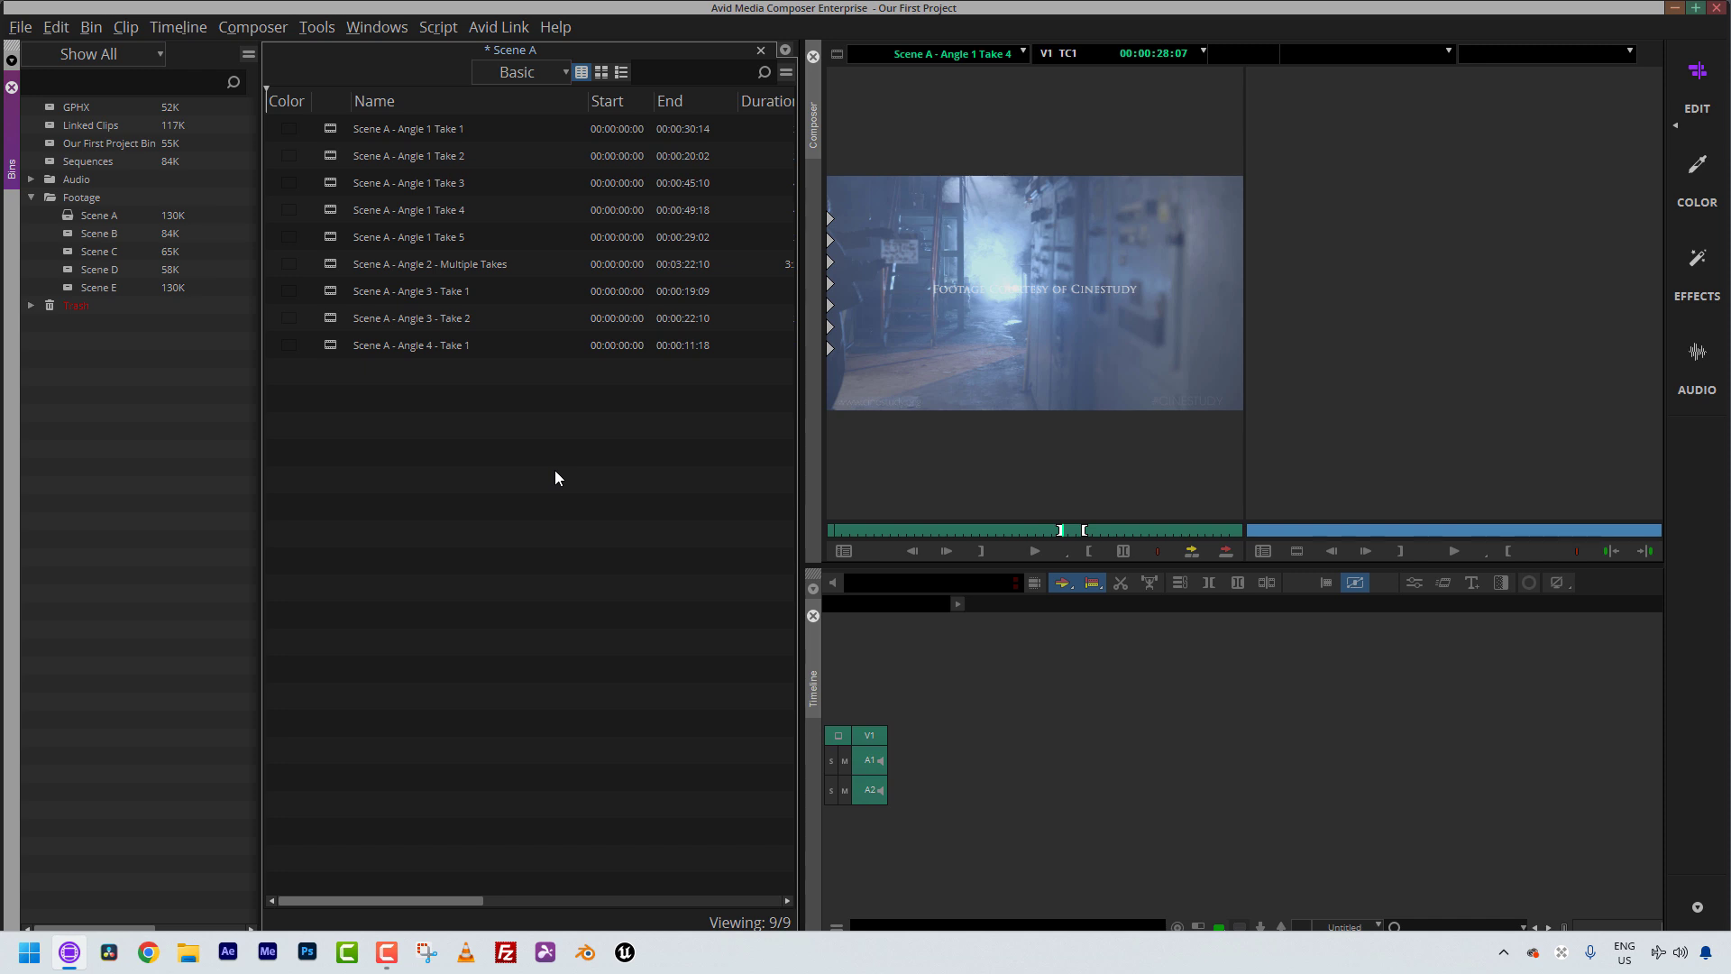
{"action": "left_click", "coordinate": [408, 132]}
{"action": "left_click", "coordinate": [420, 128]}
{"action": "left_click", "coordinate": [432, 492]}
Step: Switch the Scene A bin to Frame view, try small and large thumbnail sizes, and look through the row of clips
{"action": "left_click", "coordinate": [603, 71]}
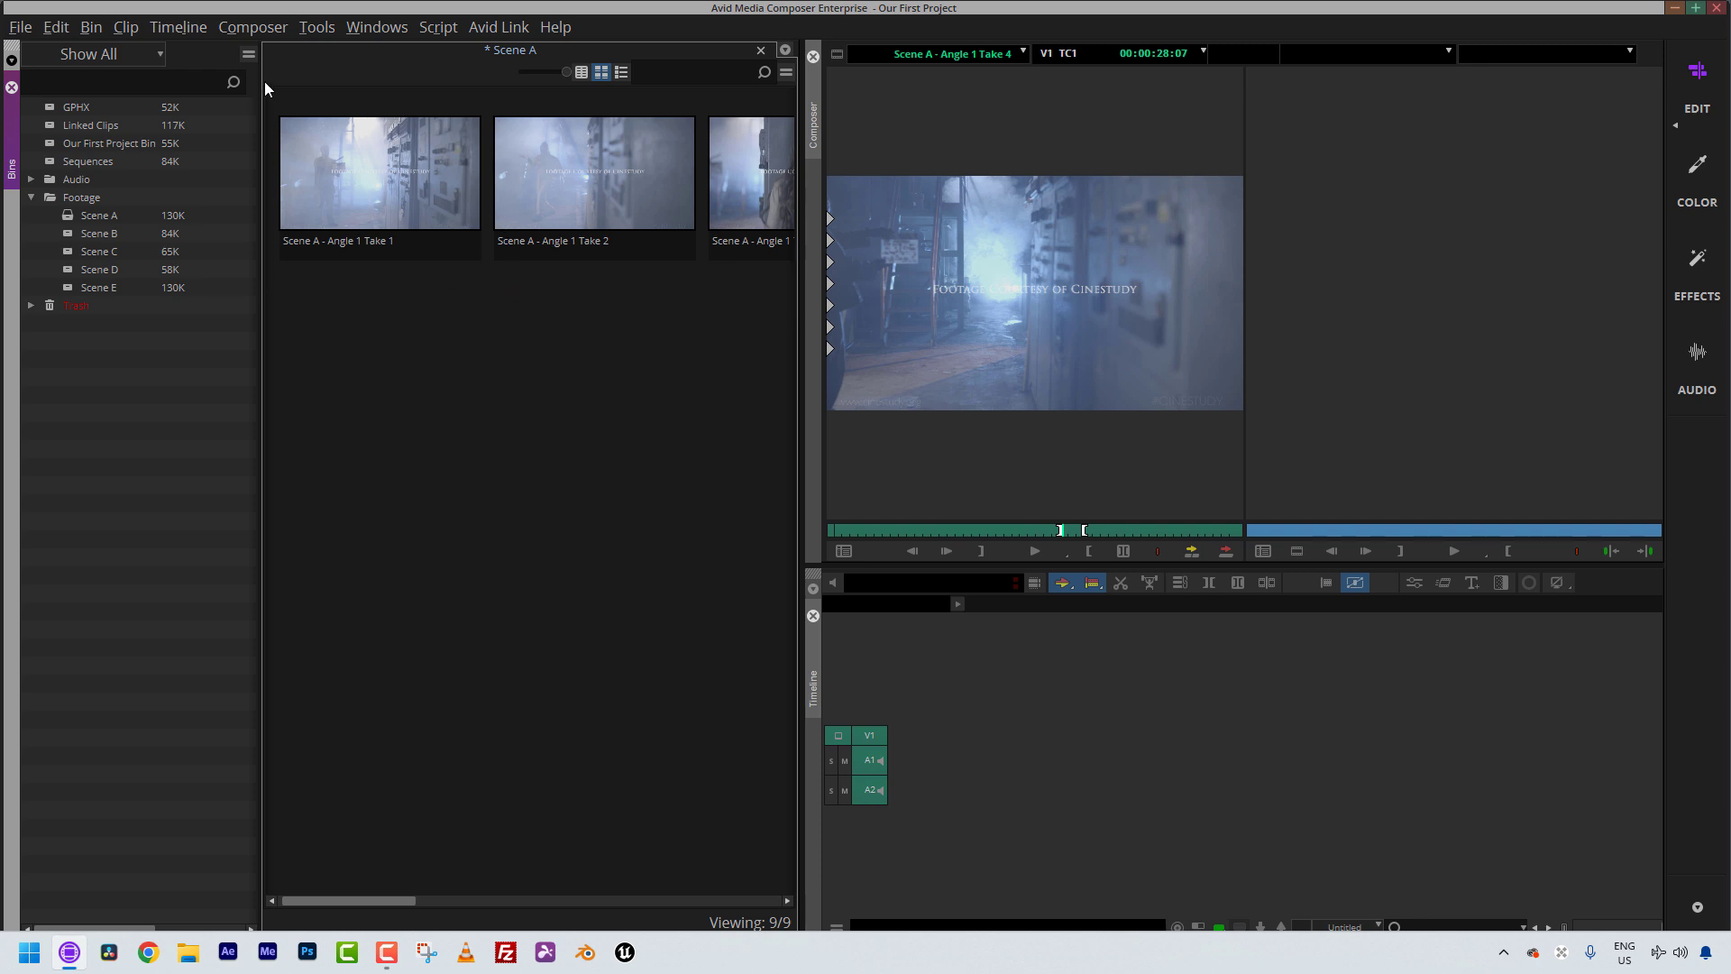
{"action": "left_click_drag", "start_coordinate": [346, 901], "coordinate": [137, 847]}
{"action": "left_click_drag", "start_coordinate": [565, 71], "coordinate": [501, 80]}
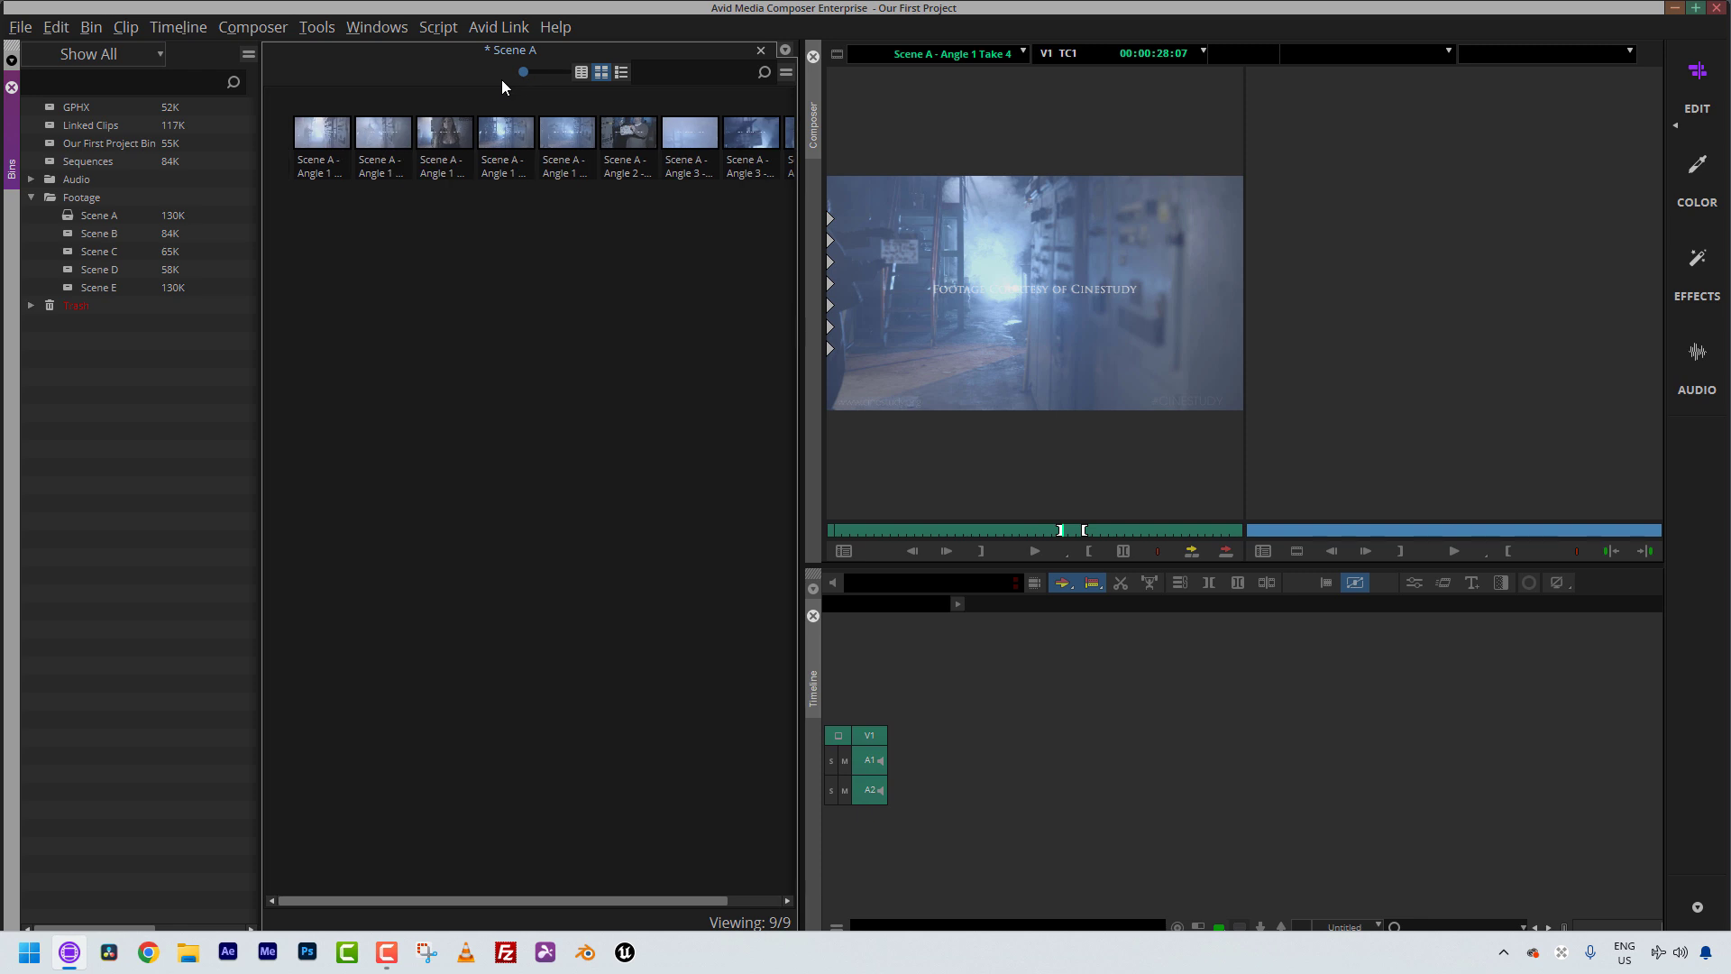
{"action": "left_click_drag", "start_coordinate": [640, 900], "coordinate": [287, 864]}
{"action": "left_click_drag", "start_coordinate": [521, 68], "coordinate": [557, 68]}
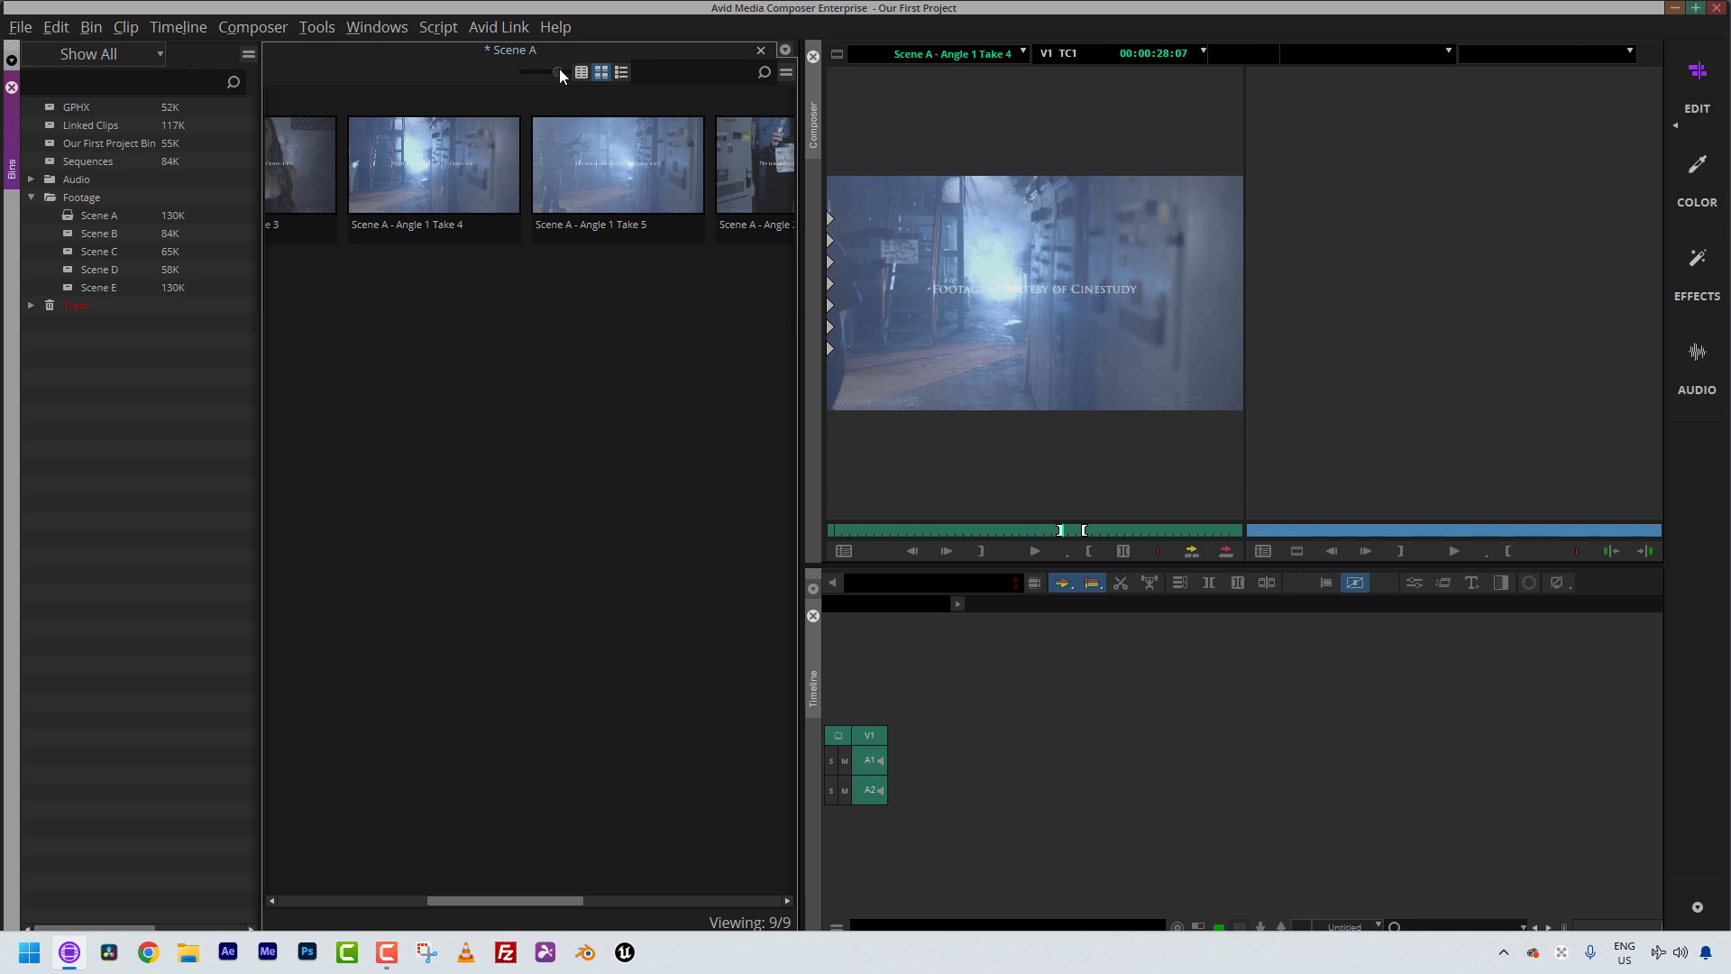
{"action": "mouse_move", "coordinate": [552, 146]}
{"action": "mouse_move", "coordinate": [391, 180]}
{"action": "left_click_drag", "start_coordinate": [510, 900], "coordinate": [382, 797]}
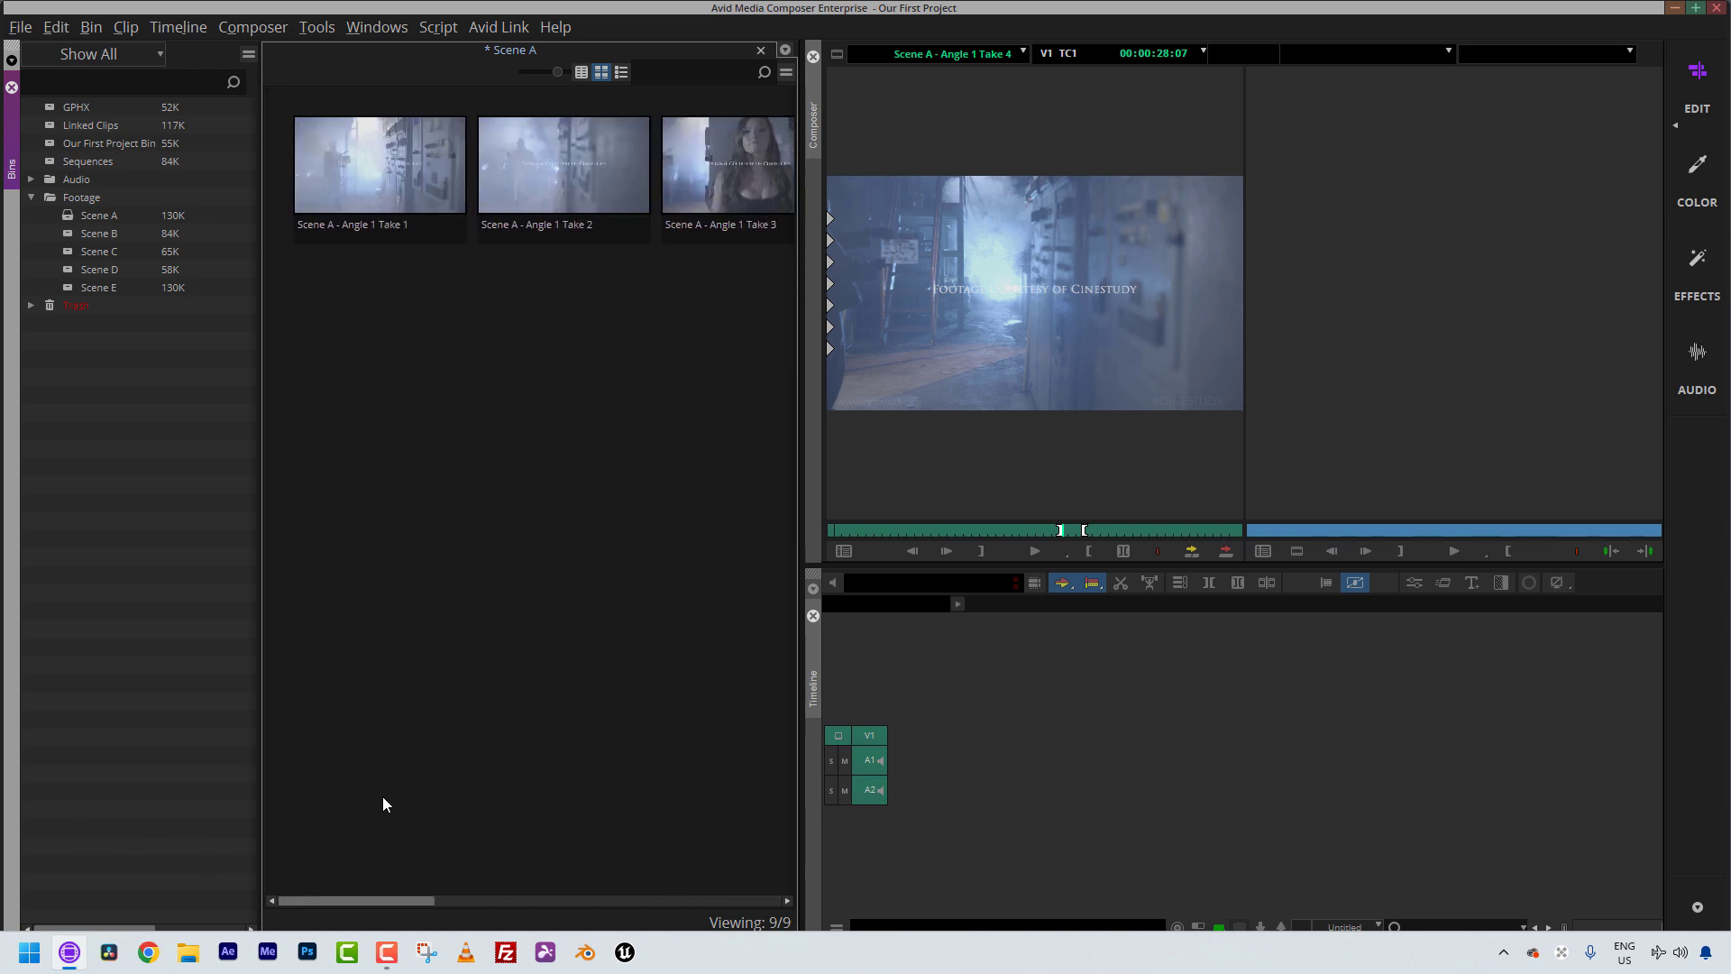
Step: Arrange the Scene A clips with Fill Window and set the thumbnails to a medium size
{"action": "left_click", "coordinate": [786, 74]}
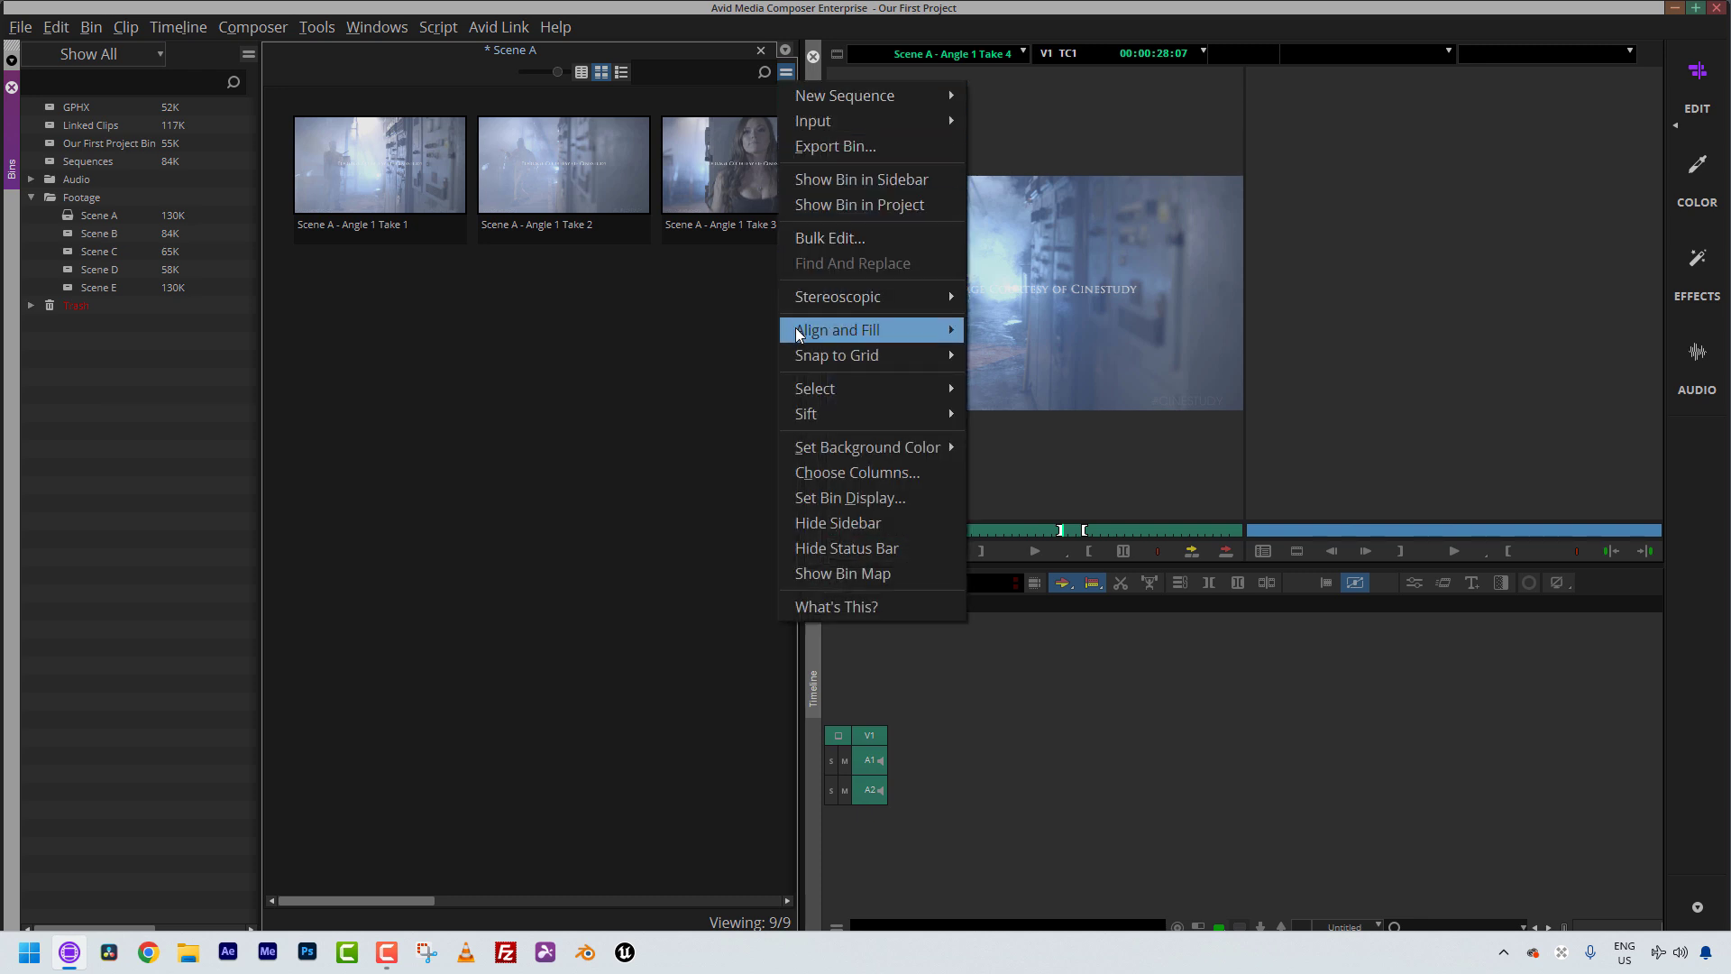
{"action": "mouse_move", "coordinate": [798, 333]}
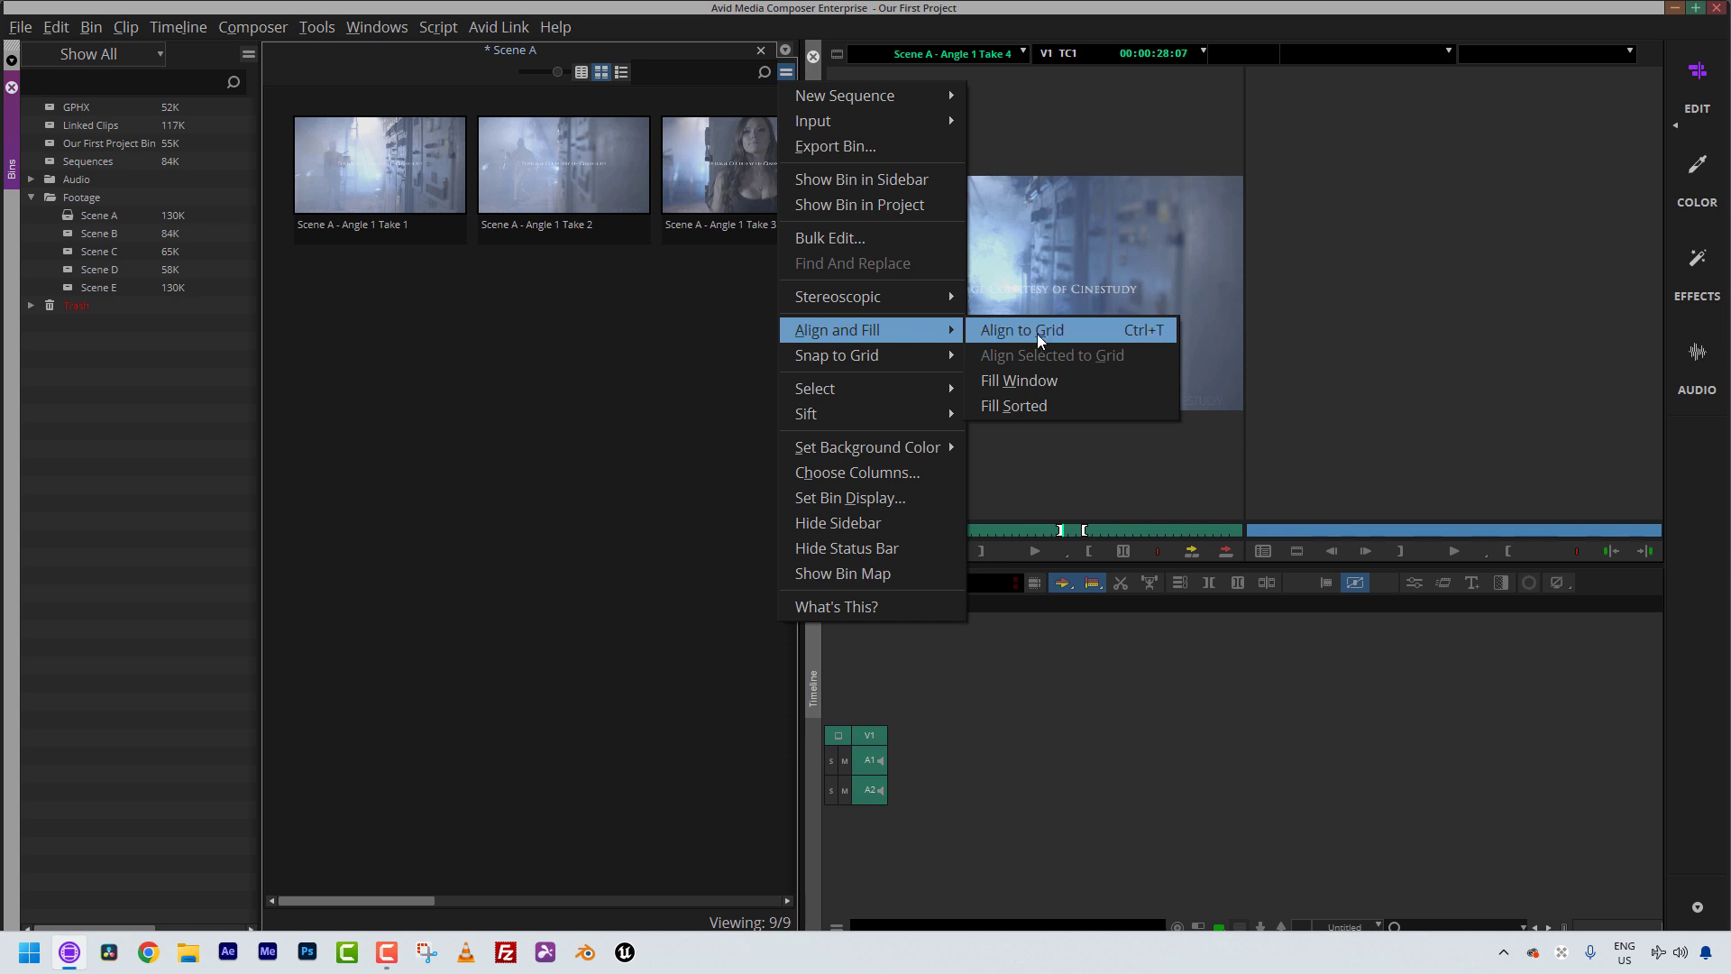
{"action": "left_click", "coordinate": [1030, 384]}
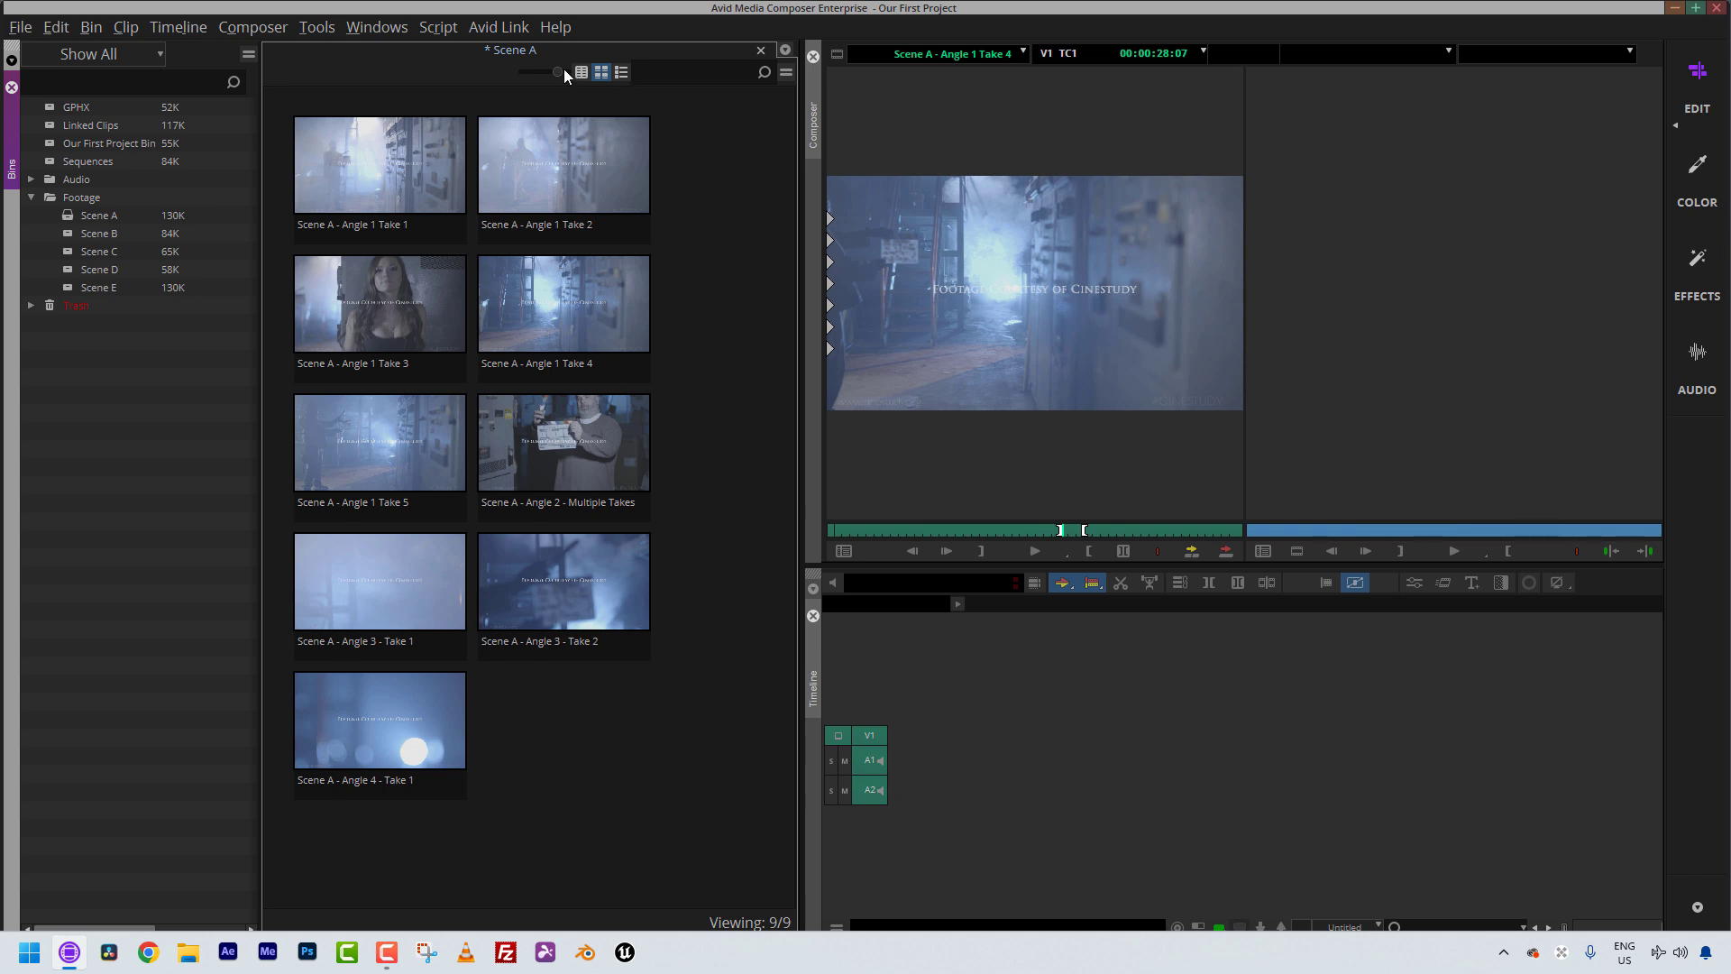
{"action": "left_click_drag", "start_coordinate": [560, 70], "coordinate": [567, 71]}
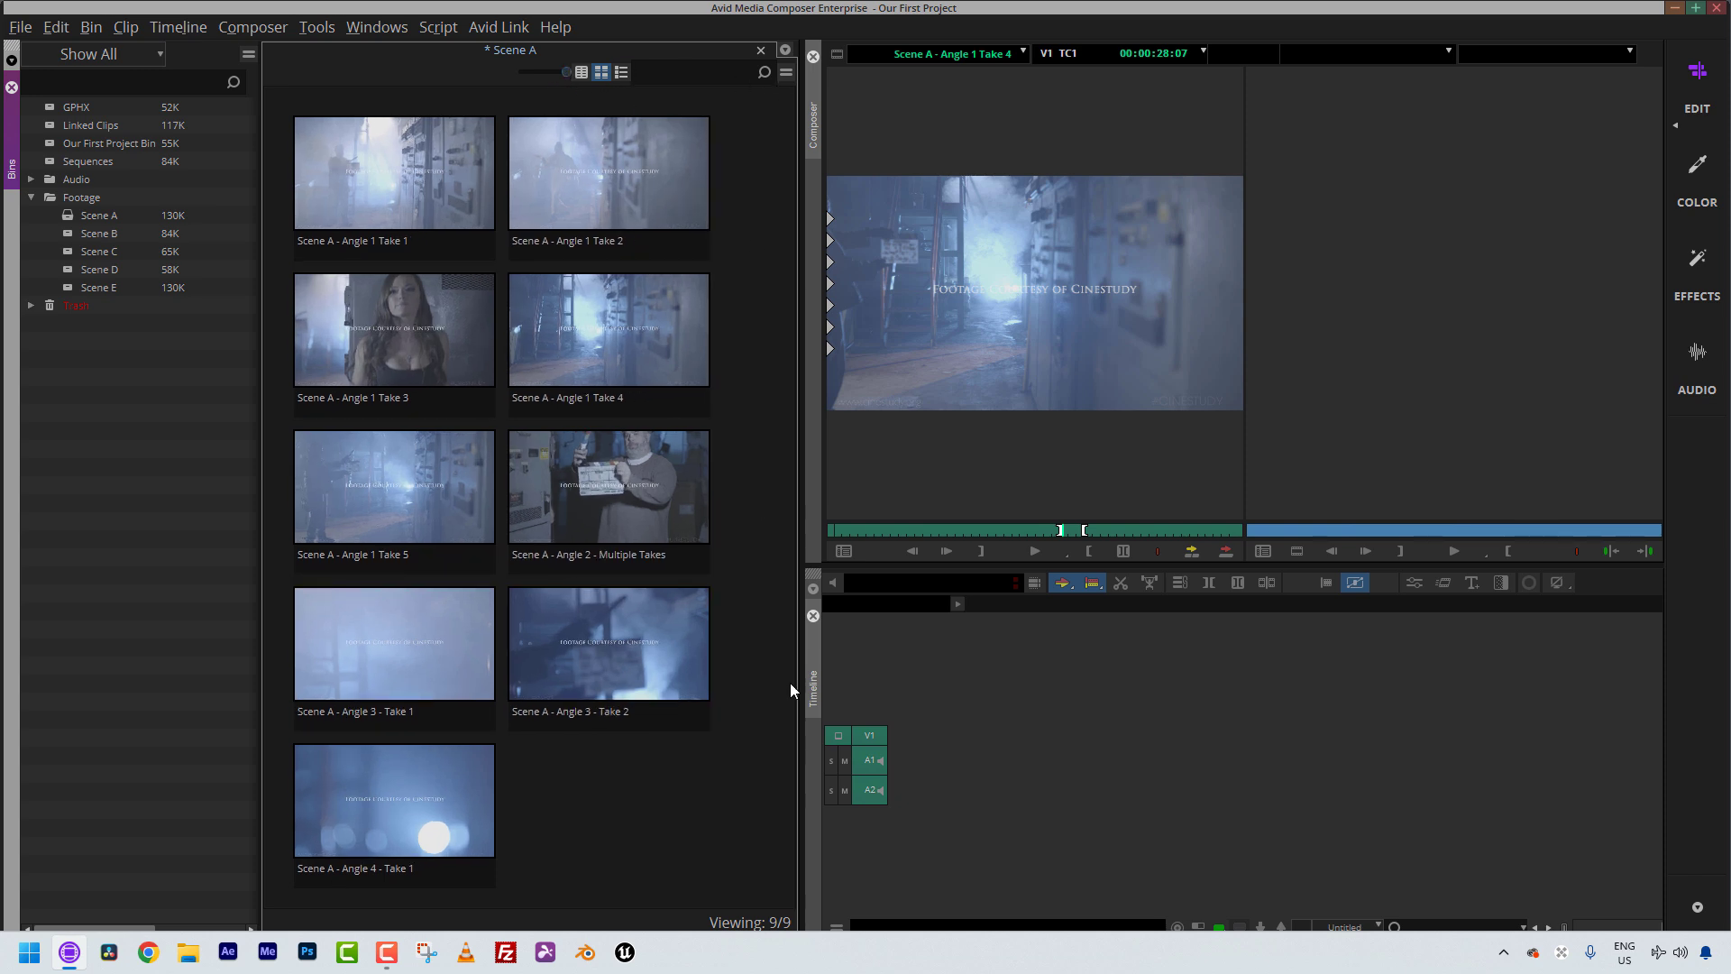
{"action": "left_click_drag", "start_coordinate": [565, 71], "coordinate": [545, 72]}
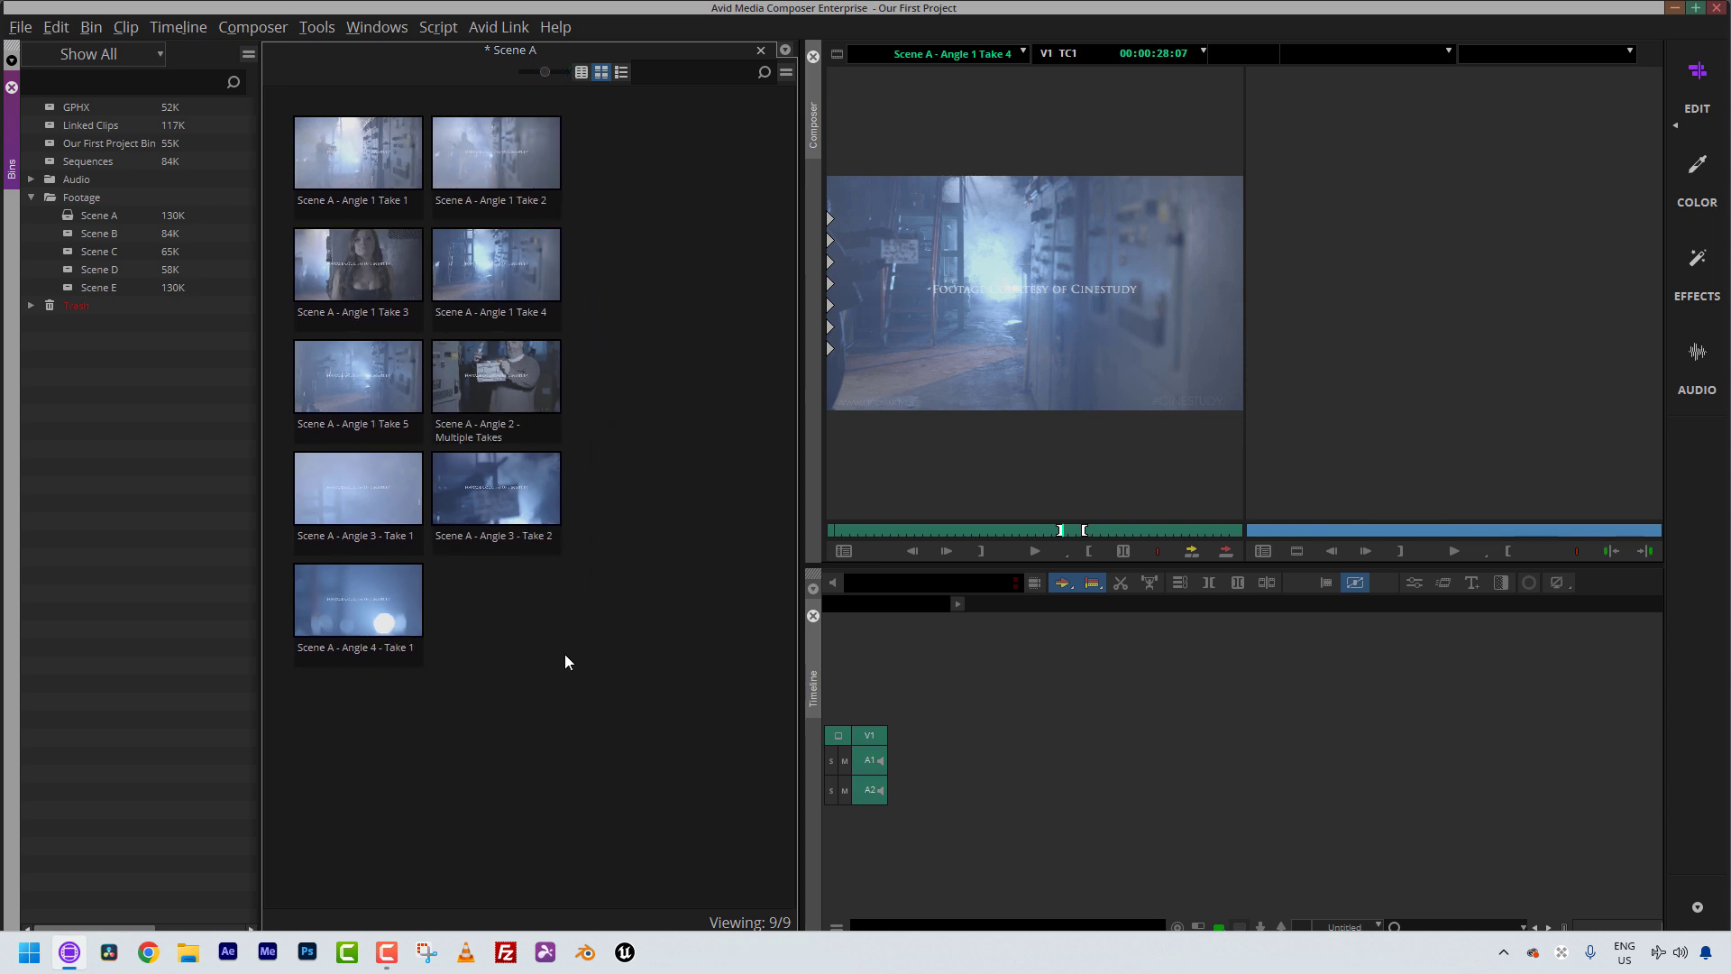
Step: Reorder the Scene A clips into three rows of three, starting with Angle 2 - Multiple Takes and ending with Angle 1 Take 2
{"action": "left_click_drag", "start_coordinate": [355, 156], "coordinate": [585, 683]}
{"action": "left_click_drag", "start_coordinate": [511, 152], "coordinate": [691, 566]}
{"action": "left_click_drag", "start_coordinate": [489, 252], "coordinate": [698, 394]}
{"action": "left_click_drag", "start_coordinate": [533, 292], "coordinate": [366, 154]}
{"action": "left_click_drag", "start_coordinate": [363, 249], "coordinate": [510, 126]}
{"action": "left_click_drag", "start_coordinate": [379, 415], "coordinate": [672, 176]}
{"action": "left_click_drag", "start_coordinate": [700, 369], "coordinate": [368, 312]}
{"action": "left_click_drag", "start_coordinate": [495, 505], "coordinate": [513, 304]}
{"action": "left_click_drag", "start_coordinate": [360, 498], "coordinate": [690, 325]}
{"action": "left_click_drag", "start_coordinate": [364, 603], "coordinate": [374, 442]}
{"action": "left_click_drag", "start_coordinate": [586, 686], "coordinate": [519, 431]}
{"action": "left_click", "coordinate": [649, 584]}
{"action": "left_click_drag", "start_coordinate": [690, 529], "coordinate": [680, 388]}
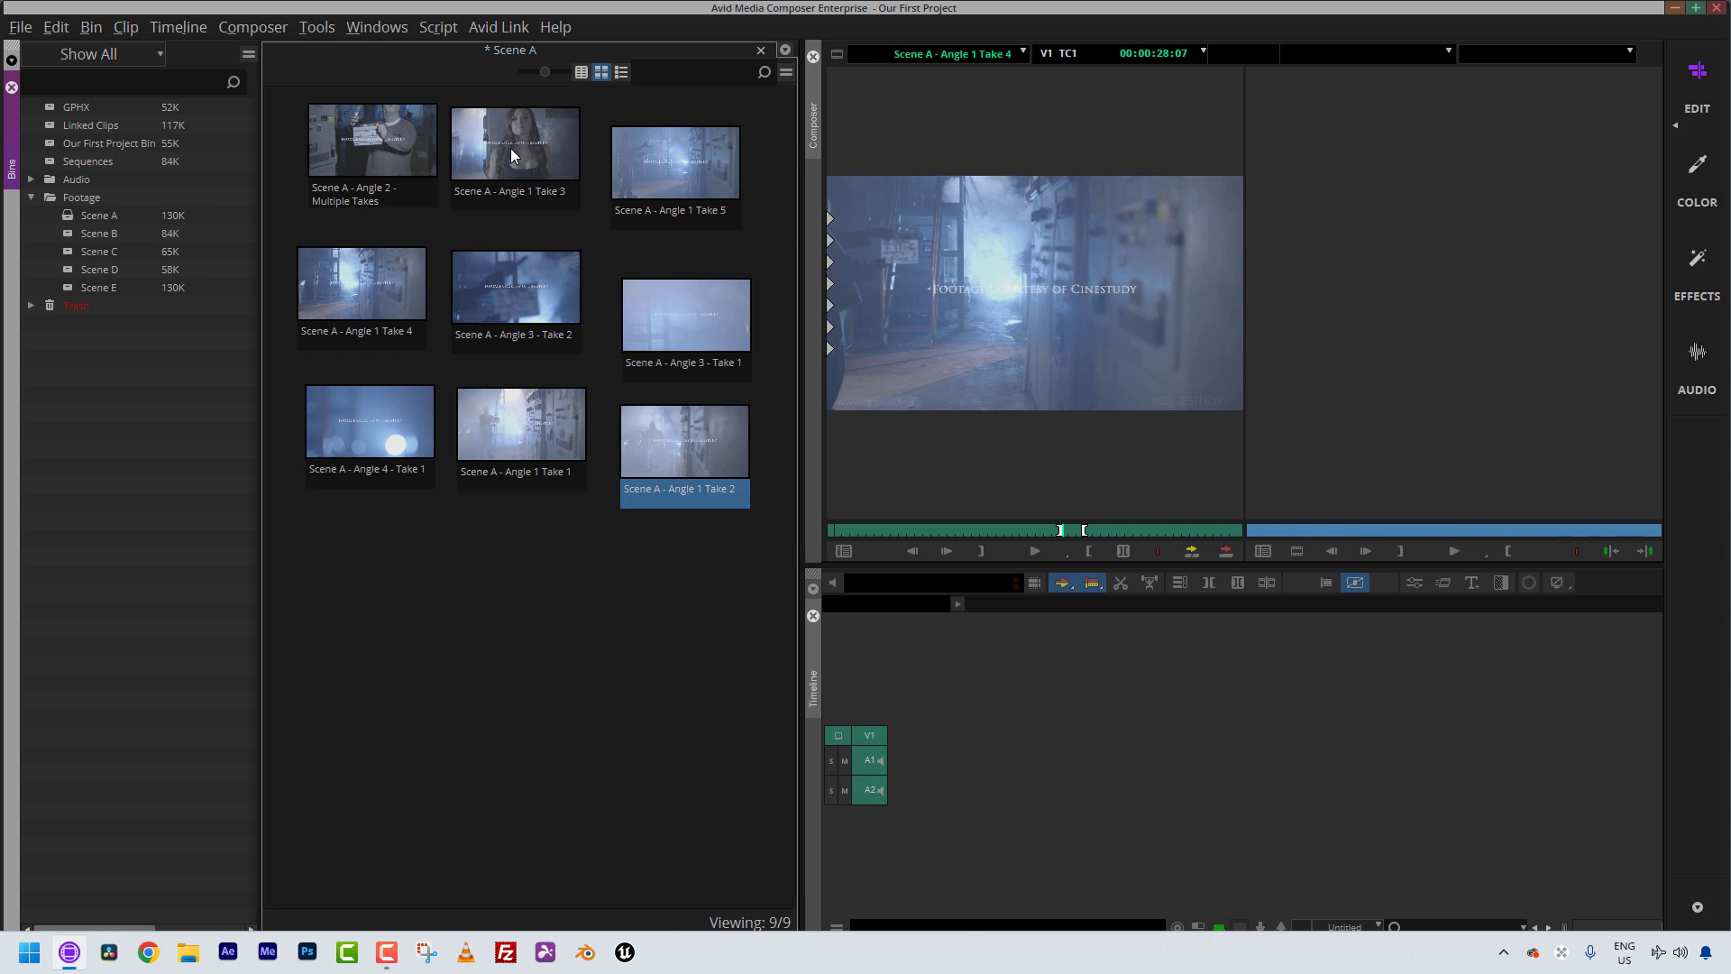
Step: Straighten the rearranged three-by-three clip layout with Fill Window
{"action": "left_click", "coordinate": [788, 76]}
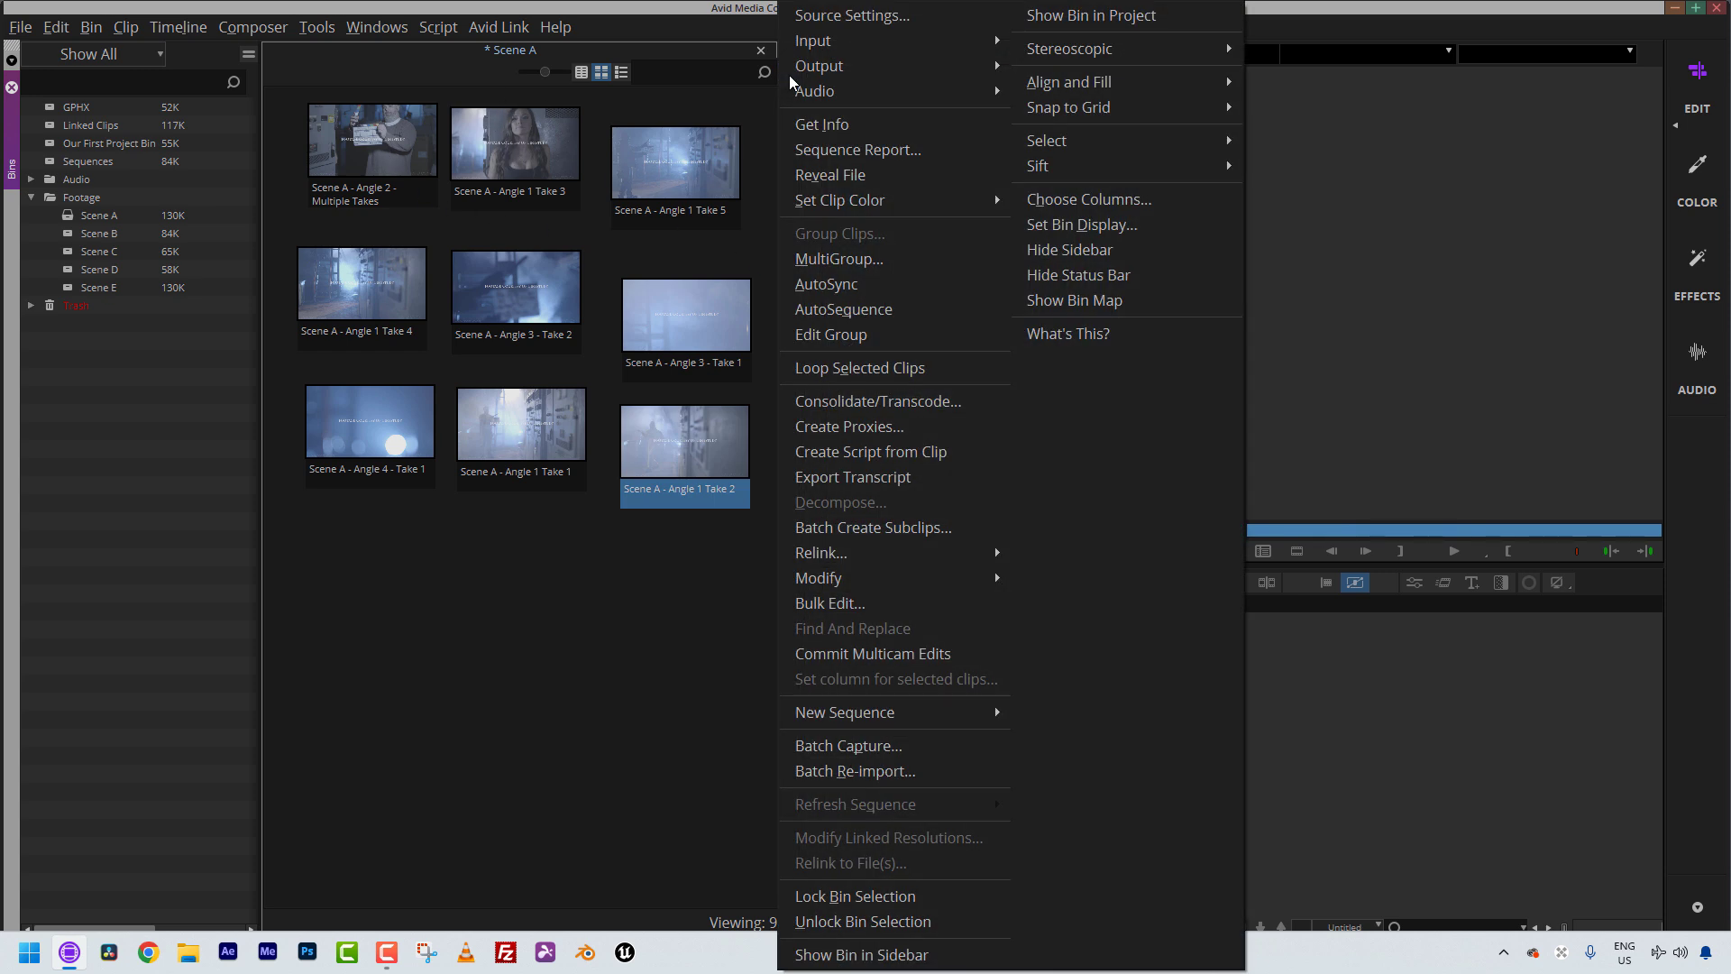
{"action": "left_click", "coordinate": [653, 618]}
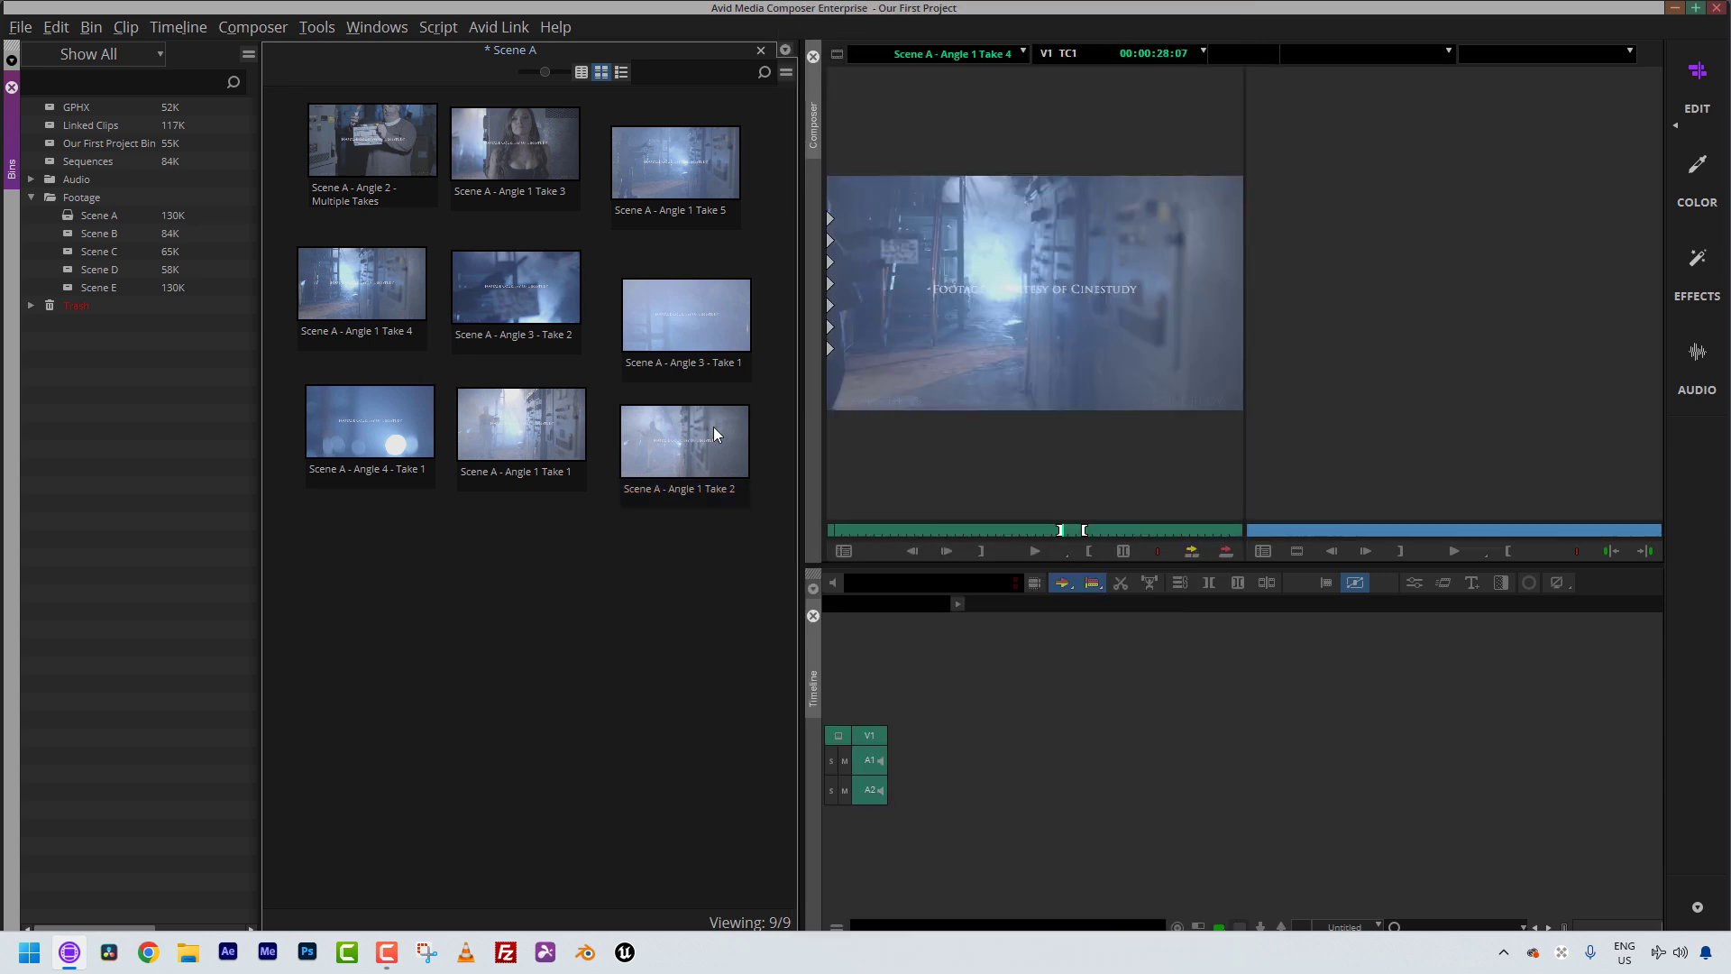
{"action": "left_click", "coordinate": [788, 74]}
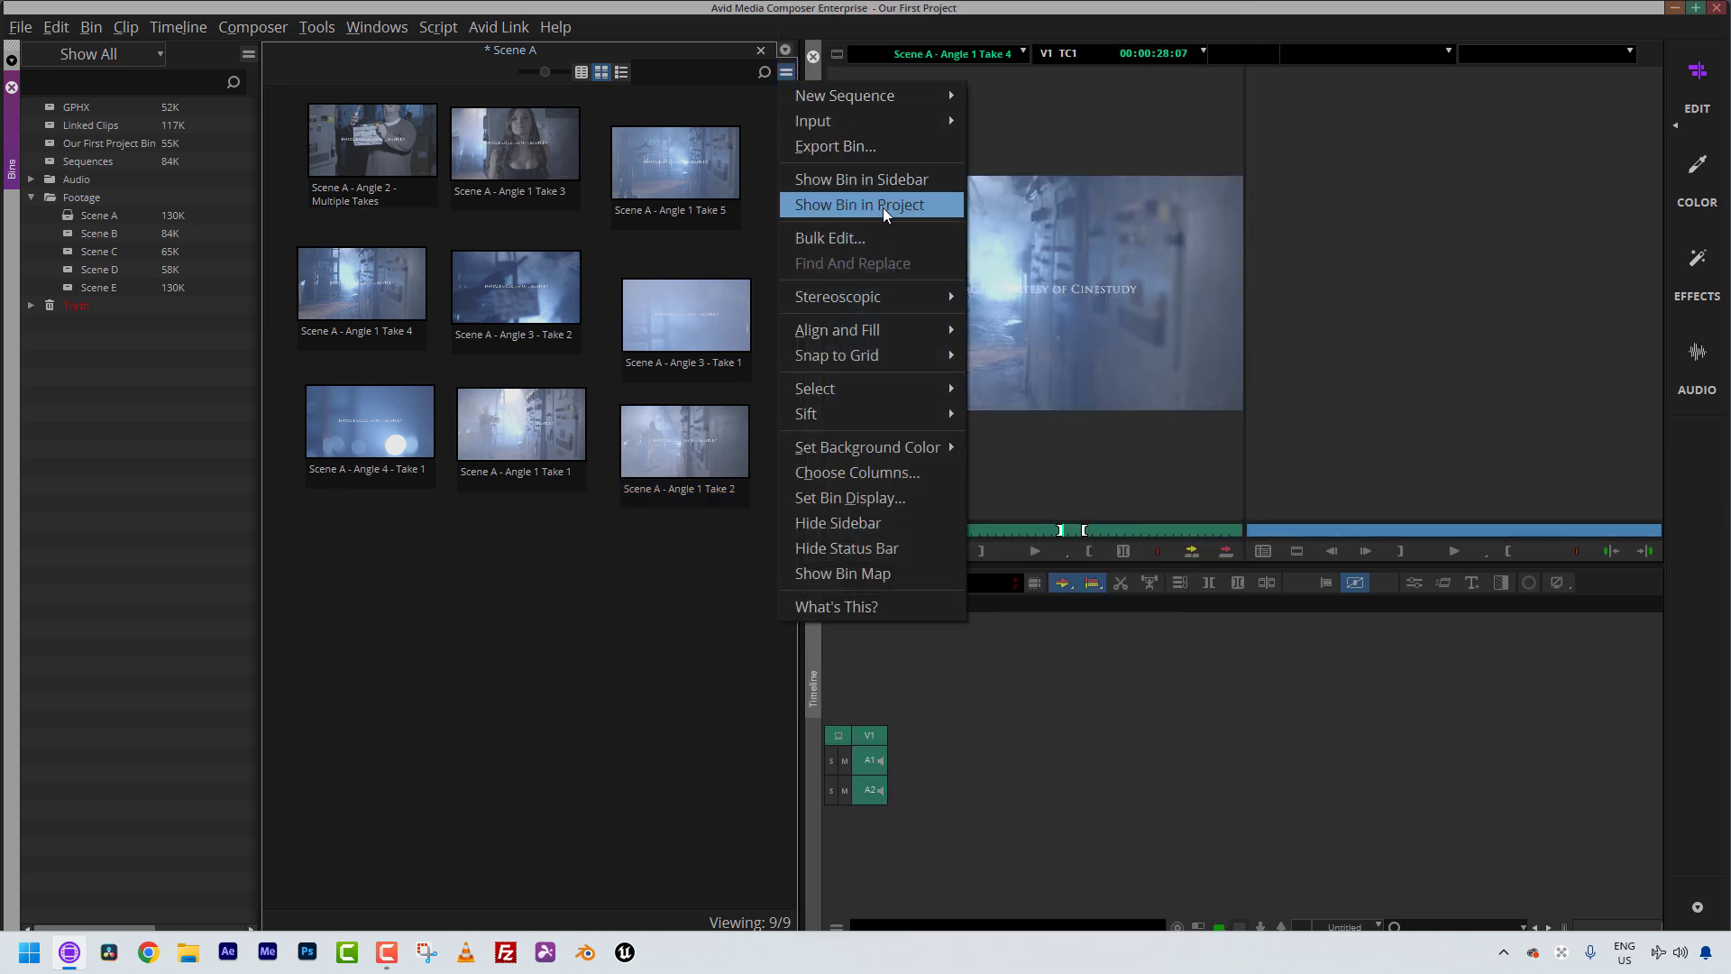
{"action": "mouse_move", "coordinate": [885, 330]}
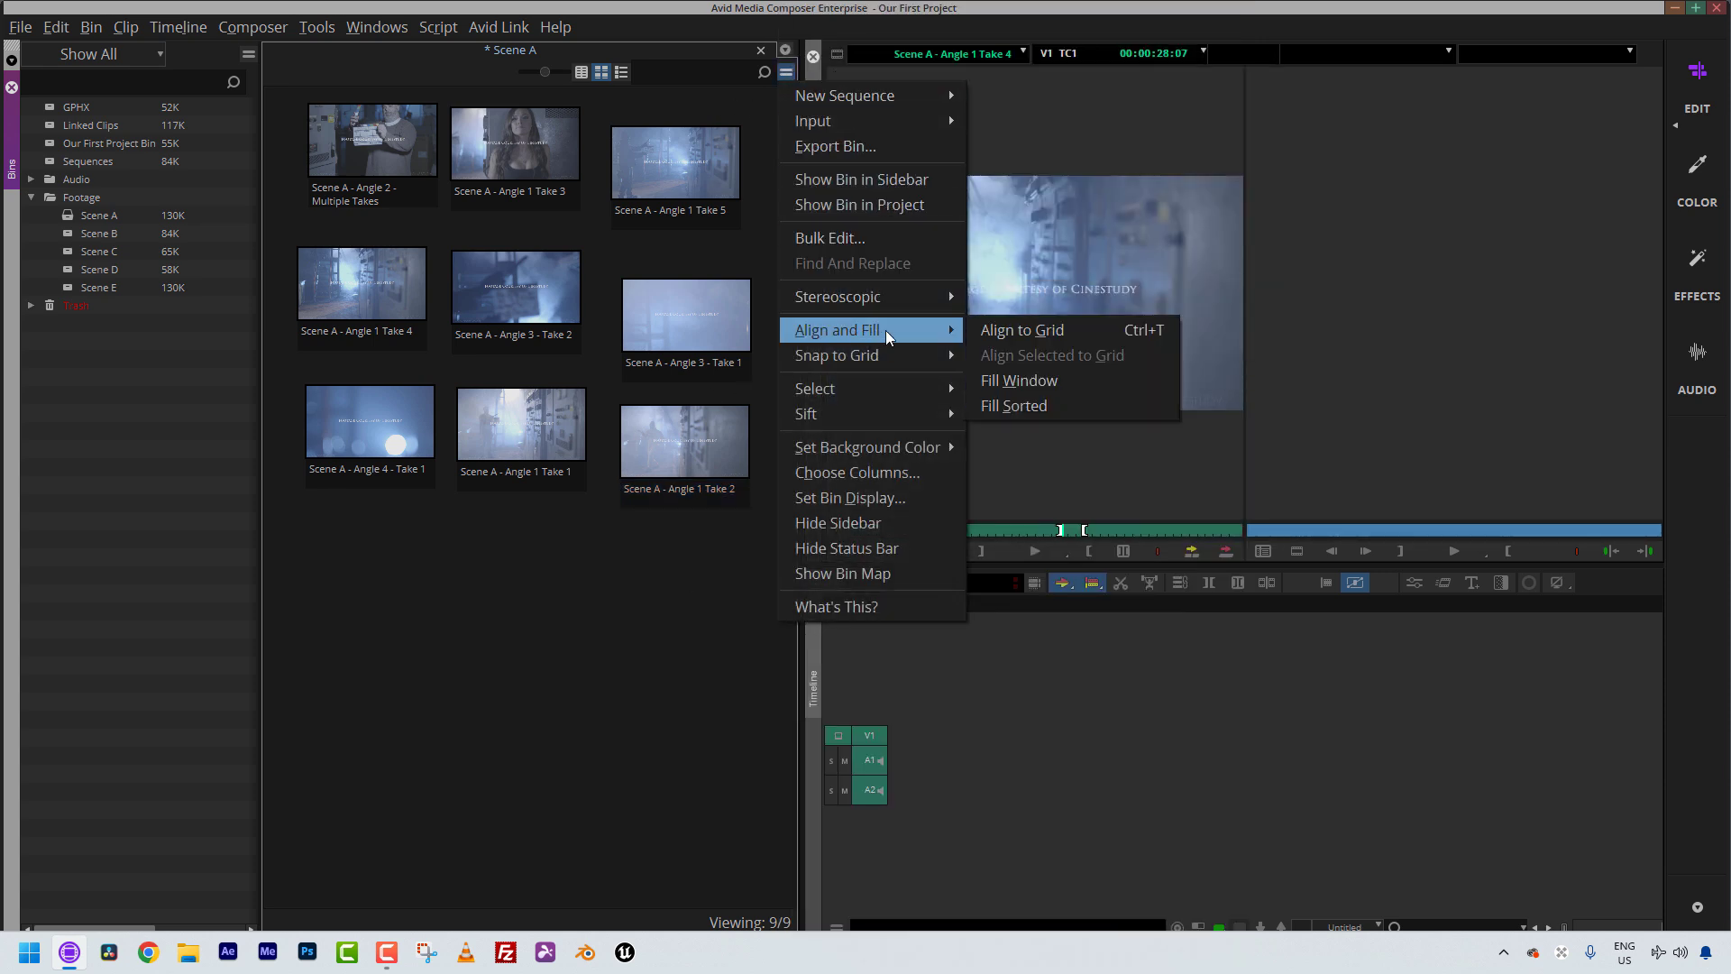
{"action": "left_click", "coordinate": [1010, 375]}
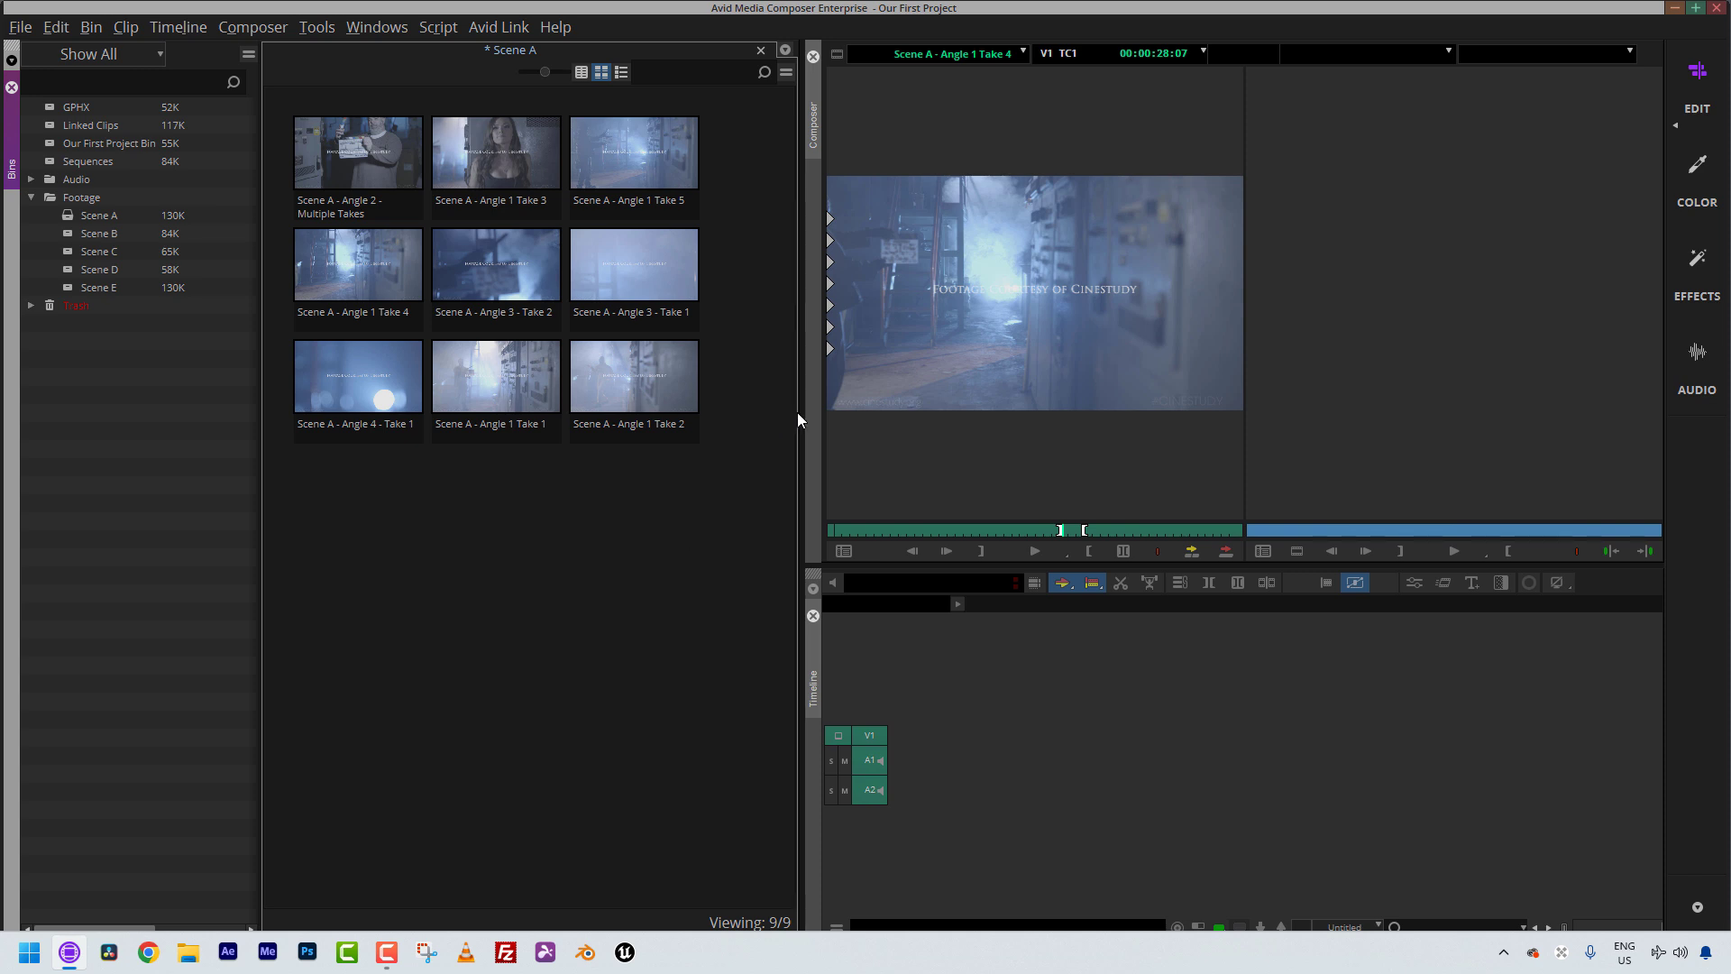
Step: Widen the Scene A bin and scatter its clips freely, extending beyond the visible bin area
{"action": "left_click_drag", "start_coordinate": [802, 412], "coordinate": [1005, 424]}
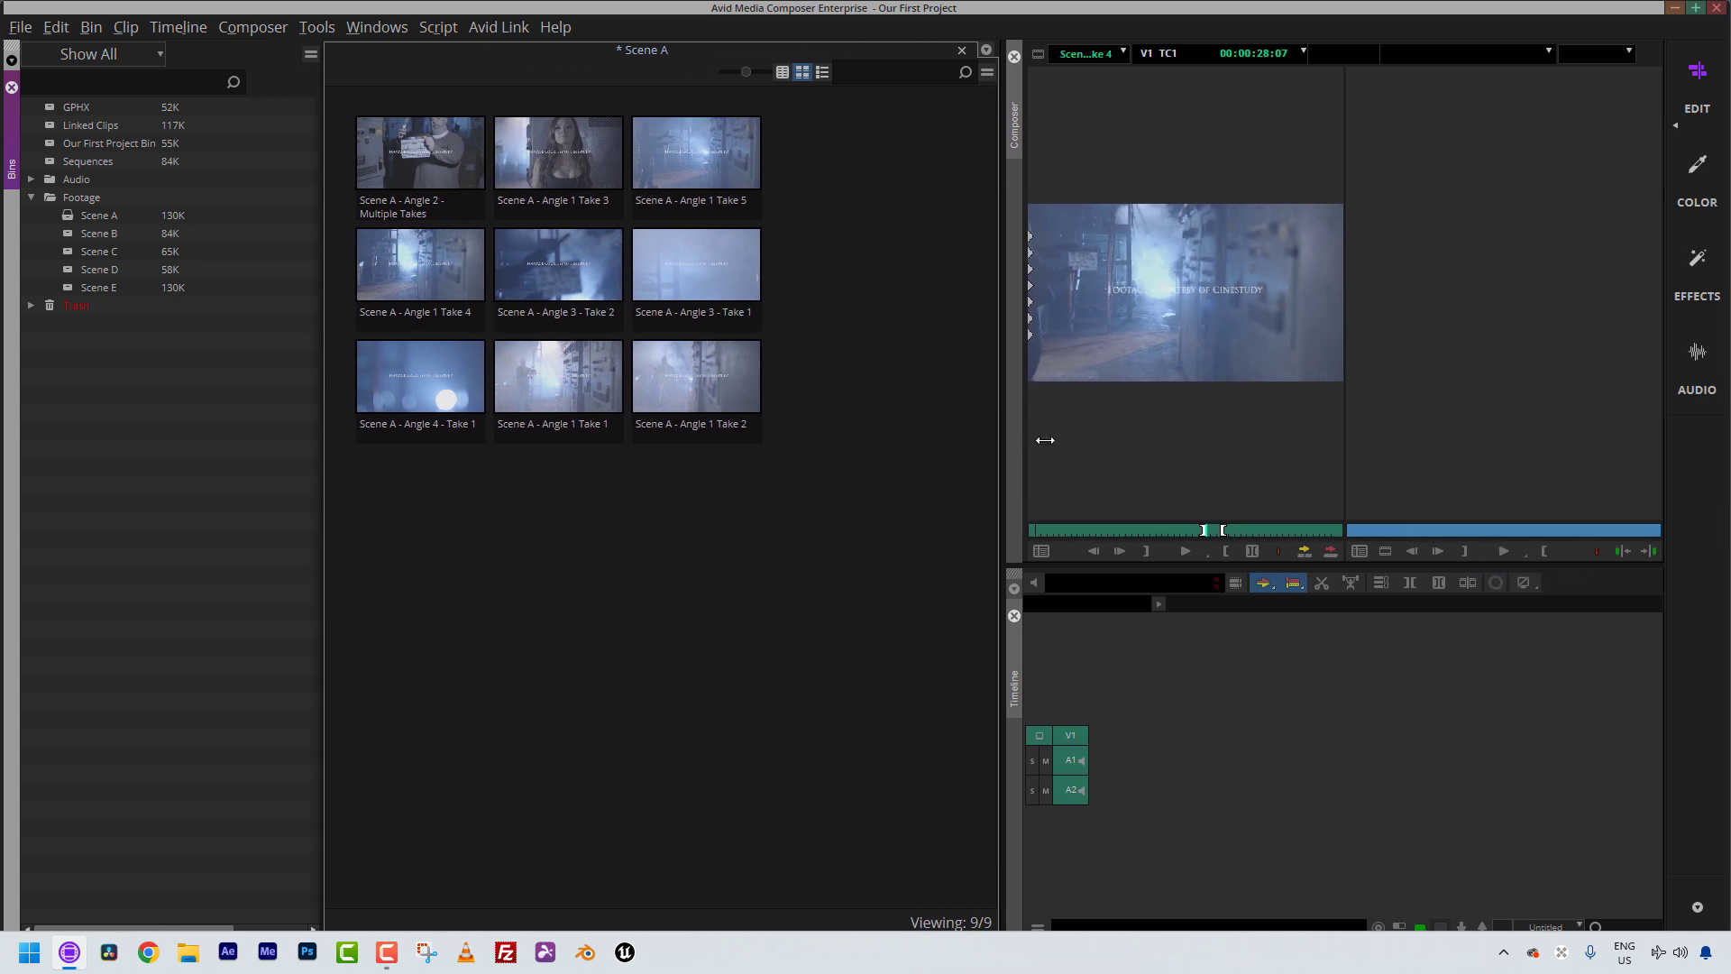
{"action": "left_click", "coordinate": [674, 388]}
{"action": "left_click_drag", "start_coordinate": [674, 388], "coordinate": [940, 690]}
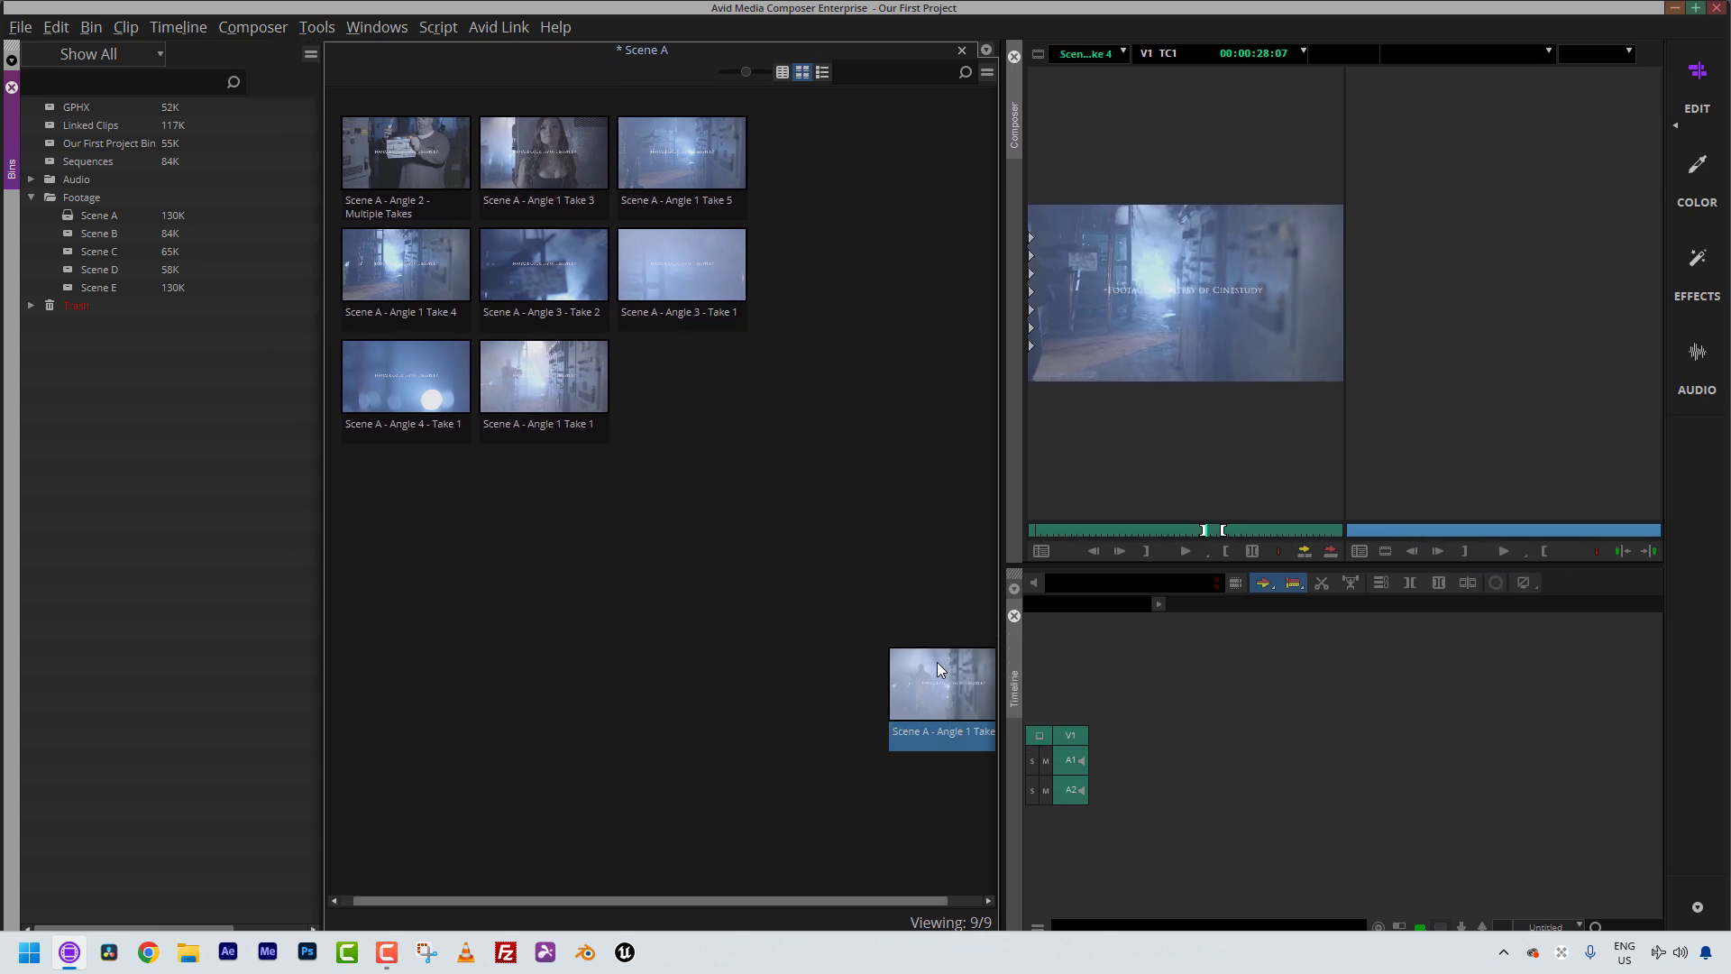
{"action": "left_click", "coordinate": [710, 258]}
{"action": "left_click_drag", "start_coordinate": [711, 258], "coordinate": [993, 186]}
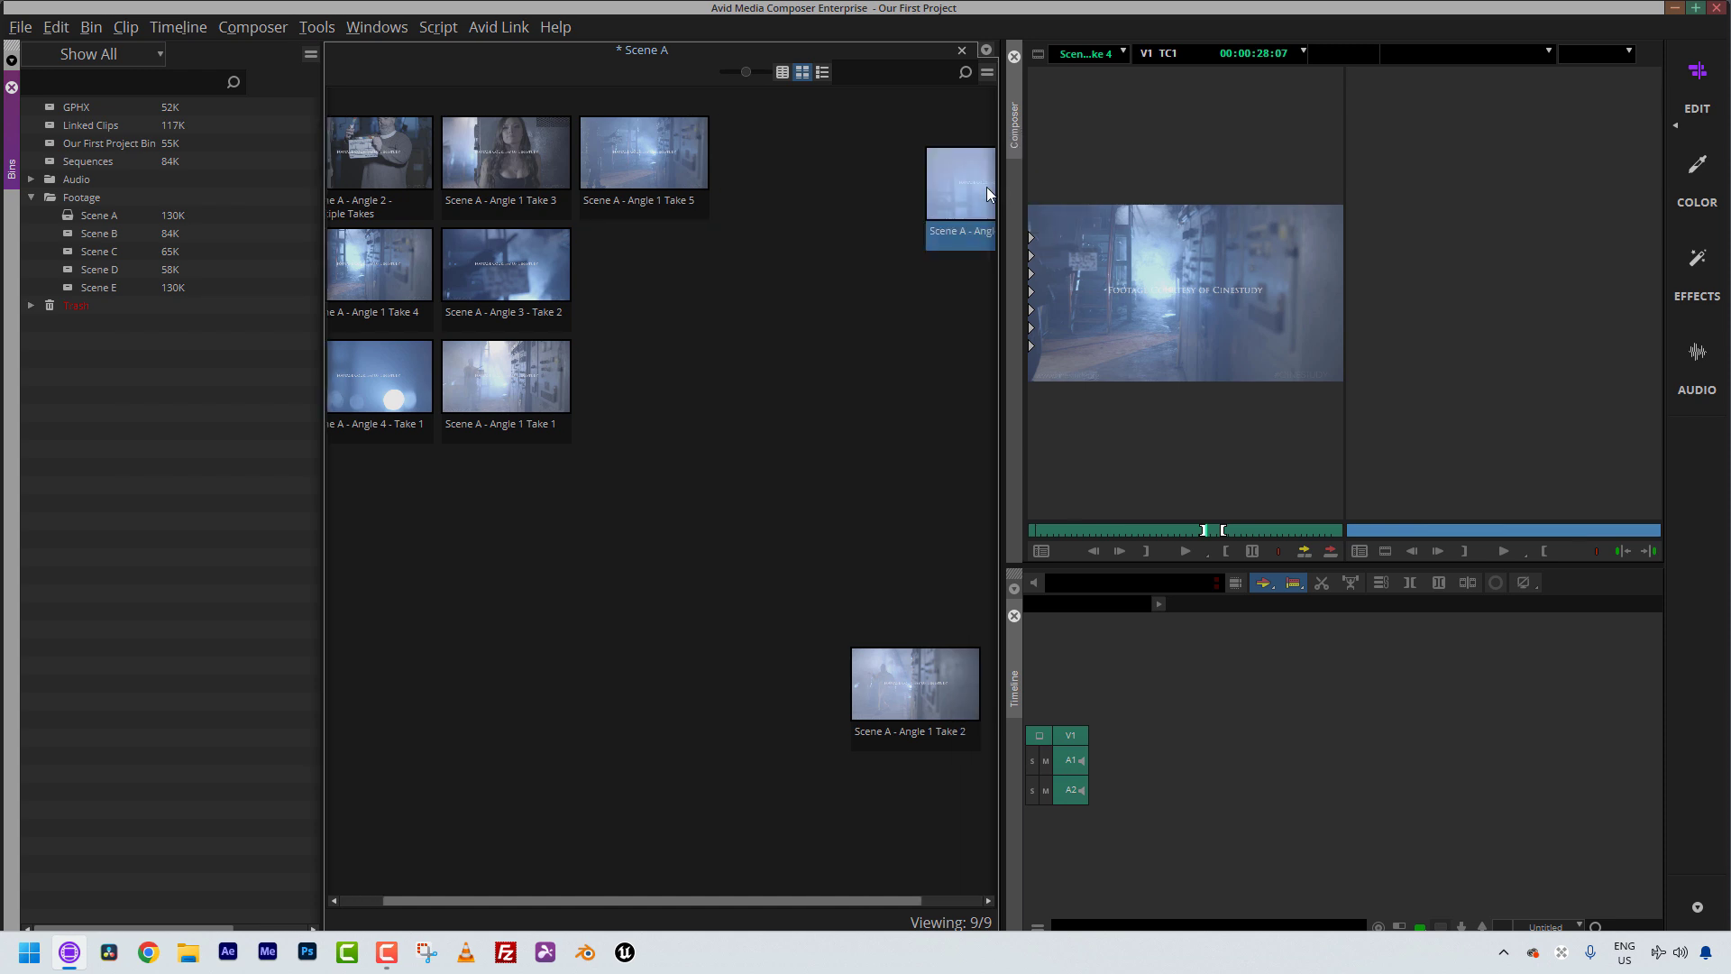
{"action": "left_click_drag", "start_coordinate": [618, 177], "coordinate": [523, 622]}
{"action": "left_click_drag", "start_coordinate": [492, 275], "coordinate": [808, 488]}
{"action": "left_click_drag", "start_coordinate": [370, 387], "coordinate": [455, 582]}
{"action": "left_click_drag", "start_coordinate": [471, 899], "coordinate": [430, 899]}
{"action": "left_click_drag", "start_coordinate": [464, 603], "coordinate": [337, 651]}
{"action": "left_click_drag", "start_coordinate": [405, 286], "coordinate": [782, 236]}
{"action": "left_click_drag", "start_coordinate": [547, 225], "coordinate": [728, 784]}
{"action": "left_click_drag", "start_coordinate": [413, 180], "coordinate": [536, 500]}
{"action": "left_click_drag", "start_coordinate": [564, 899], "coordinate": [658, 559]}
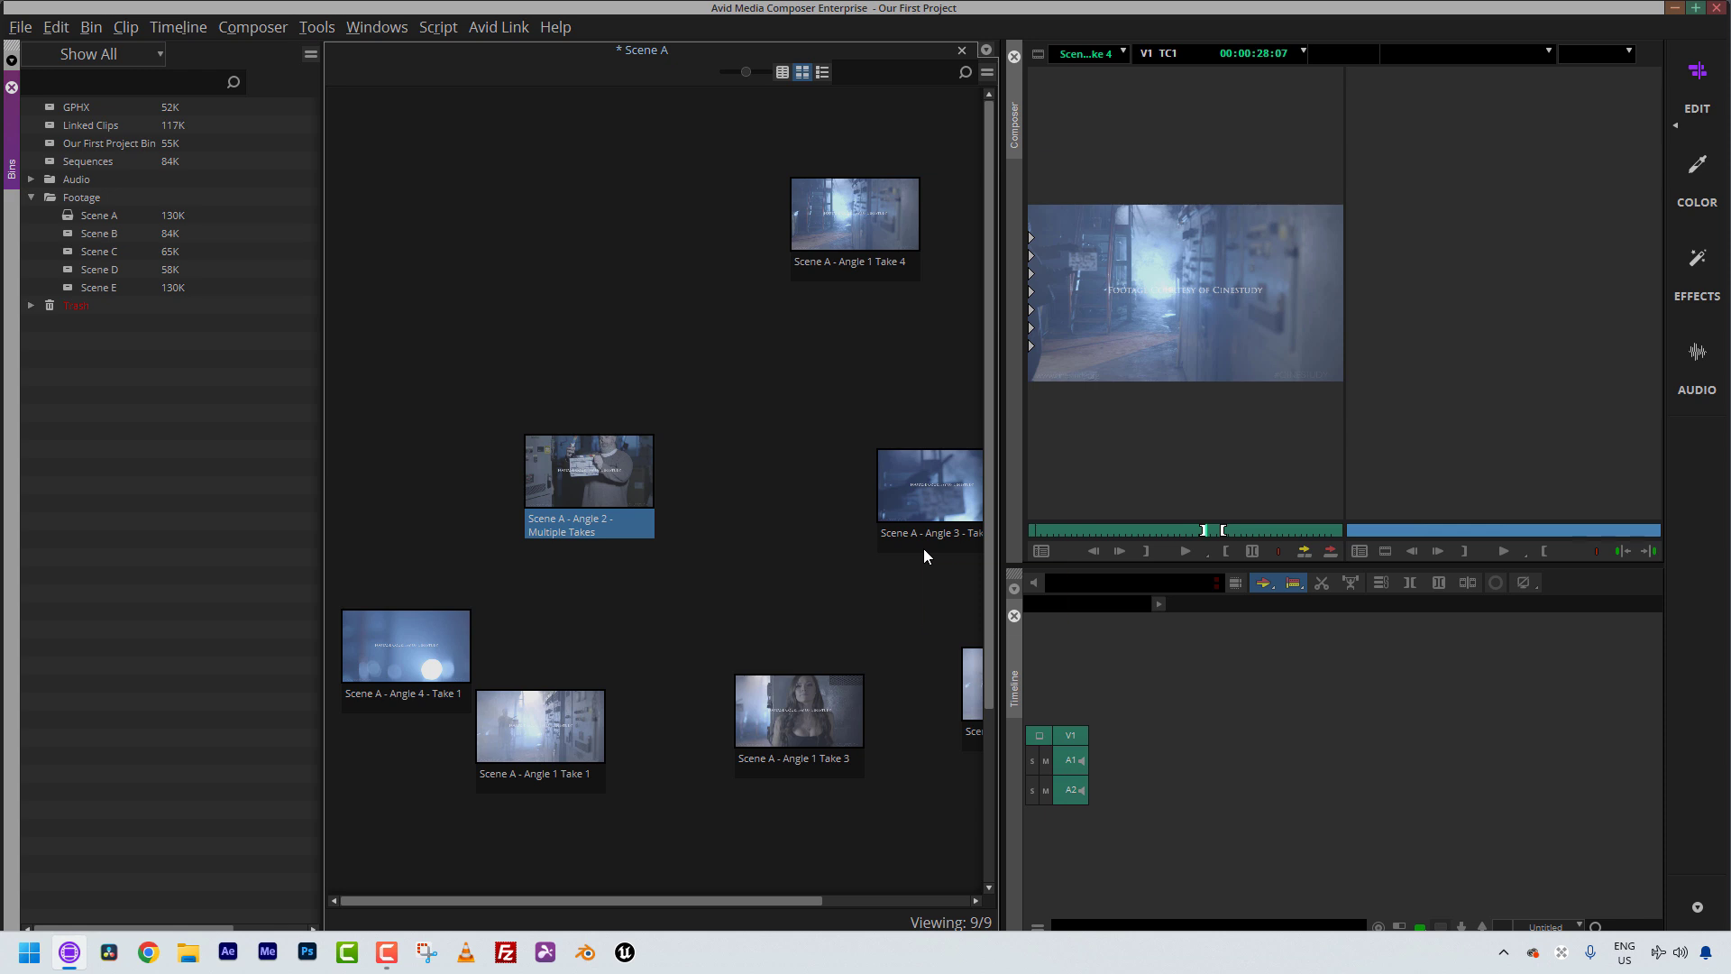
Step: Deselect the clip in the scattered Scene A layout and show the bin map
{"action": "mouse_move", "coordinate": [924, 549]}
{"action": "scroll", "coordinate": [907, 435], "scroll_direction": "down", "scroll_amount": 3}
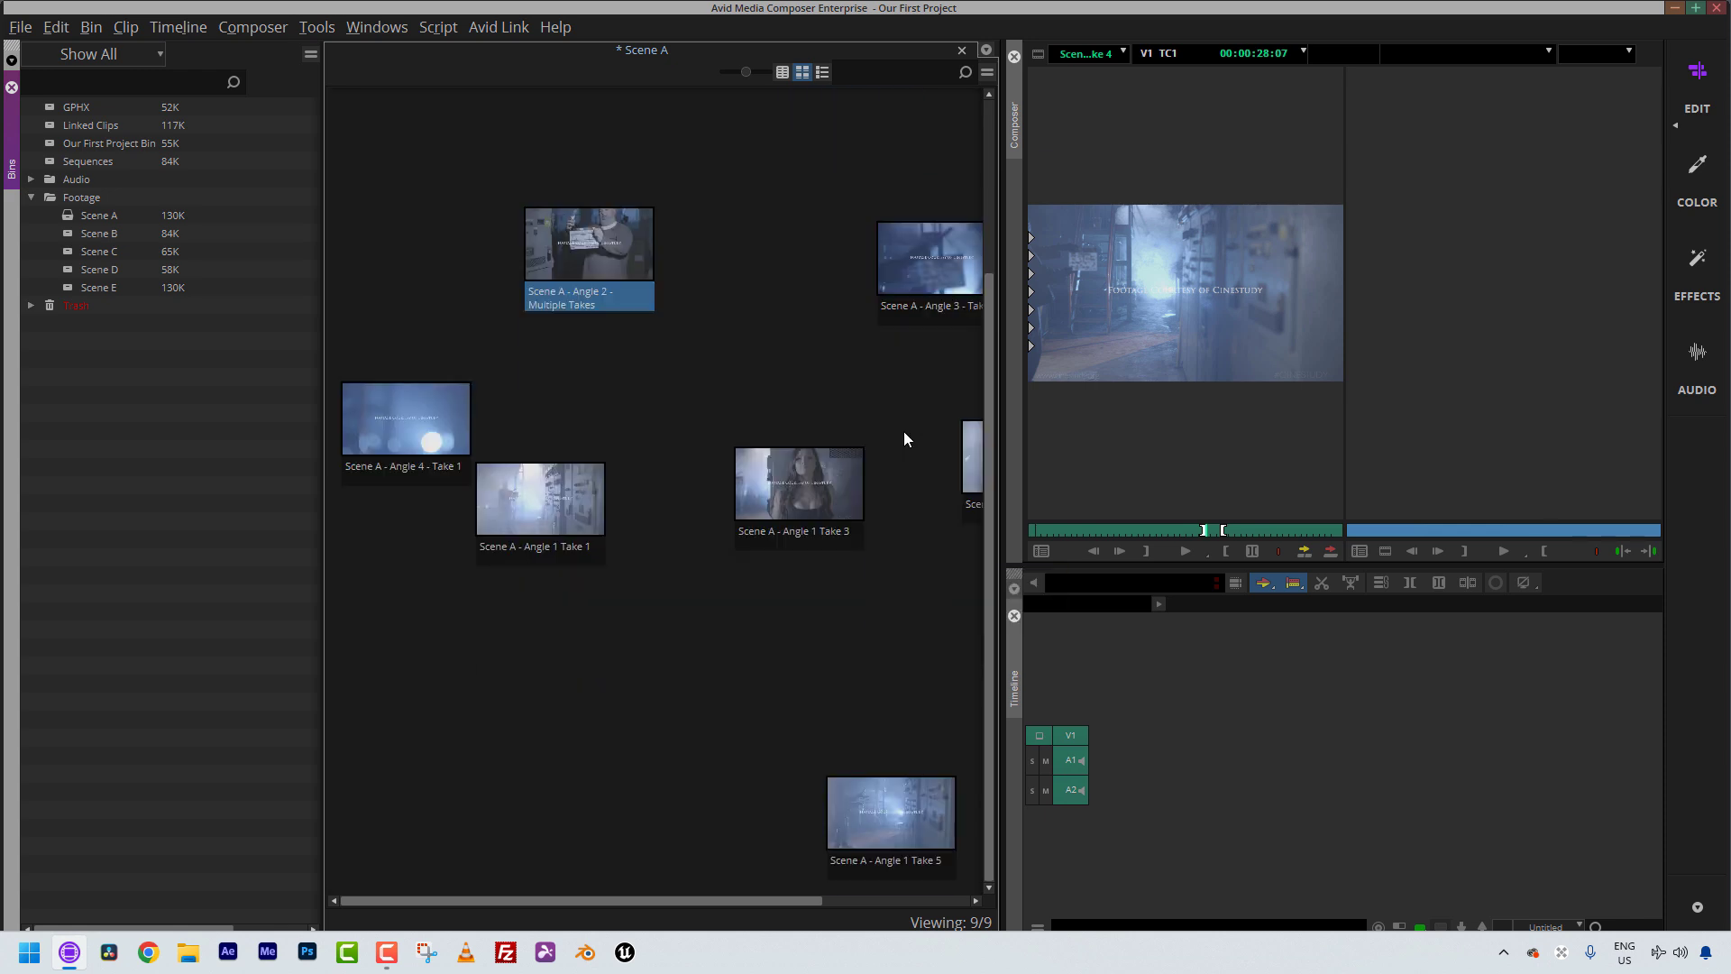
{"action": "left_click_drag", "start_coordinate": [777, 902], "coordinate": [452, 890]}
{"action": "left_click", "coordinate": [988, 72]}
{"action": "mouse_move", "coordinate": [988, 73]}
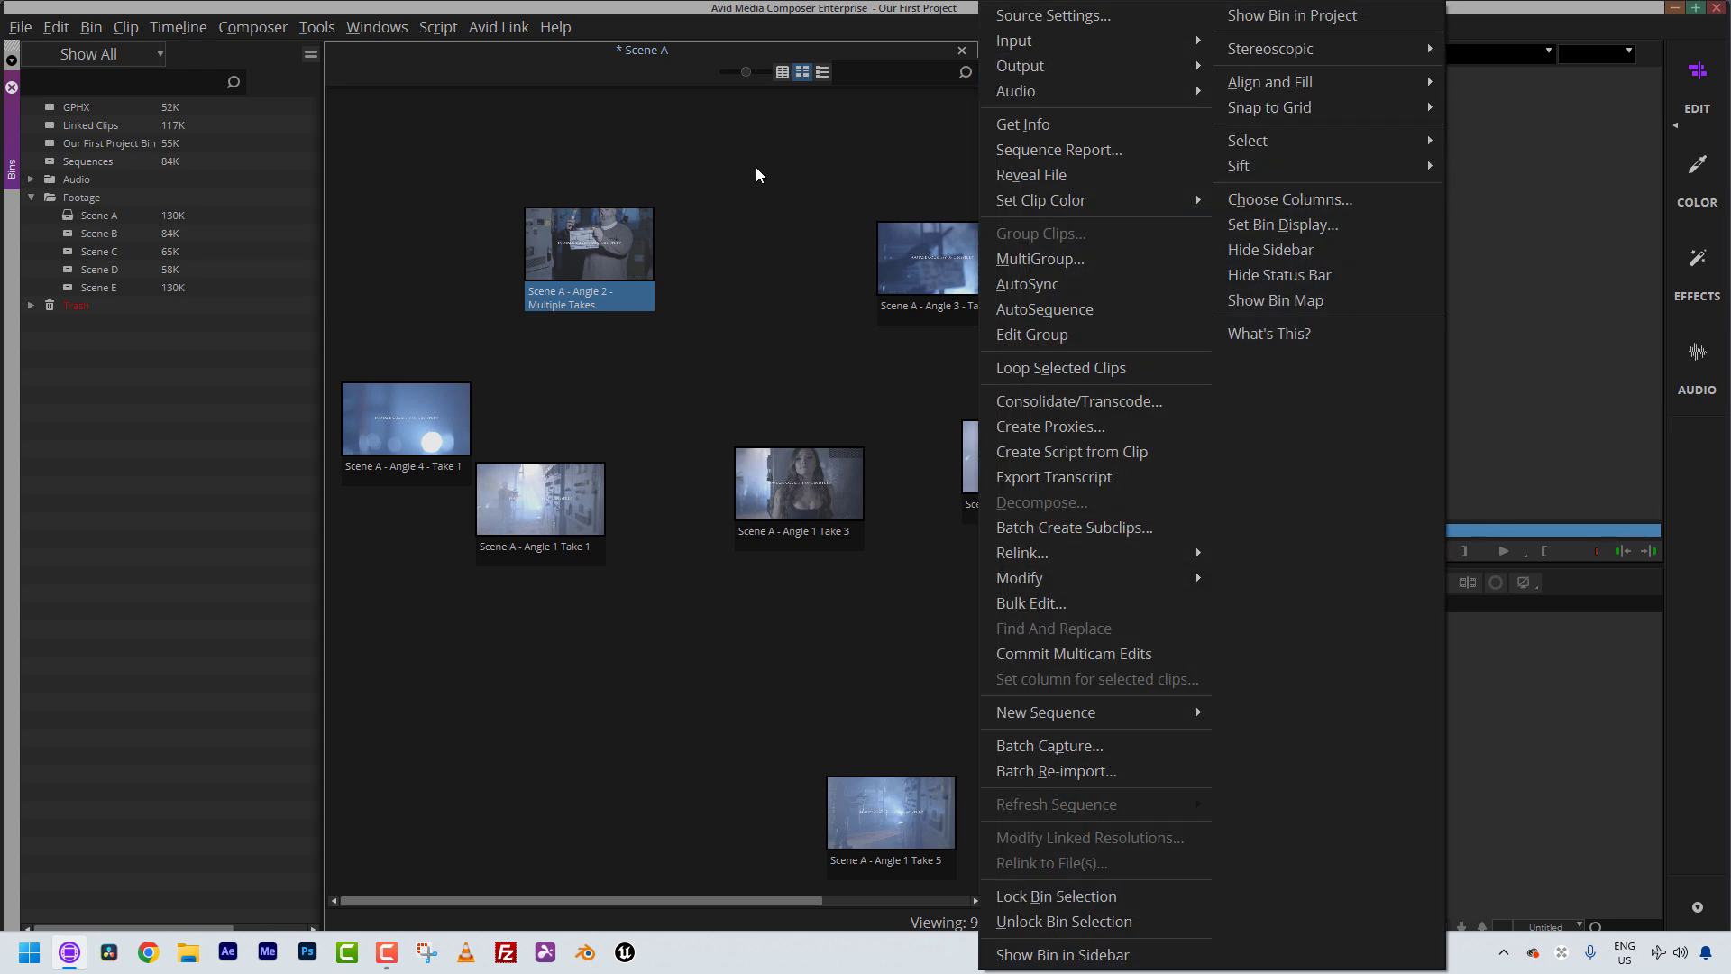
{"action": "left_click", "coordinate": [755, 166]}
{"action": "left_click", "coordinate": [987, 72]}
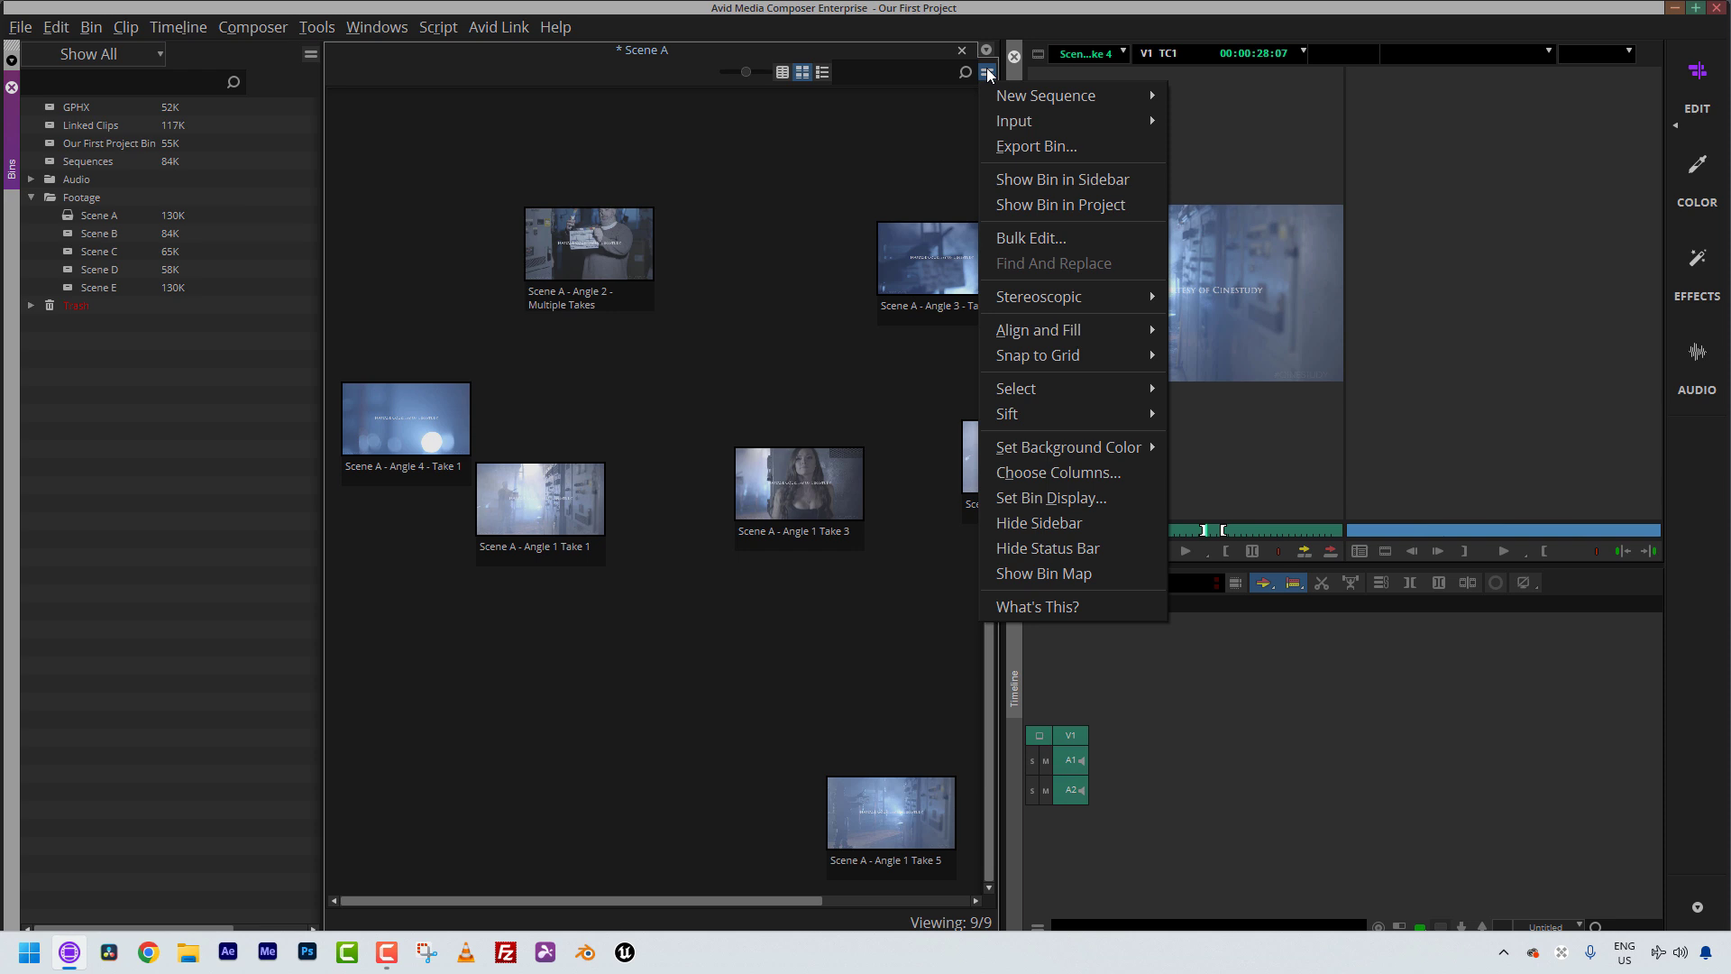
{"action": "left_click", "coordinate": [1048, 573]}
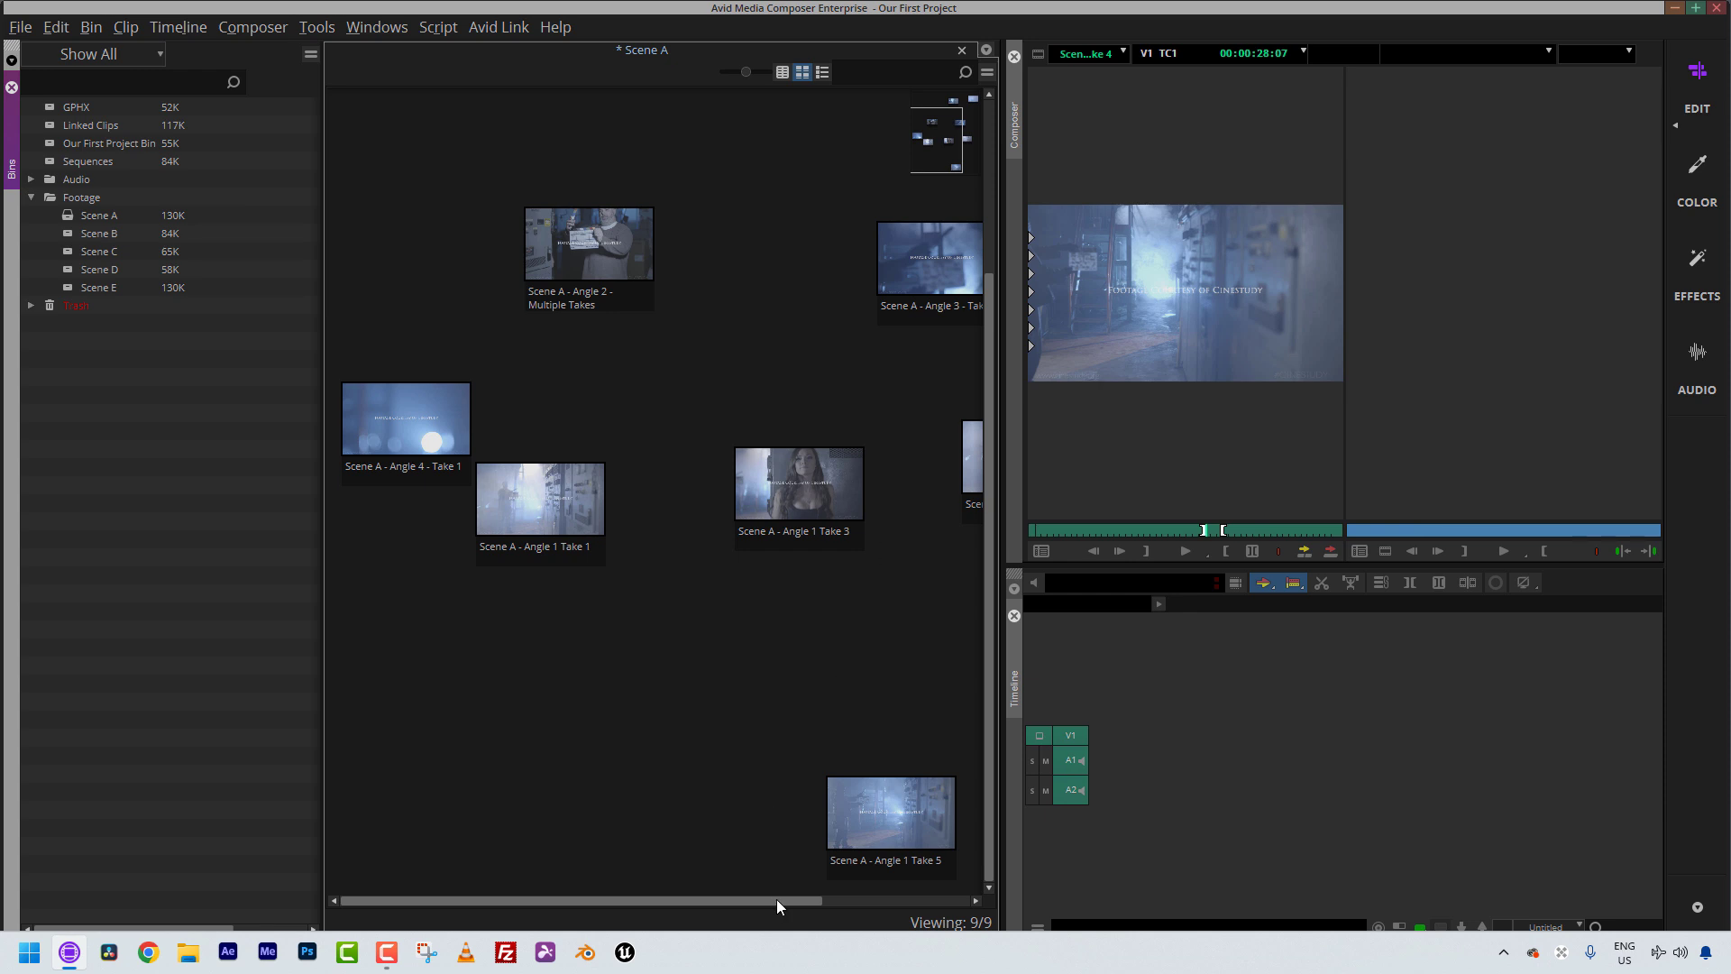
Step: Navigate the scattered clips by moving the view frame in the bin map, and return to the left side of the layout
{"action": "left_click_drag", "start_coordinate": [937, 143], "coordinate": [933, 100]}
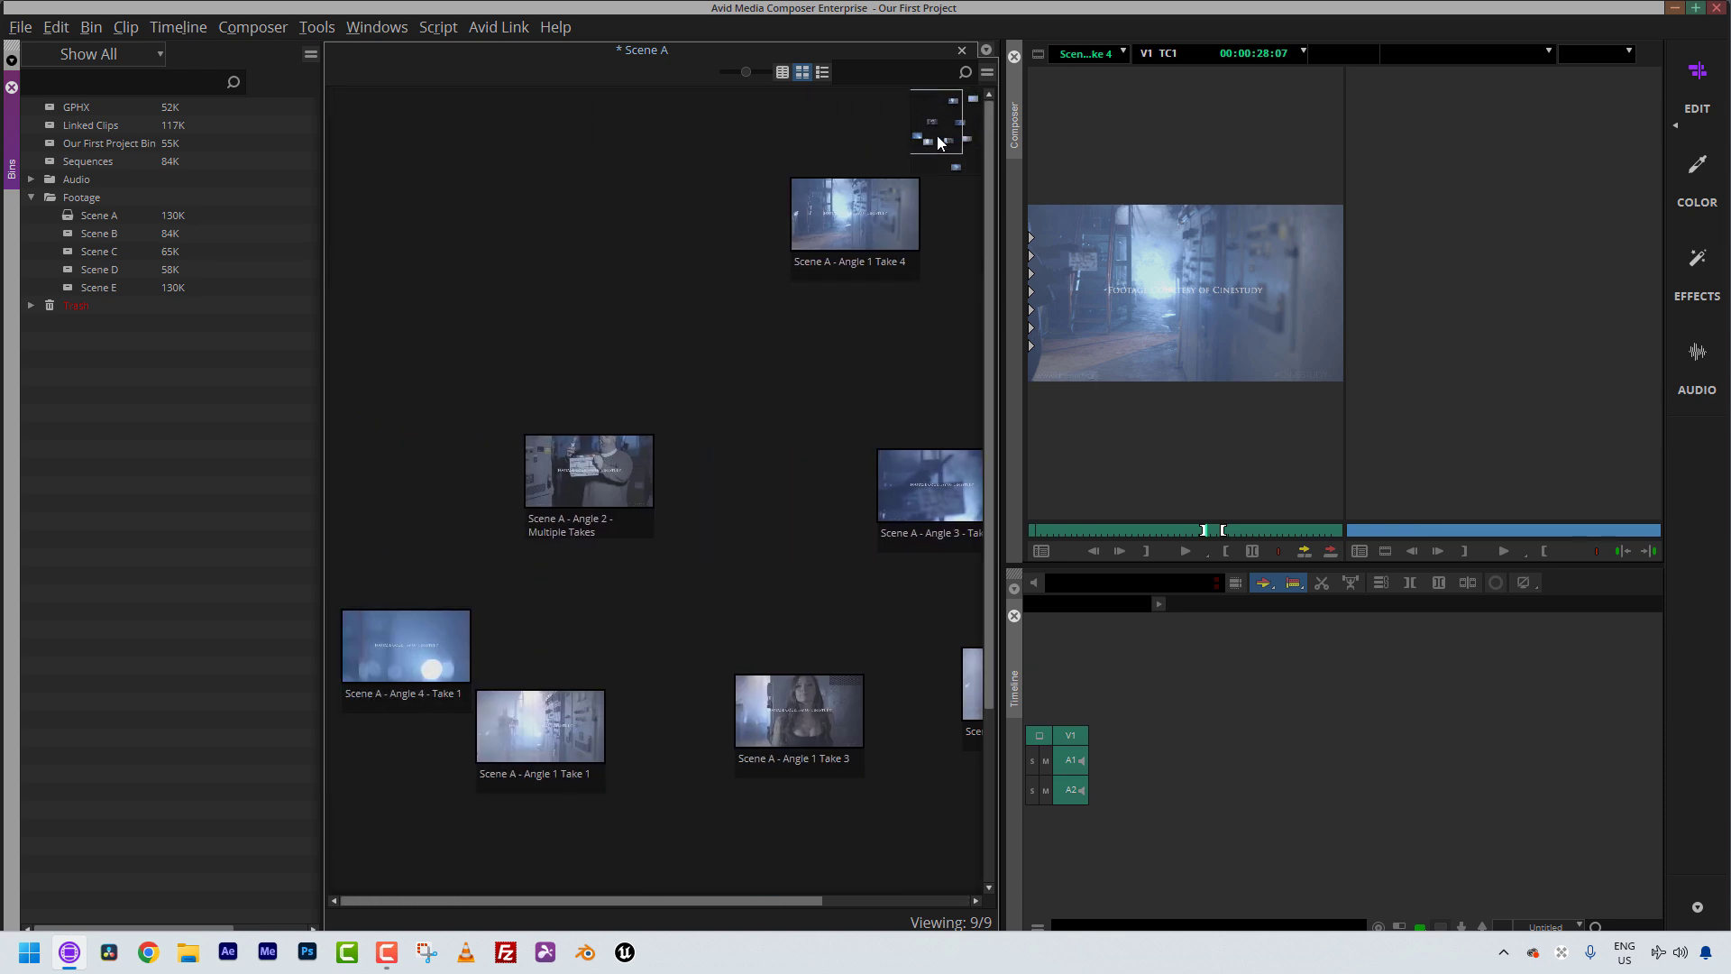
{"action": "mouse_move", "coordinate": [903, 206]}
{"action": "mouse_move", "coordinate": [942, 131]}
{"action": "left_mouse_down"}
{"action": "mouse_move", "coordinate": [974, 151]}
{"action": "mouse_move", "coordinate": [972, 131]}
{"action": "mouse_move", "coordinate": [944, 145]}
{"action": "mouse_move", "coordinate": [951, 173]}
{"action": "mouse_move", "coordinate": [932, 117]}
{"action": "mouse_move", "coordinate": [982, 128]}
{"action": "mouse_move", "coordinate": [885, 143]}
{"action": "mouse_move", "coordinate": [976, 137]}
{"action": "mouse_move", "coordinate": [948, 123]}
{"action": "left_mouse_up"}
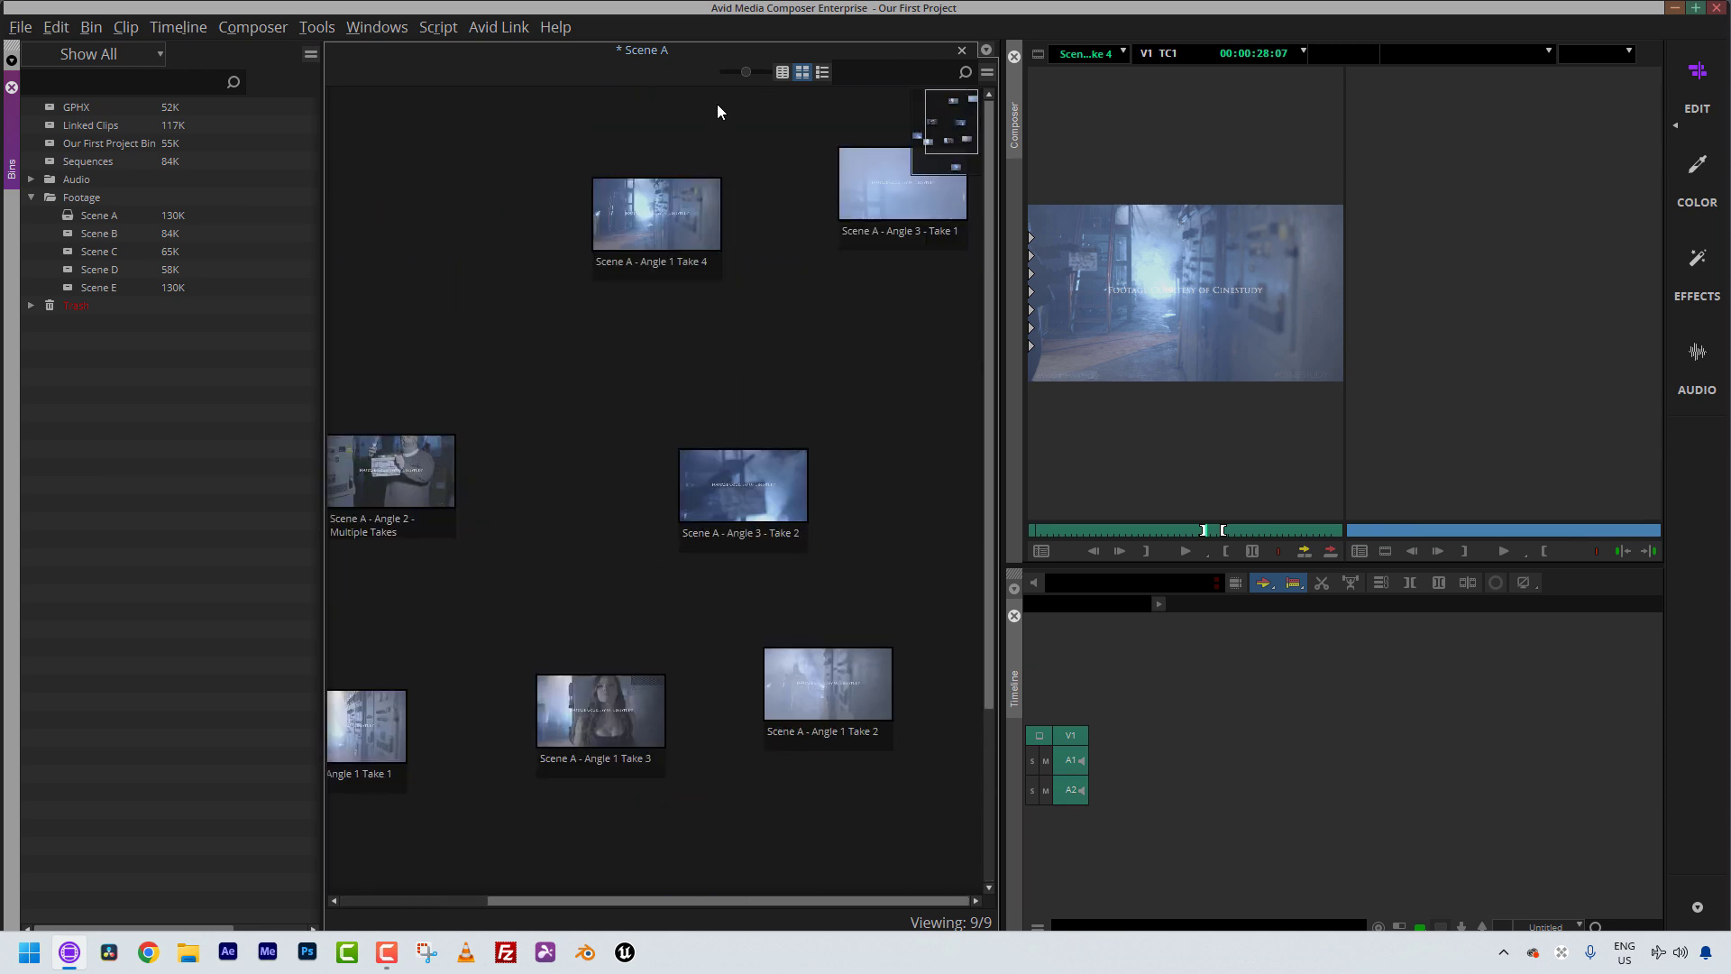
{"action": "left_click_drag", "start_coordinate": [745, 896], "coordinate": [361, 862]}
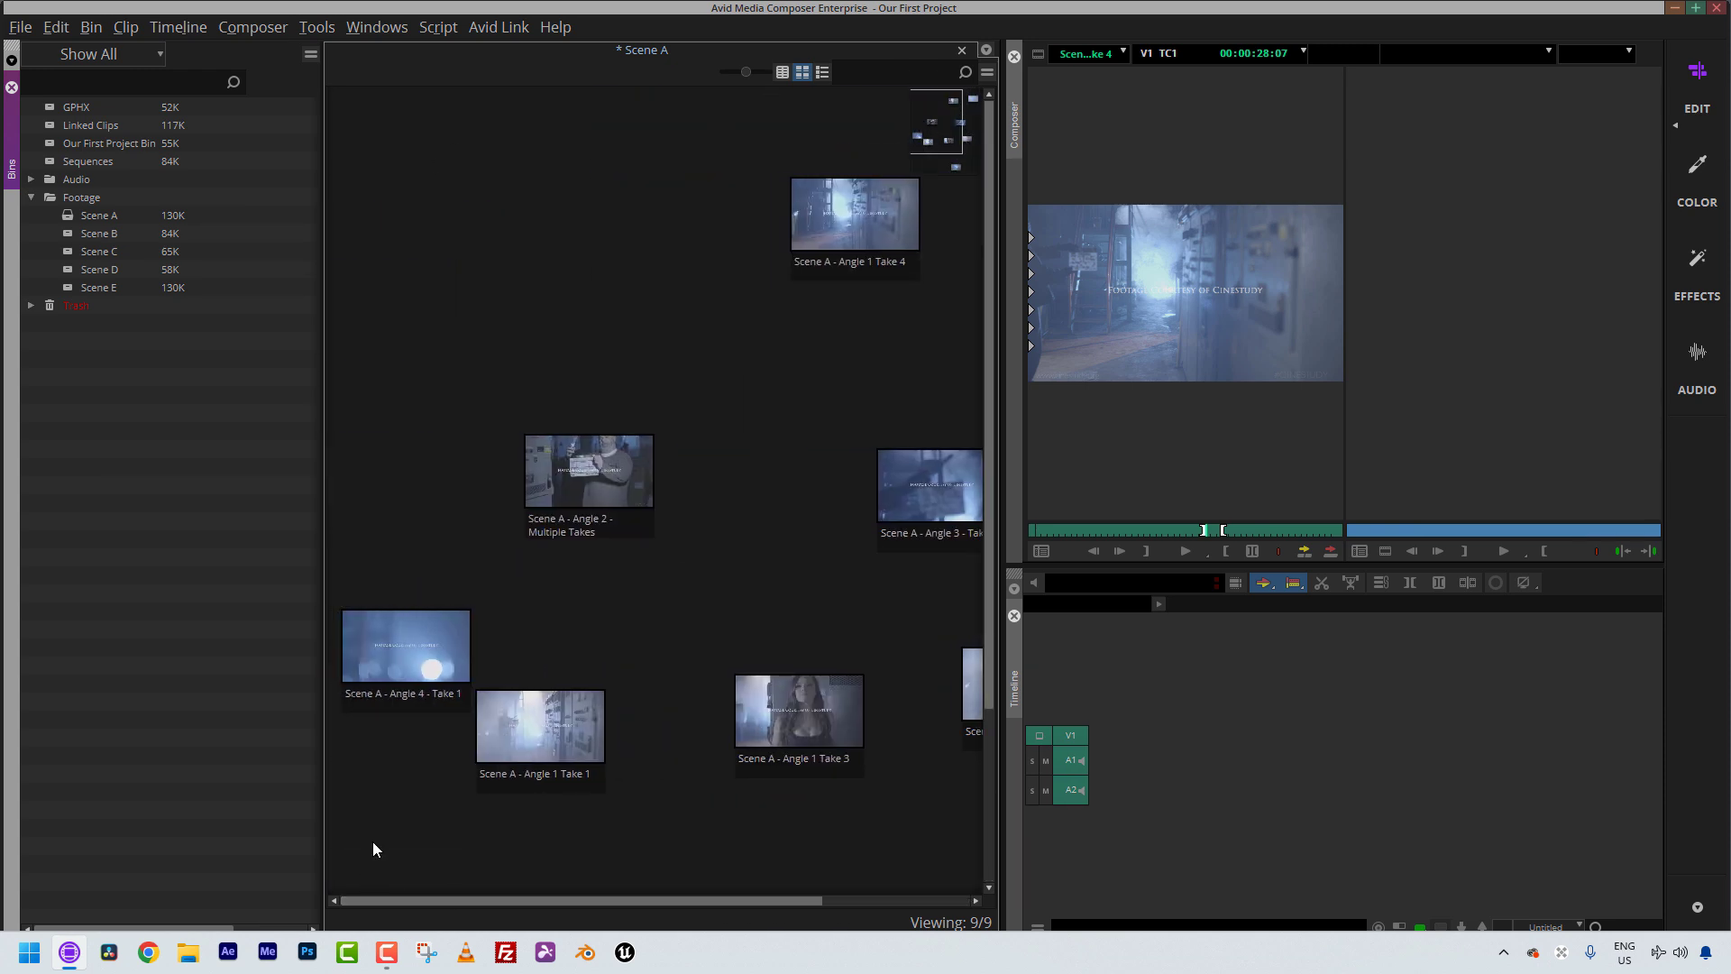
Step: Tidy the scattered clips with Fill Window and enlarge the thumbnails to the maximum size
{"action": "left_click", "coordinate": [987, 72]}
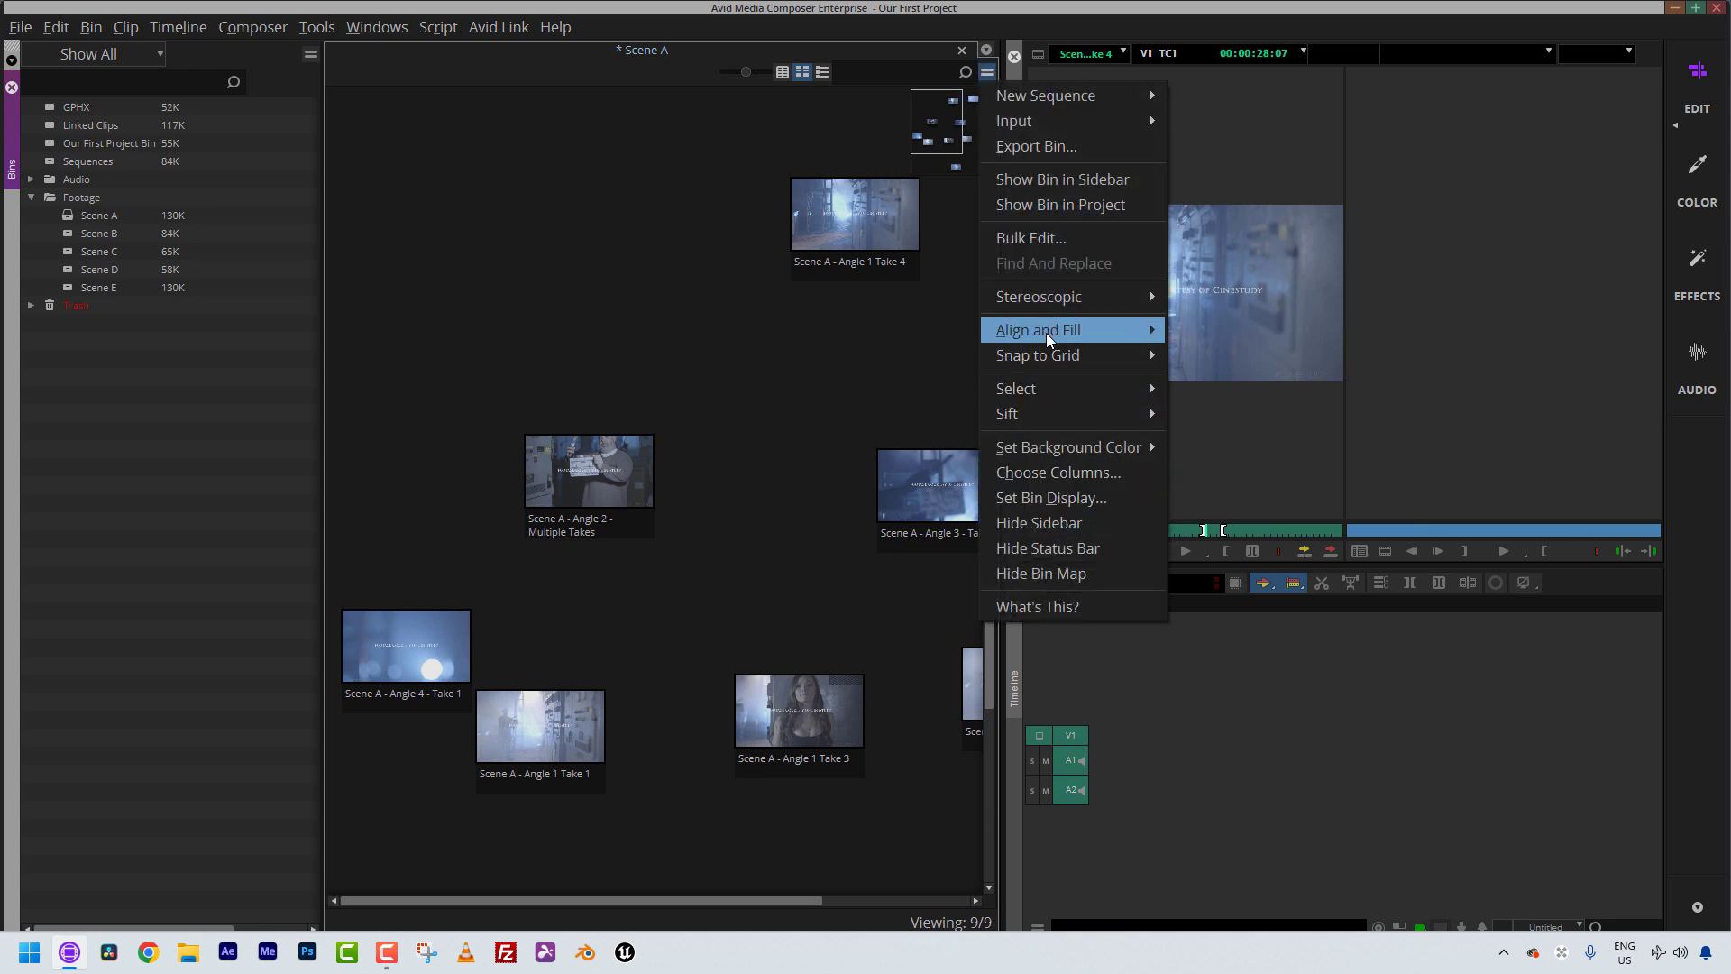
{"action": "mouse_move", "coordinate": [1046, 333]}
{"action": "left_click", "coordinate": [1229, 375]}
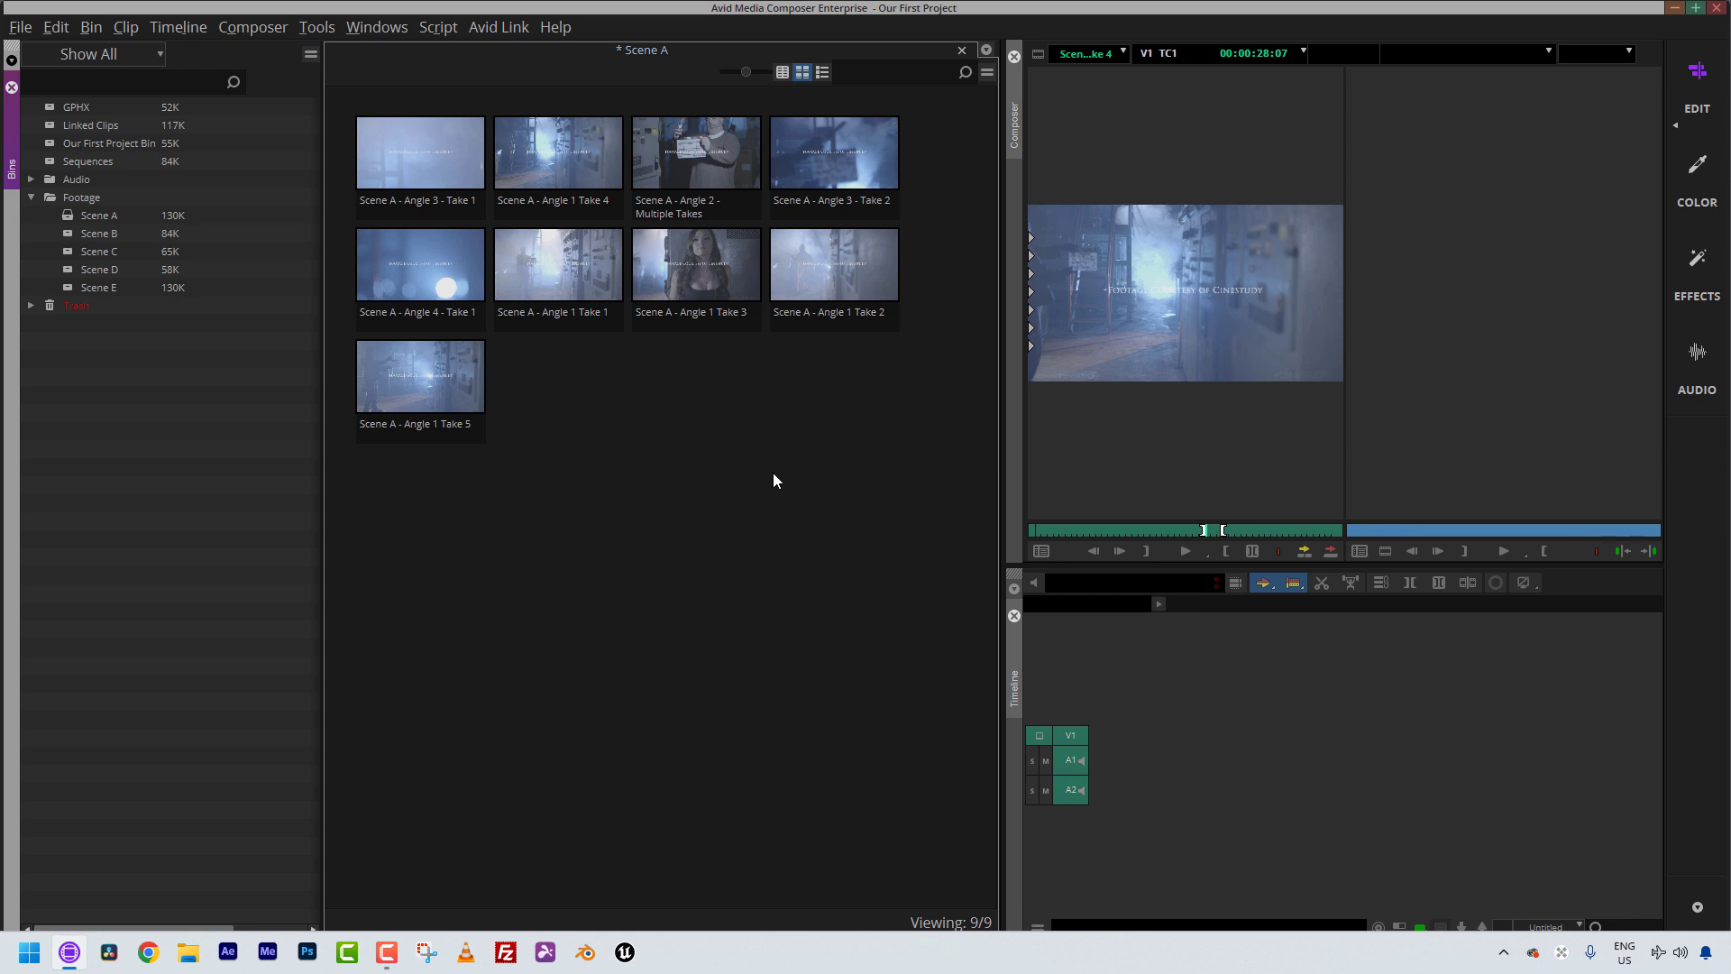
{"action": "left_click_drag", "start_coordinate": [745, 72], "coordinate": [767, 72]}
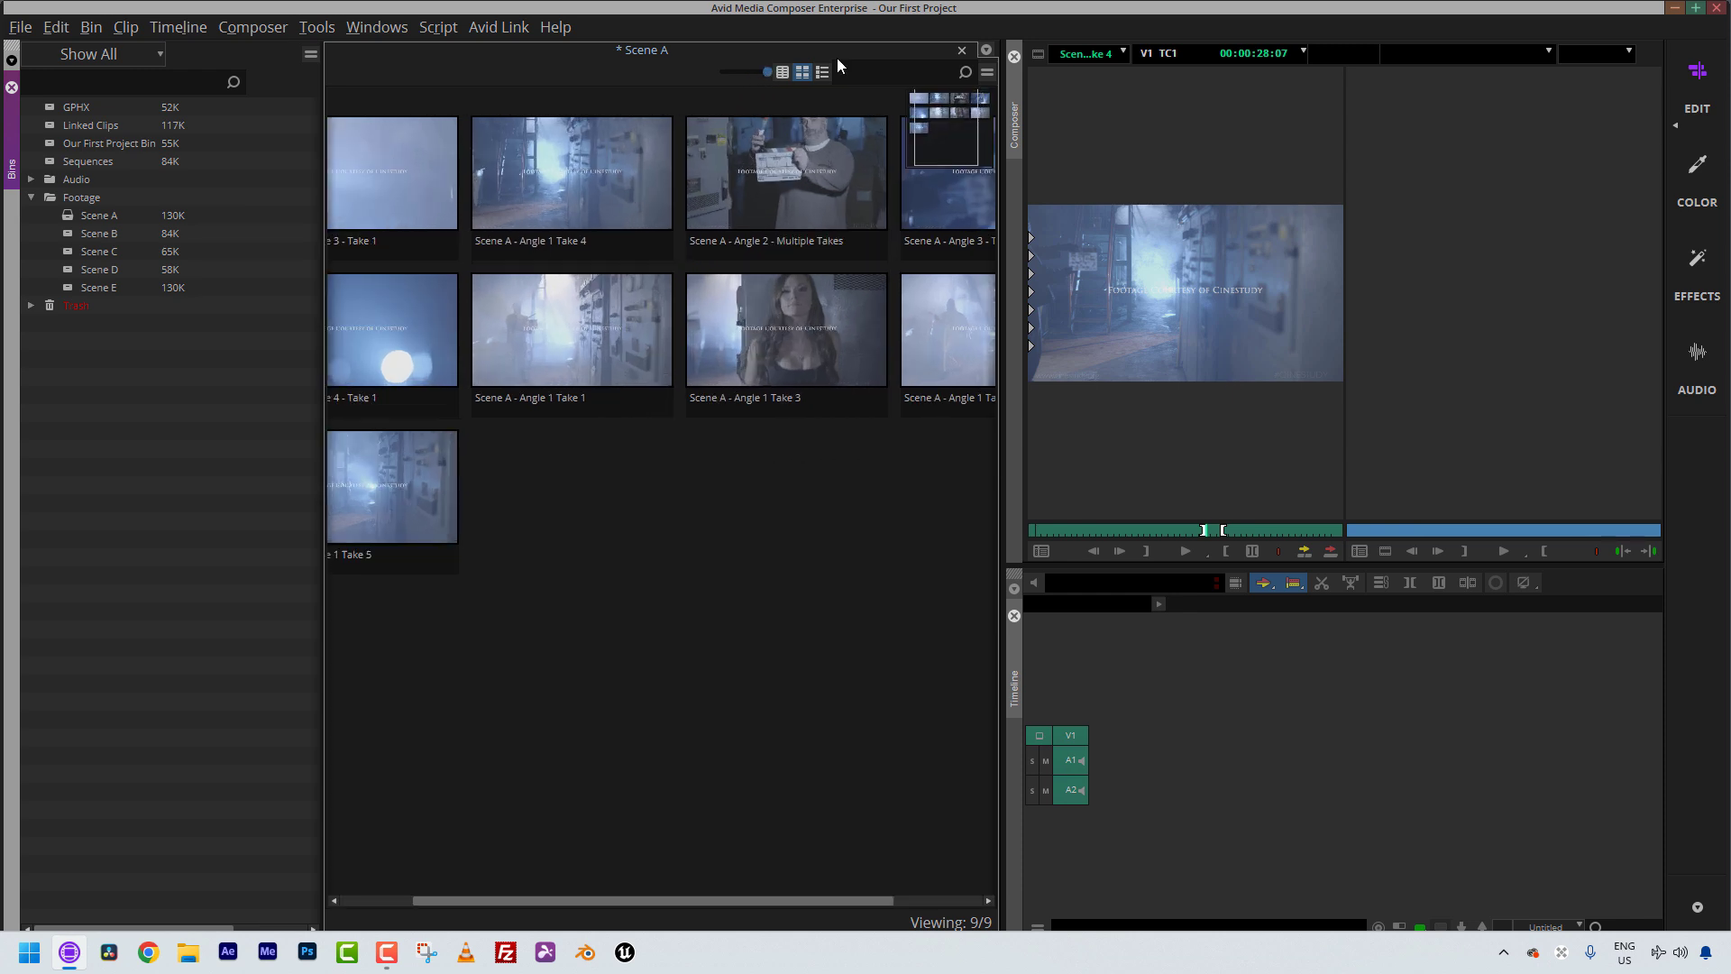
Step: Hide the bin map and rearrange the Scene A clips to fit within the bin window
{"action": "left_click", "coordinate": [987, 72]}
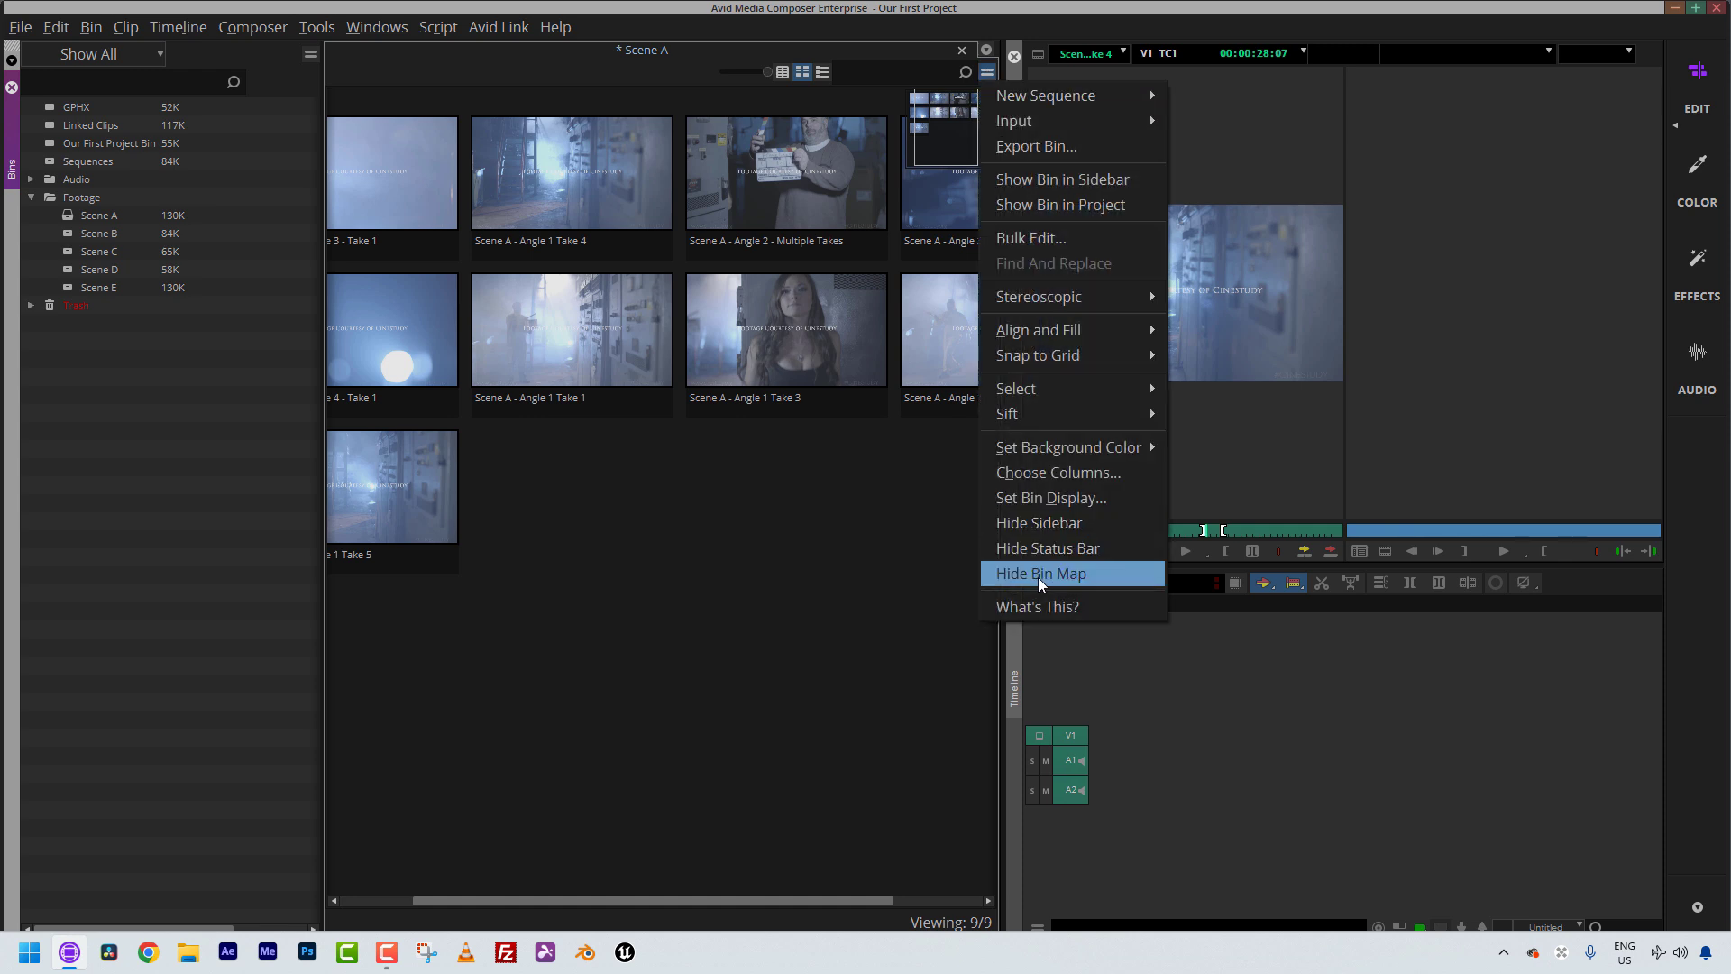
{"action": "left_click", "coordinate": [1039, 575]}
{"action": "left_click", "coordinate": [987, 72]}
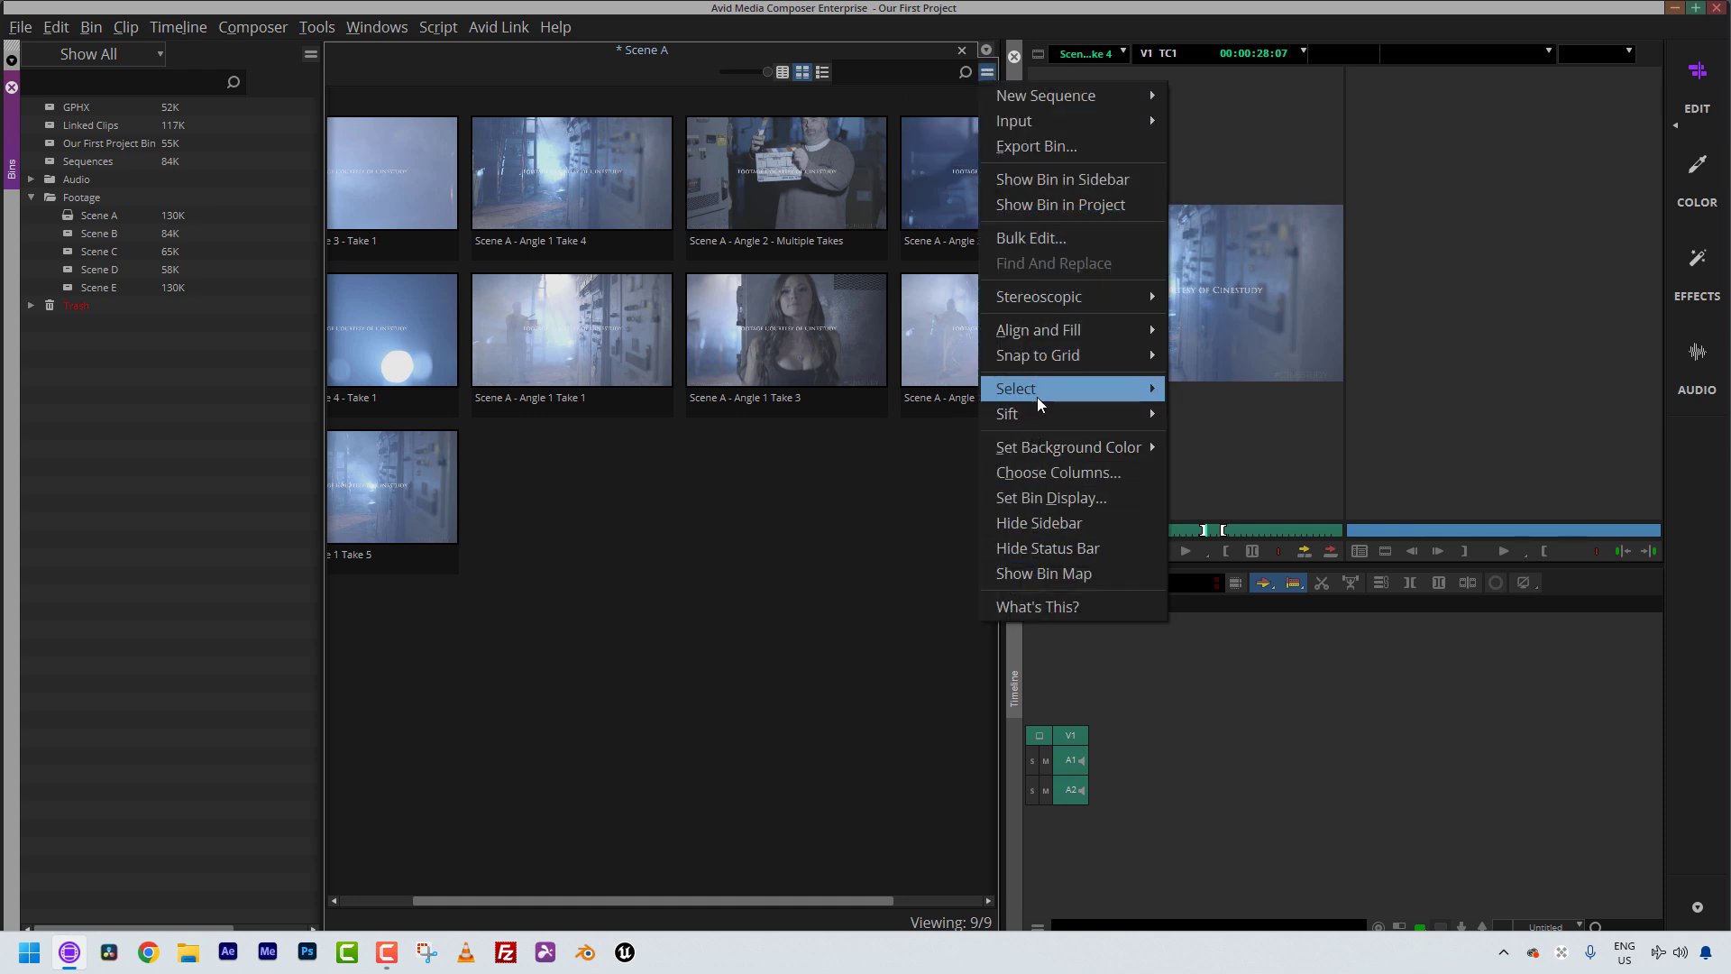
{"action": "mouse_move", "coordinate": [1154, 330]}
{"action": "left_click", "coordinate": [1219, 381]}
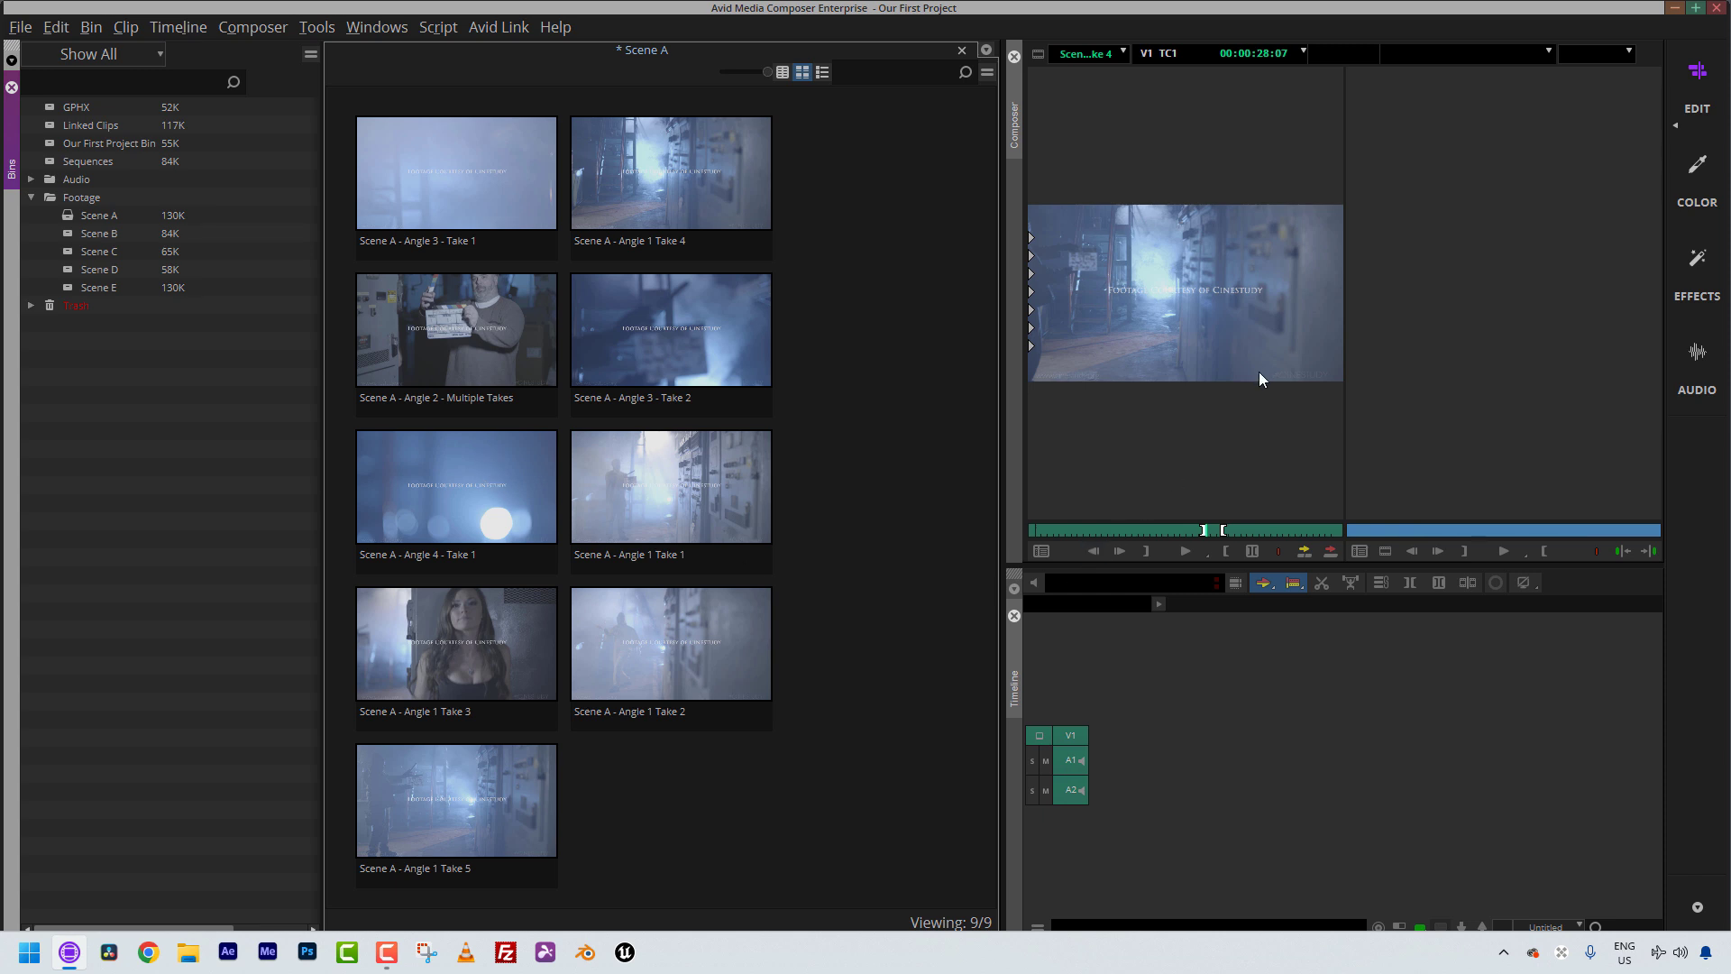
Step: Load the Scene A - Angle 2 - Multiple Takes clip in the source monitor, view a later point, and return to its start
{"action": "double_click", "coordinate": [446, 337]}
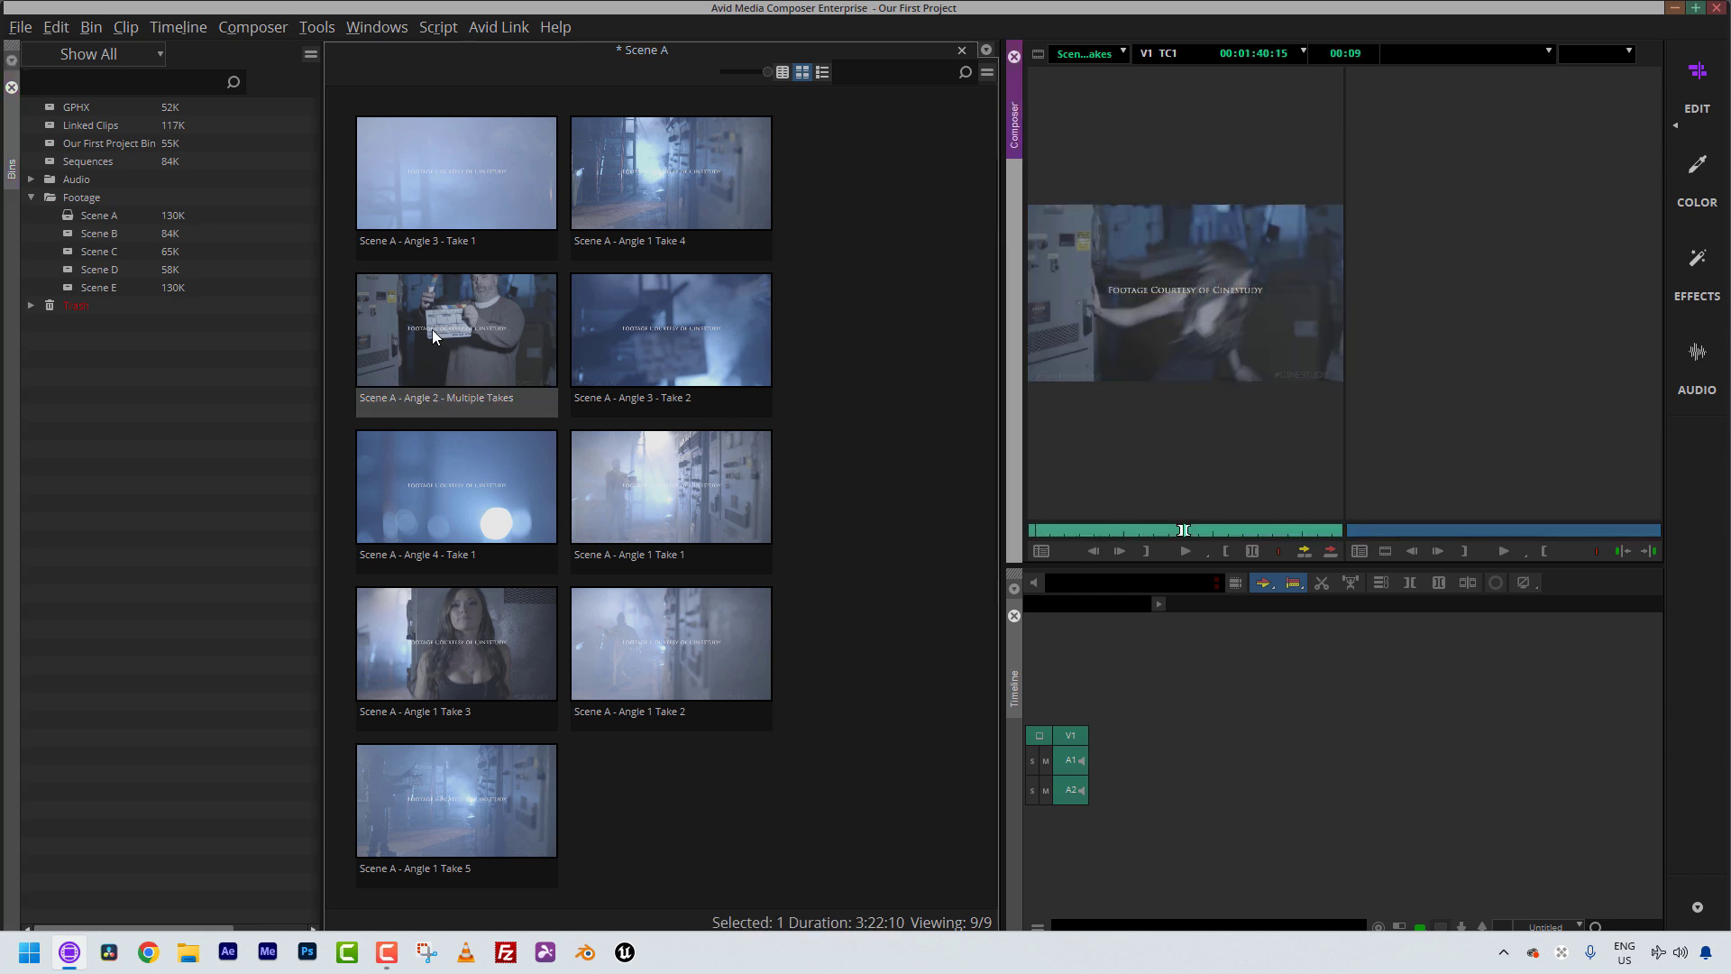
{"action": "left_click", "coordinate": [1218, 531]}
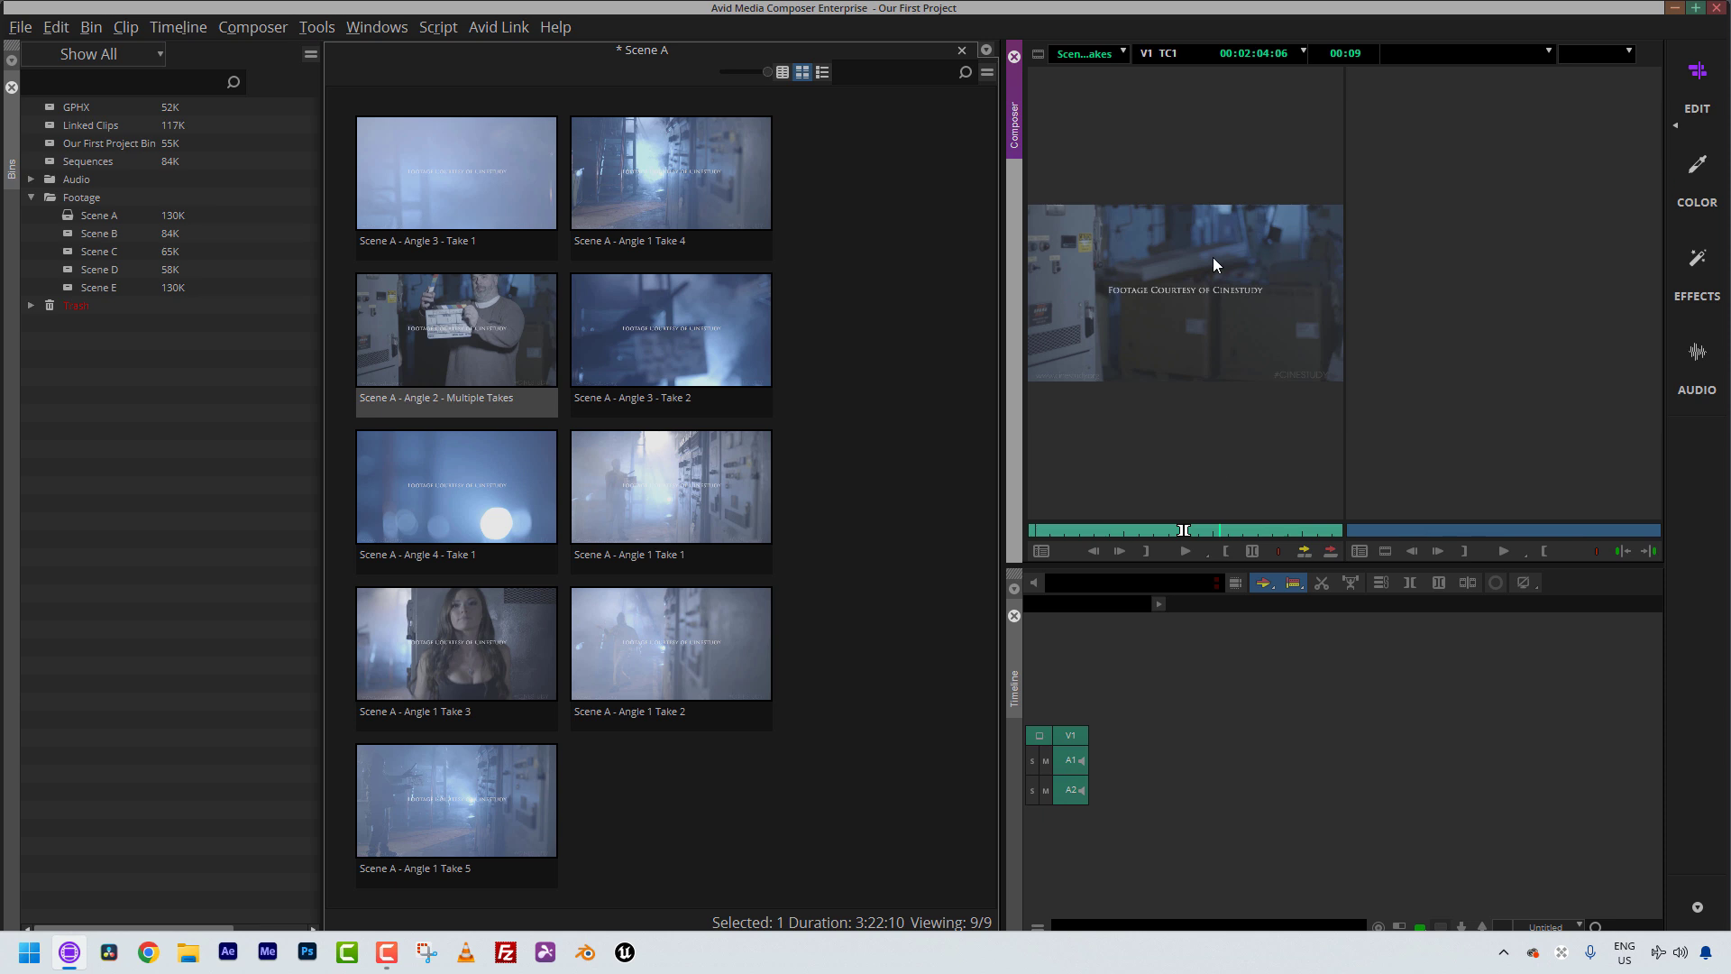
{"action": "key", "text": "Home"}
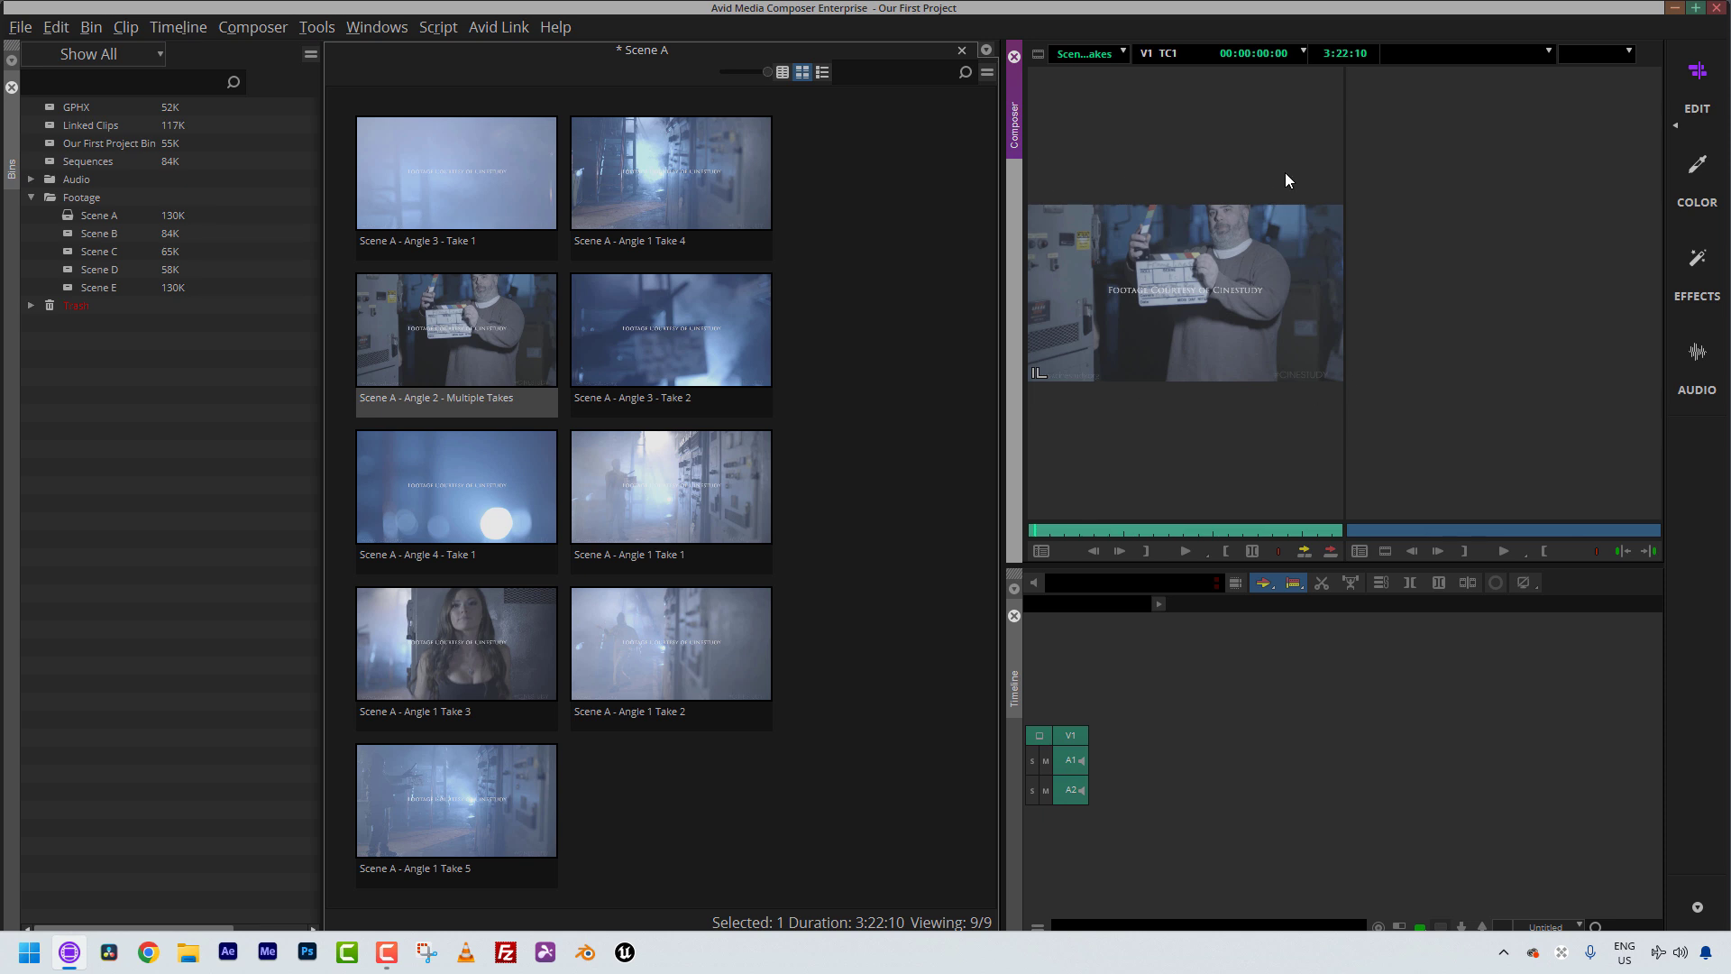
{"action": "left_click_drag", "start_coordinate": [1085, 531], "coordinate": [905, 532]}
Step: Play Scene A - Angle 2 - Multiple Takes directly in its bin thumbnail and leave the thumbnail on a later frame
{"action": "left_click", "coordinate": [838, 406]}
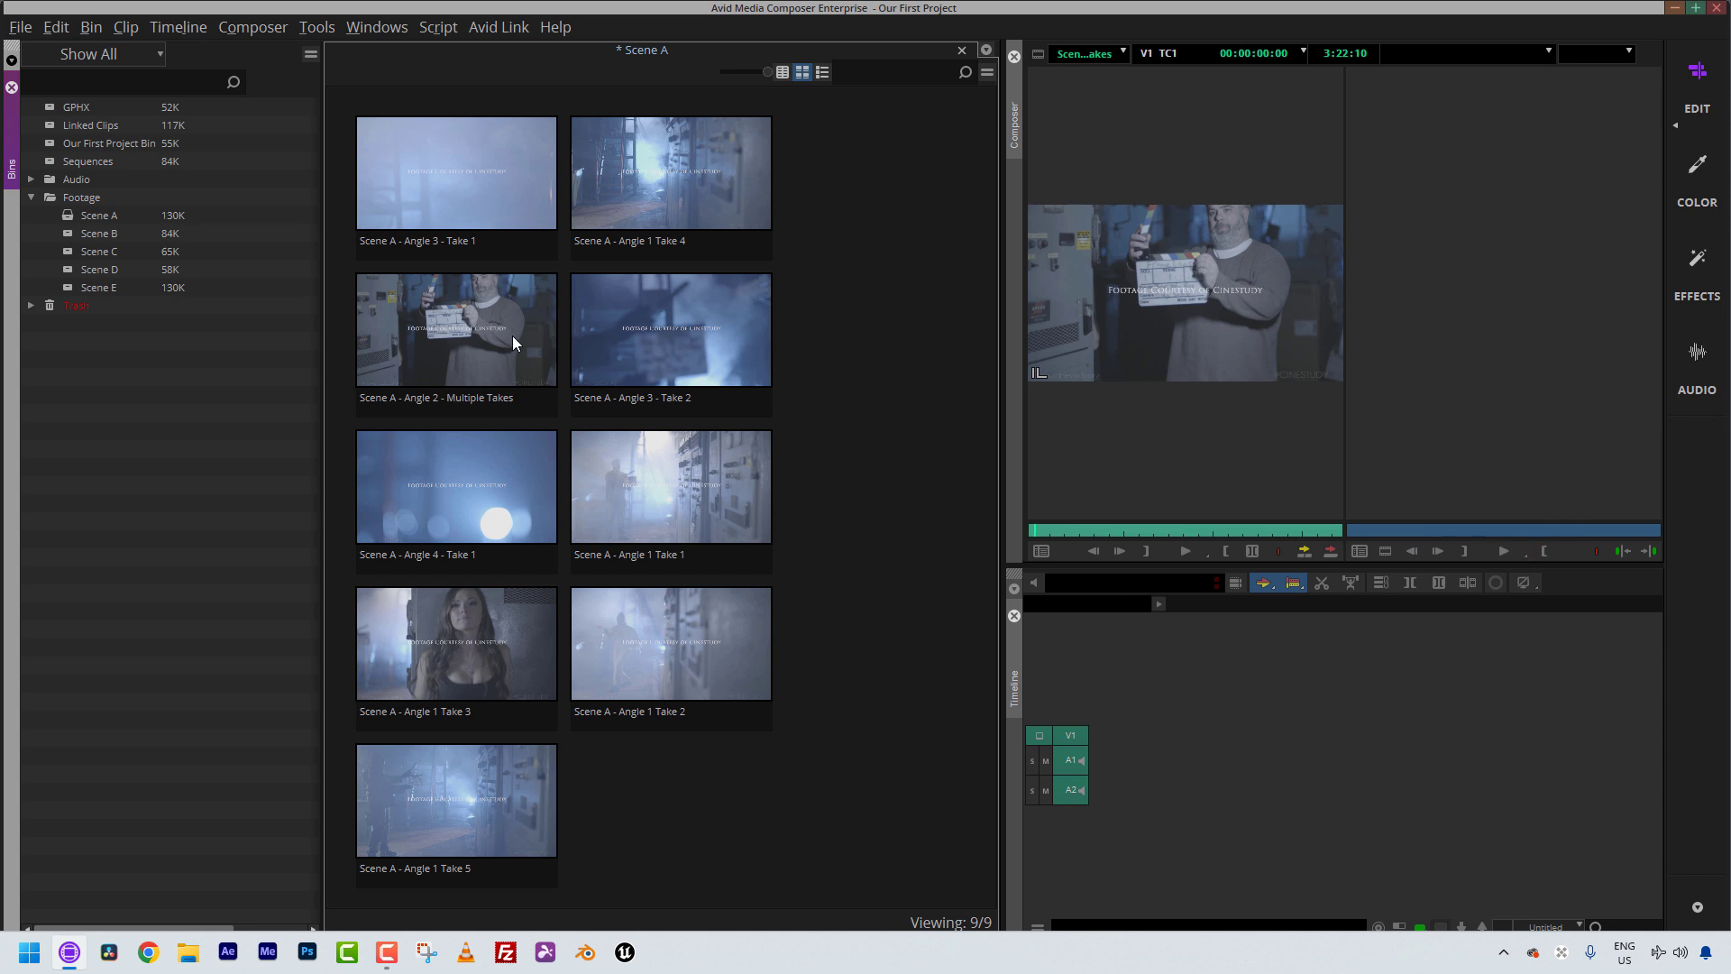
{"action": "left_click", "coordinate": [450, 314]}
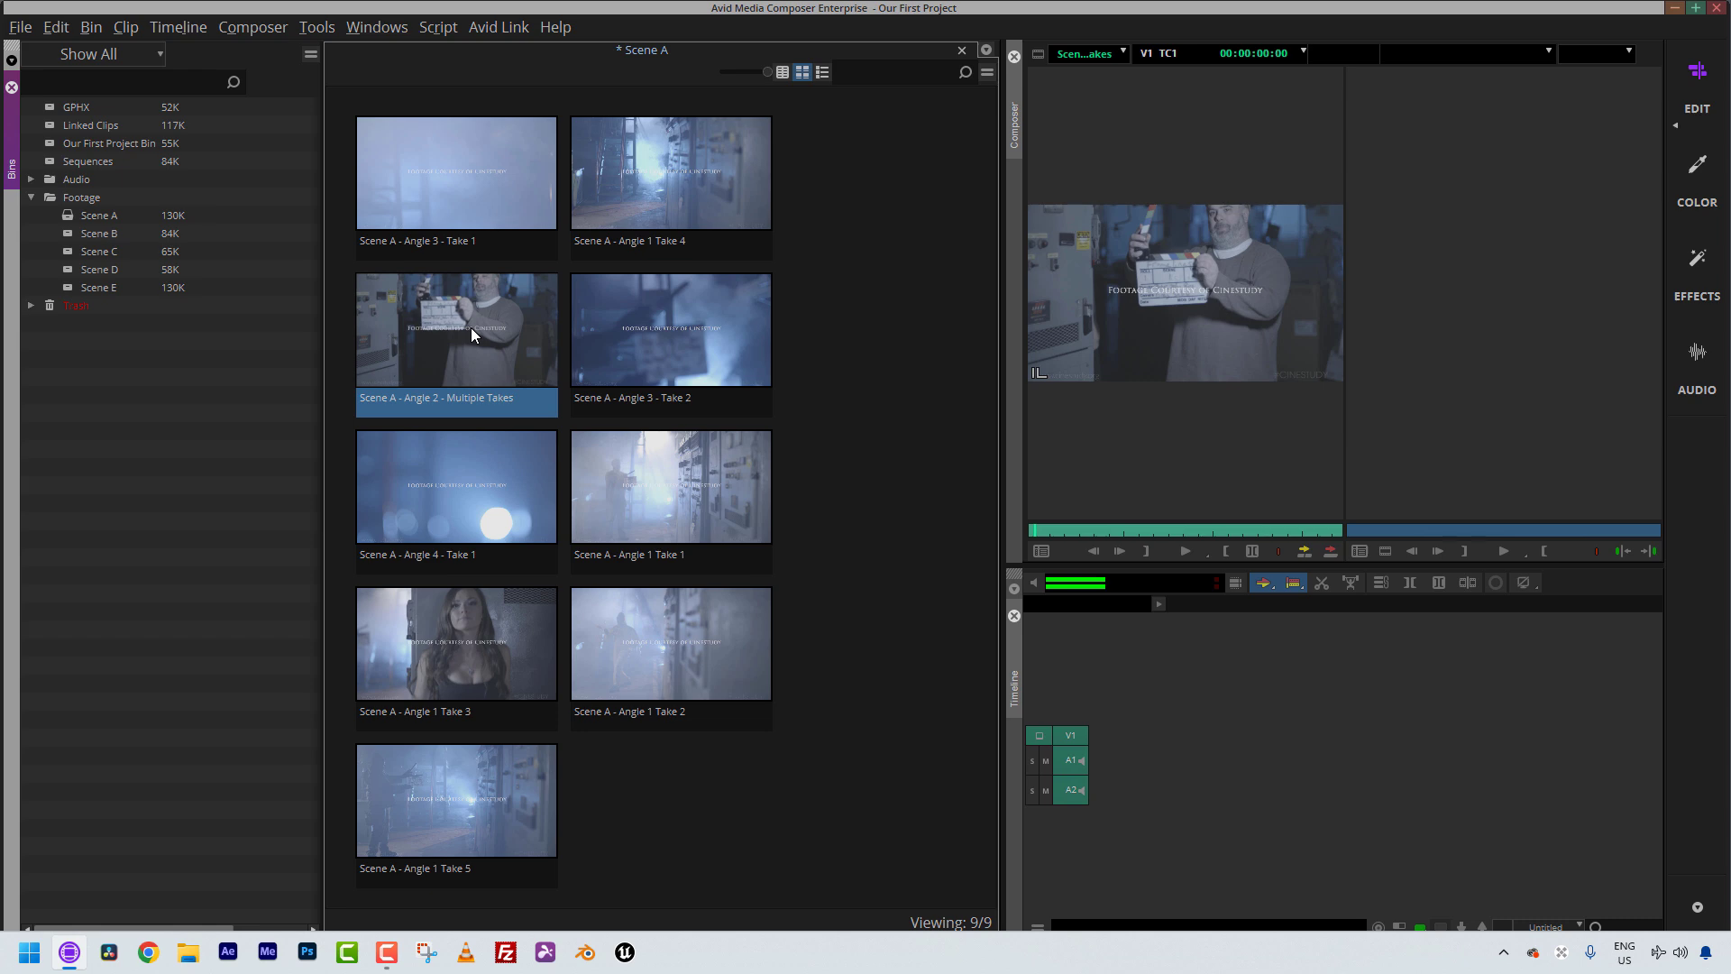
{"action": "mouse_move", "coordinate": [475, 335]}
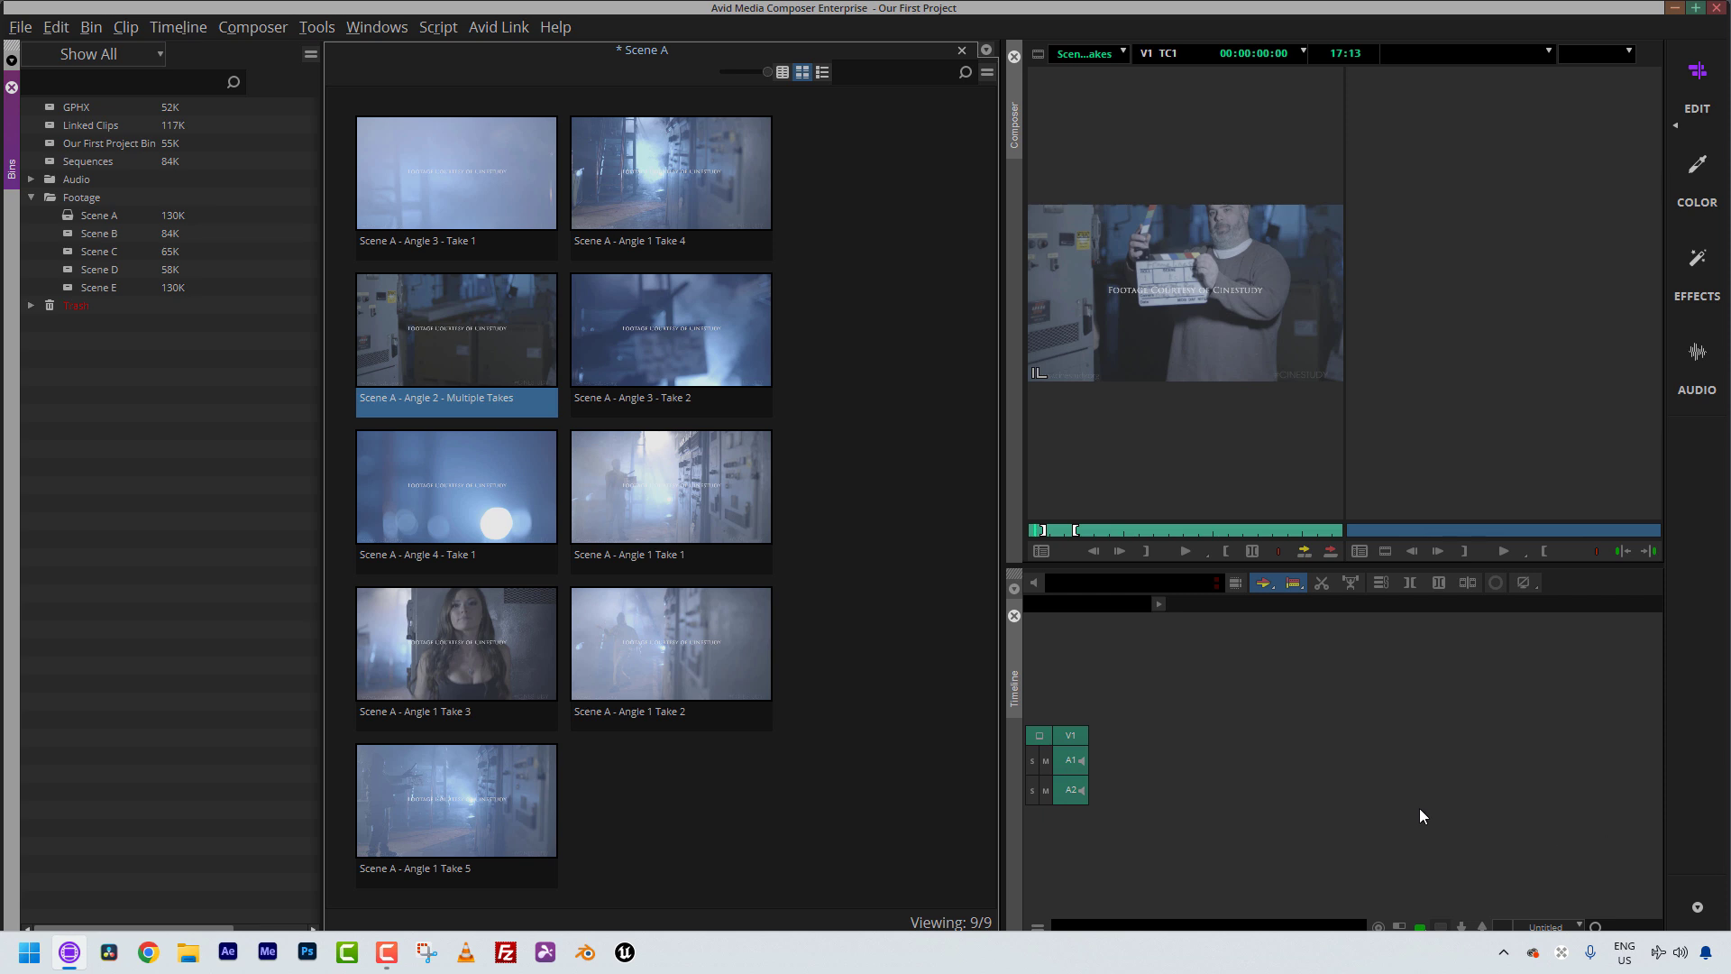
Step: Compare the Script and Frame views of the Scene A bin, and end in Text view with no clip selected
{"action": "left_click", "coordinate": [824, 74]}
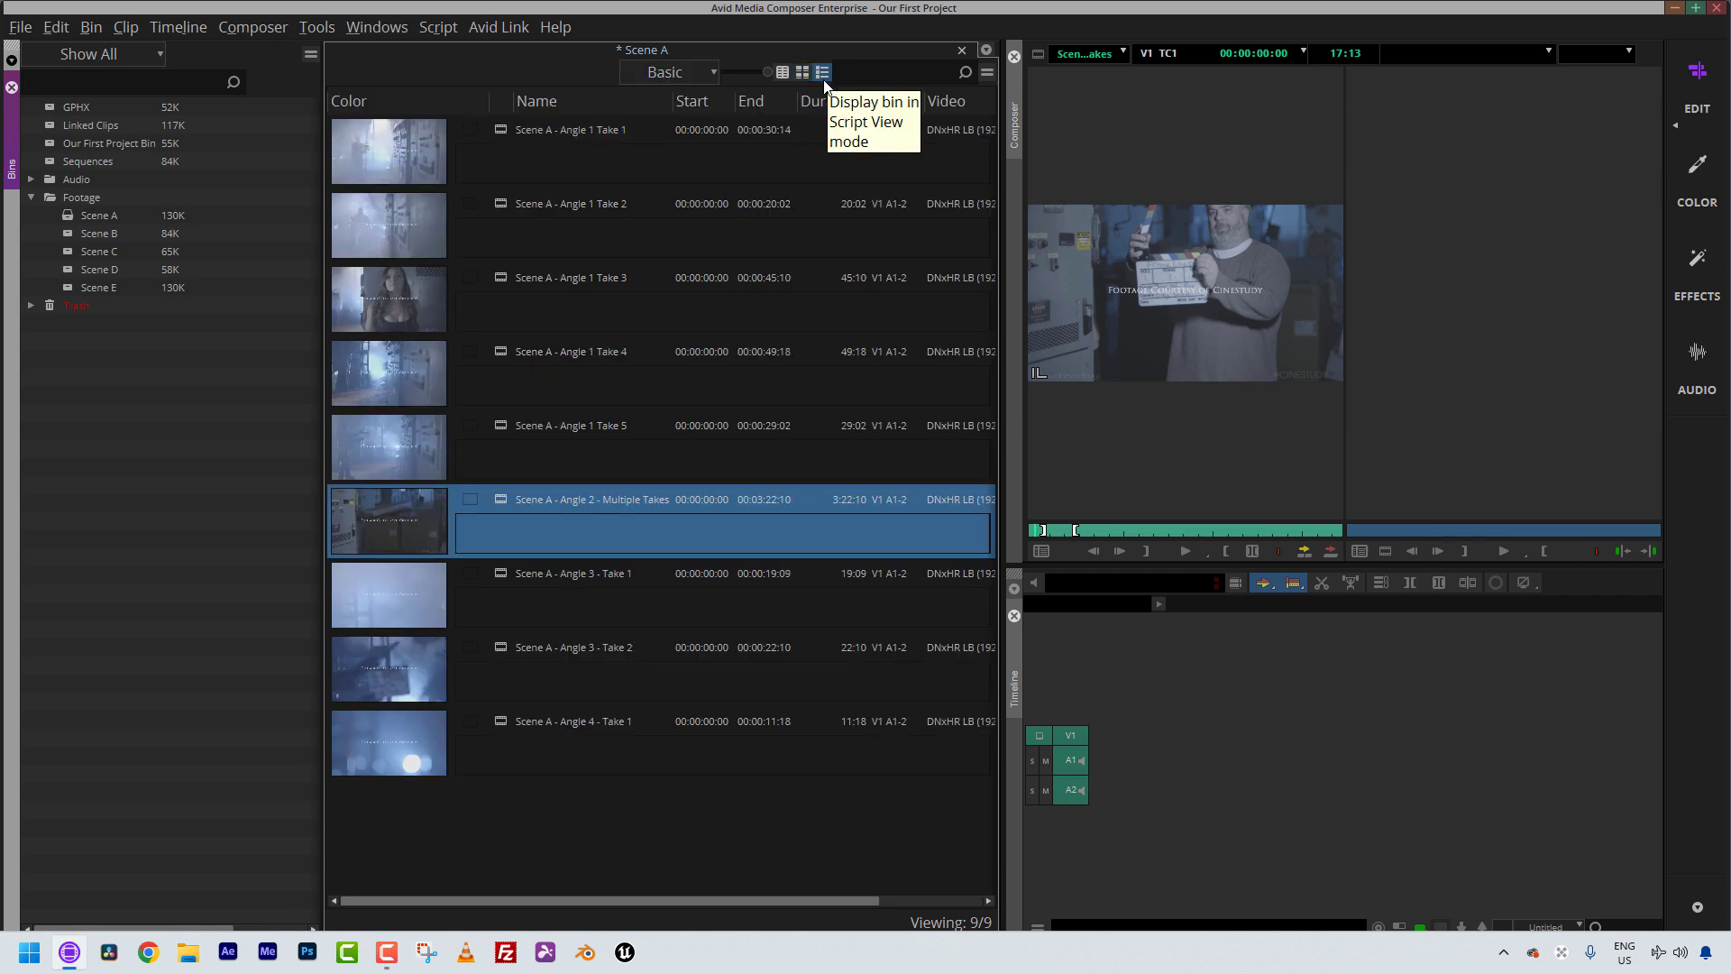
{"action": "left_click", "coordinate": [800, 72]}
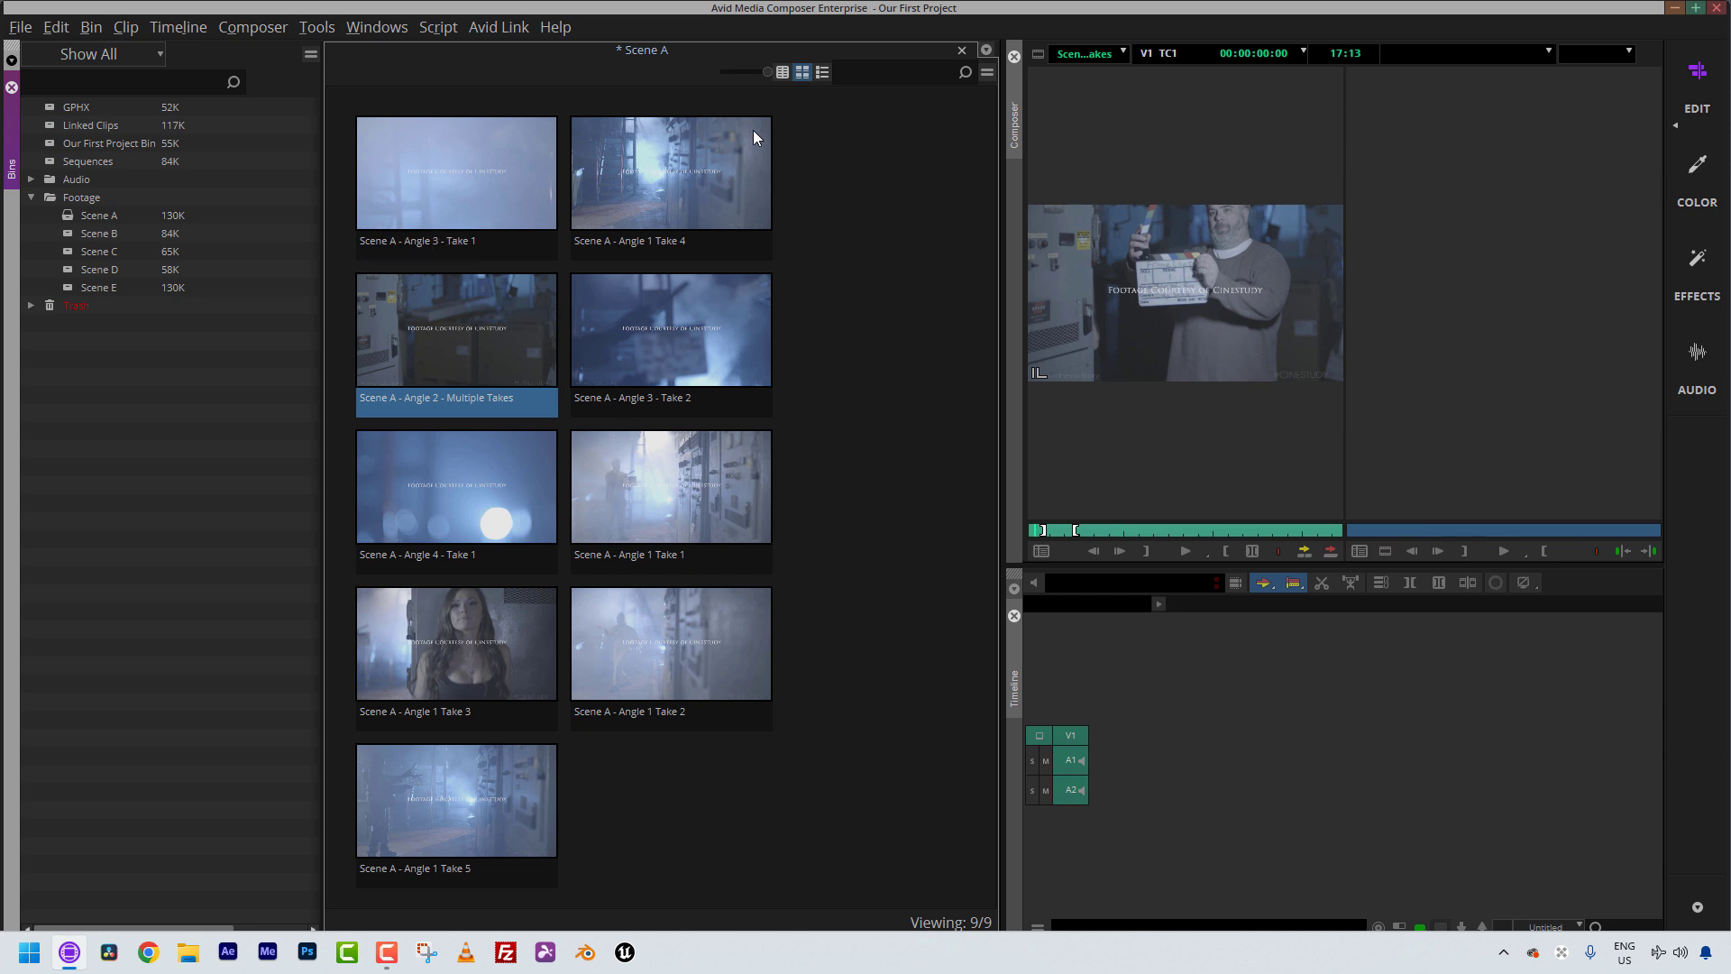
{"action": "left_click", "coordinate": [826, 78]}
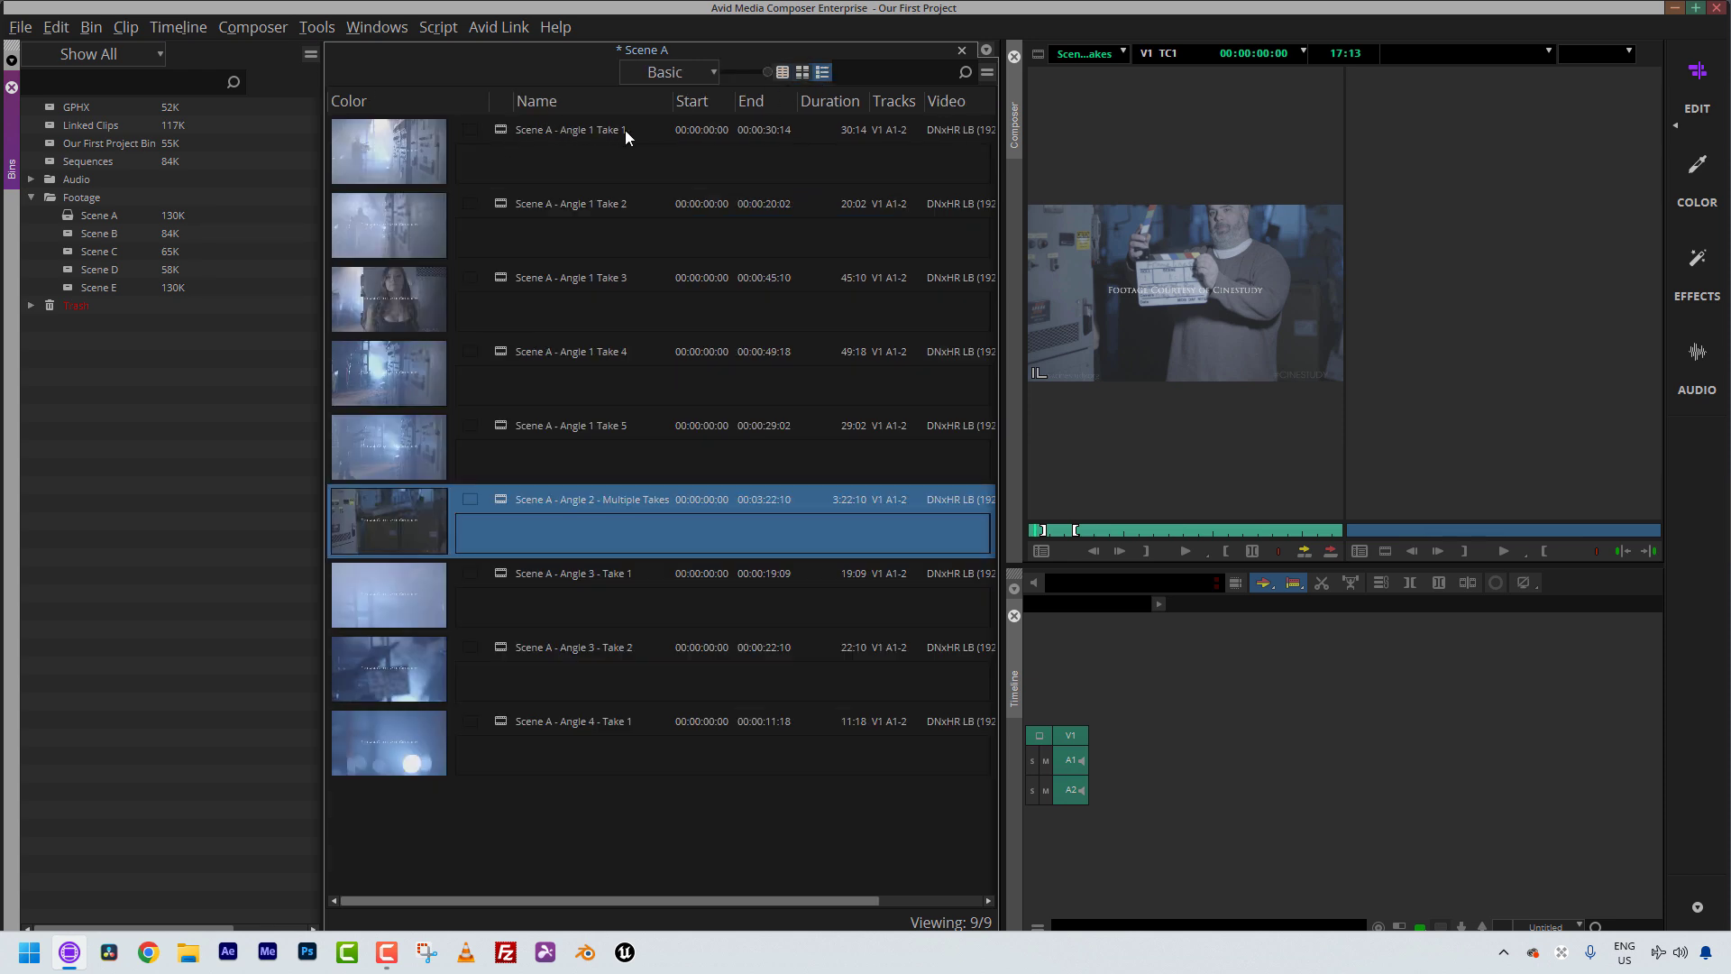
{"action": "left_click", "coordinate": [786, 72]}
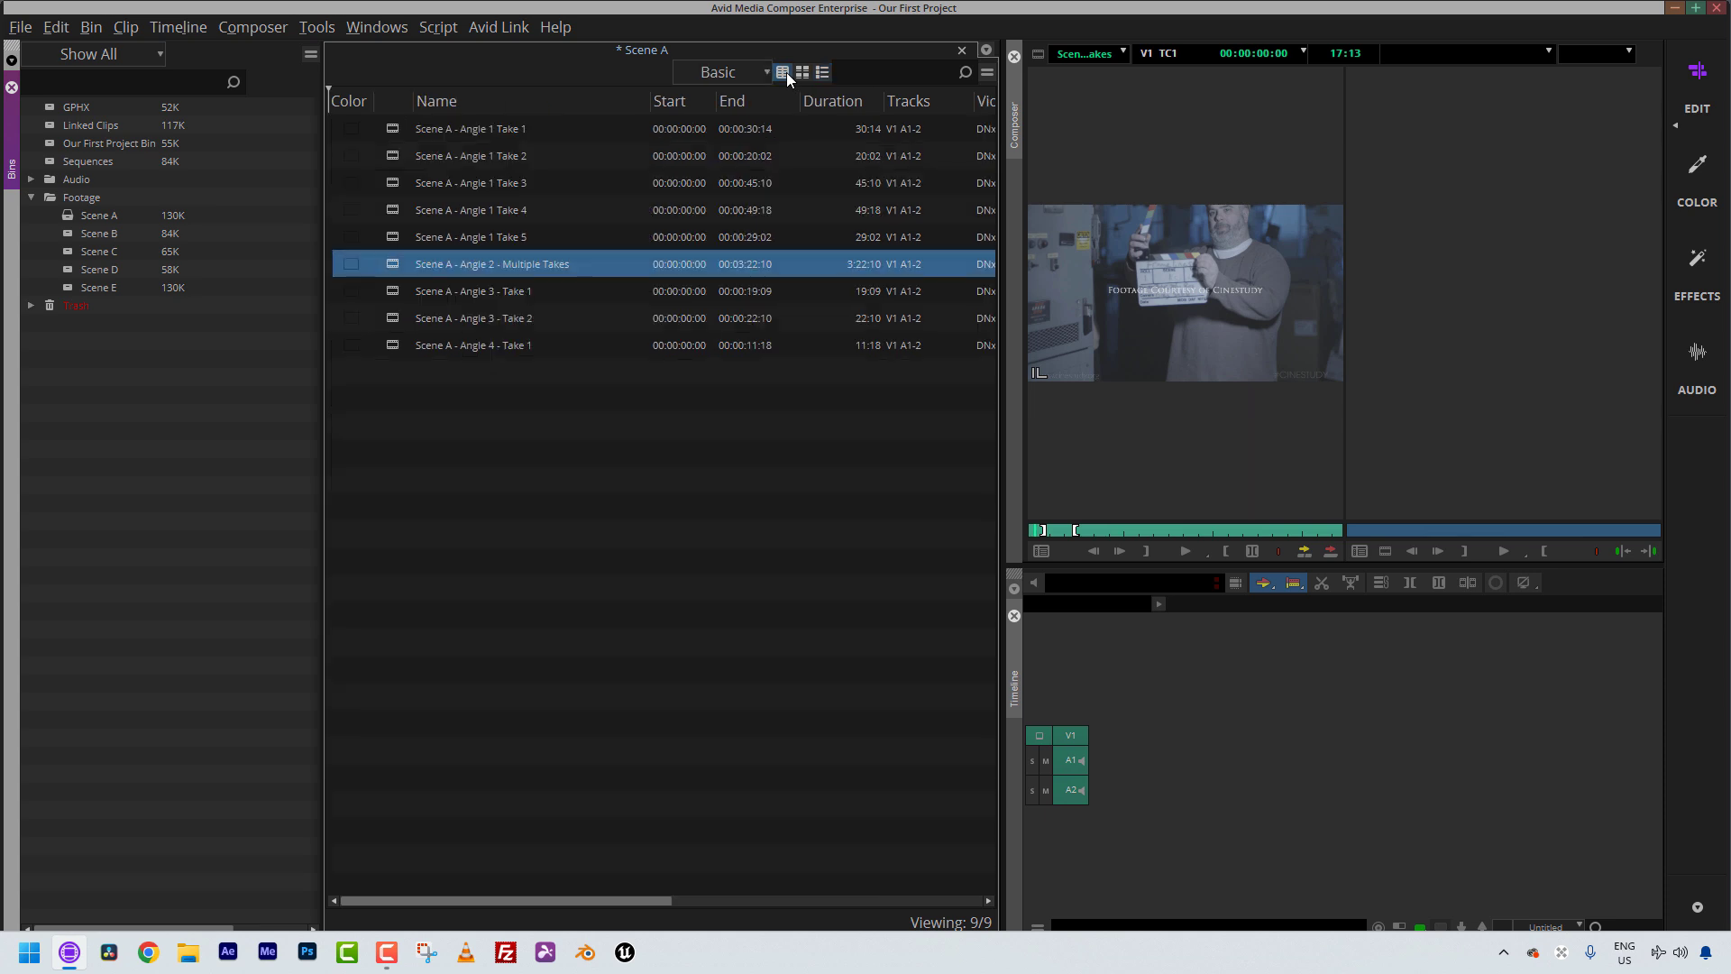
{"action": "left_click", "coordinate": [534, 485]}
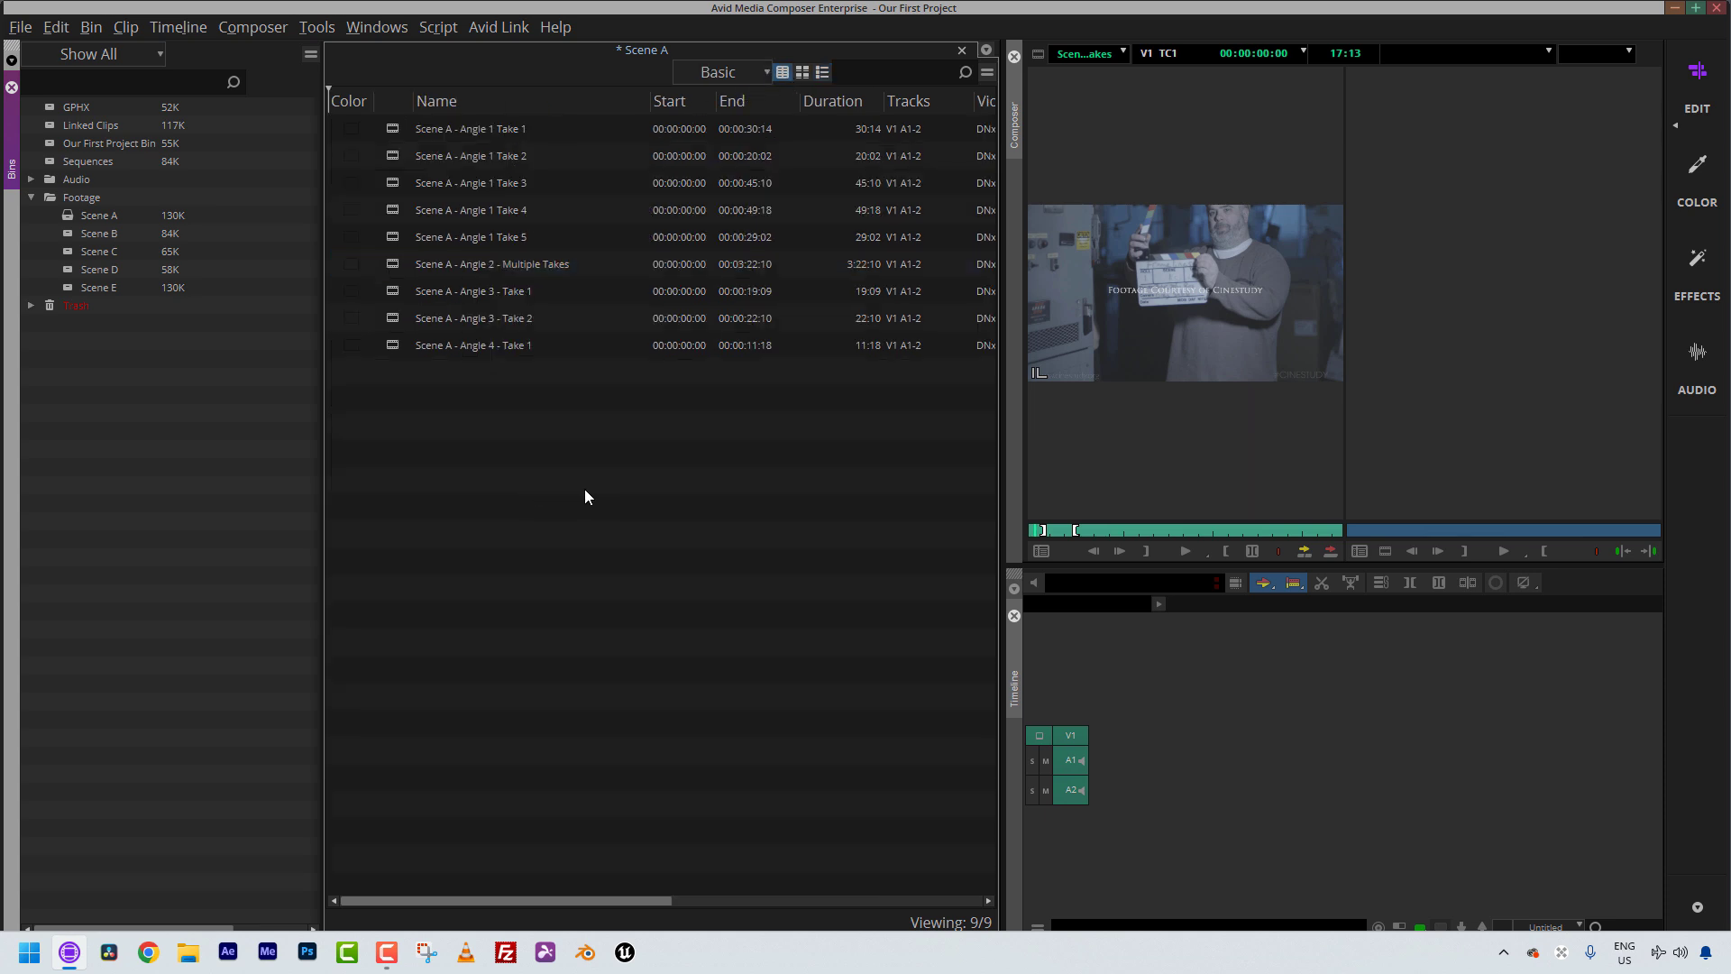
Step: Select the Name column in Text view and try to move the Angle 2 - Multiple Takes and Angle 3 - Take 2 clips upward
{"action": "left_click", "coordinate": [449, 103]}
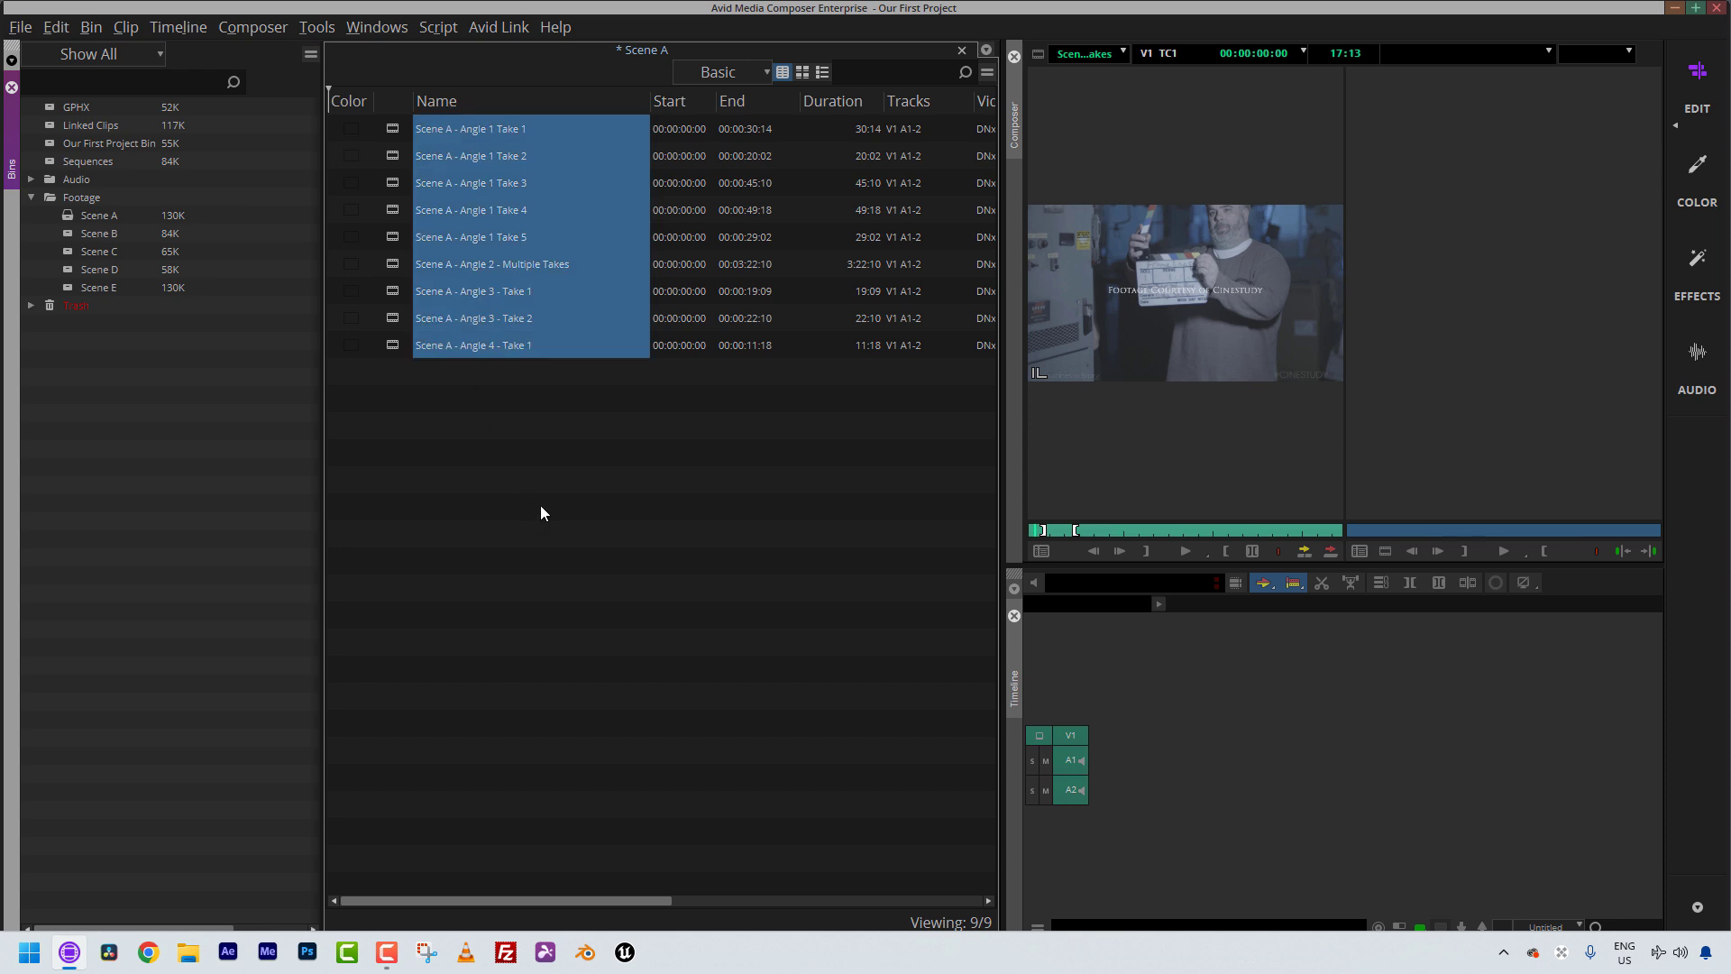
{"action": "left_click_drag", "start_coordinate": [408, 262], "coordinate": [402, 191]}
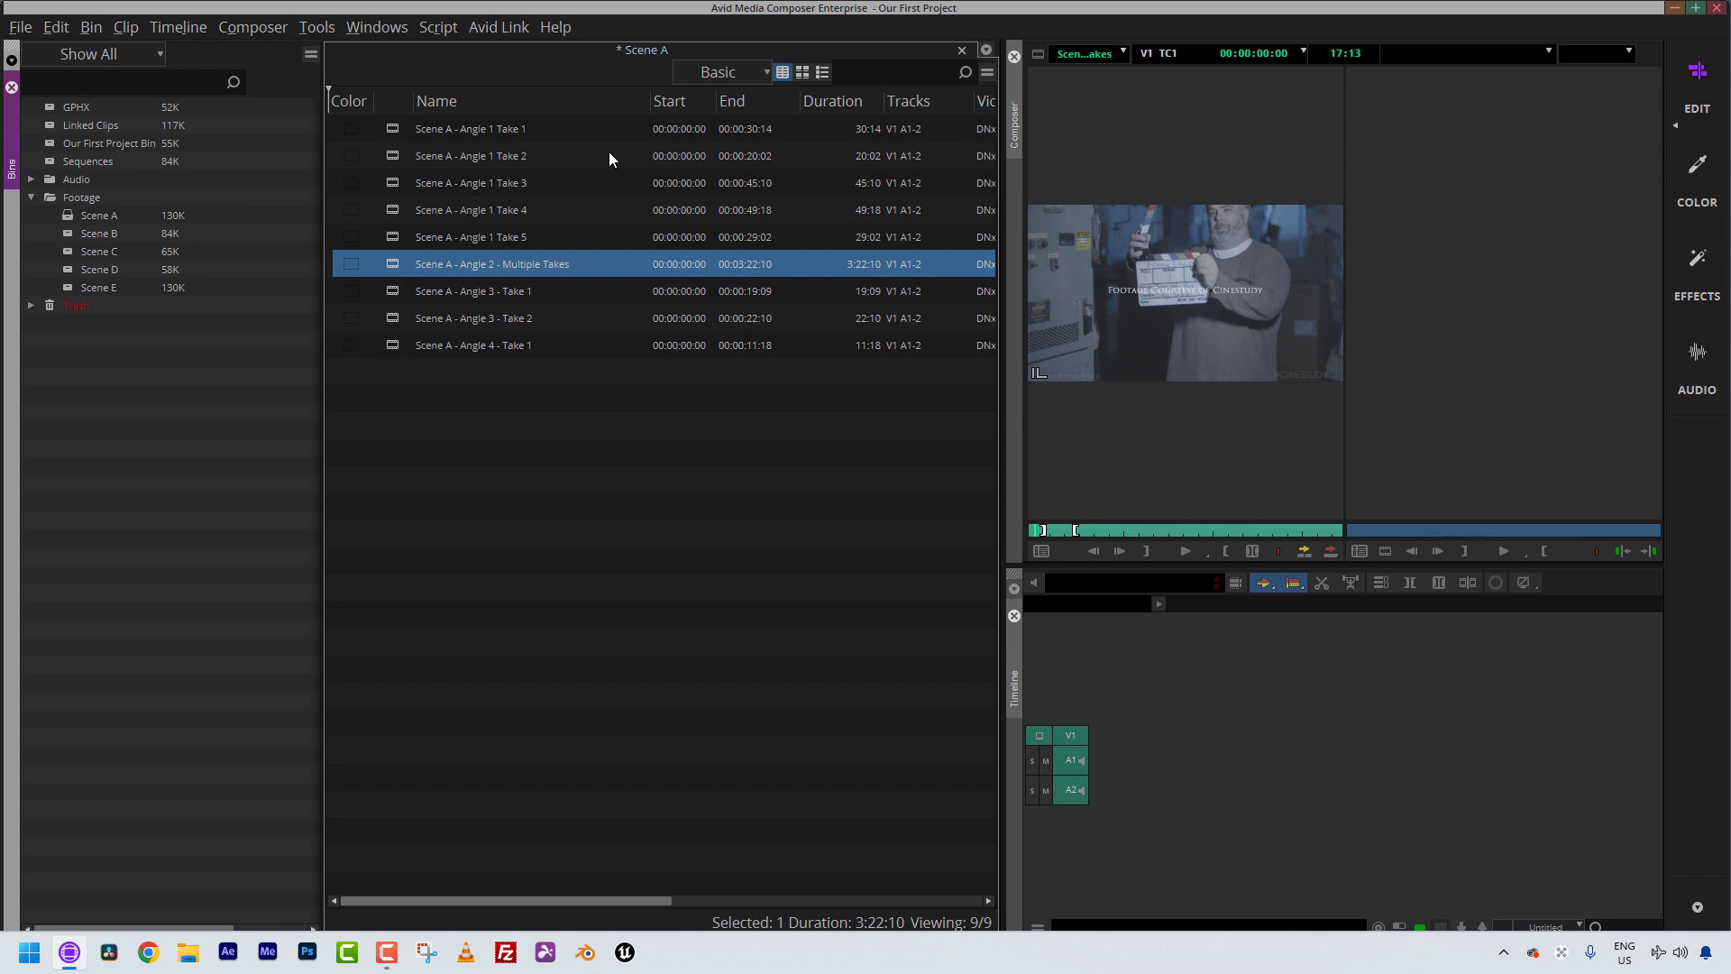
{"action": "left_click_drag", "start_coordinate": [417, 332], "coordinate": [392, 297]}
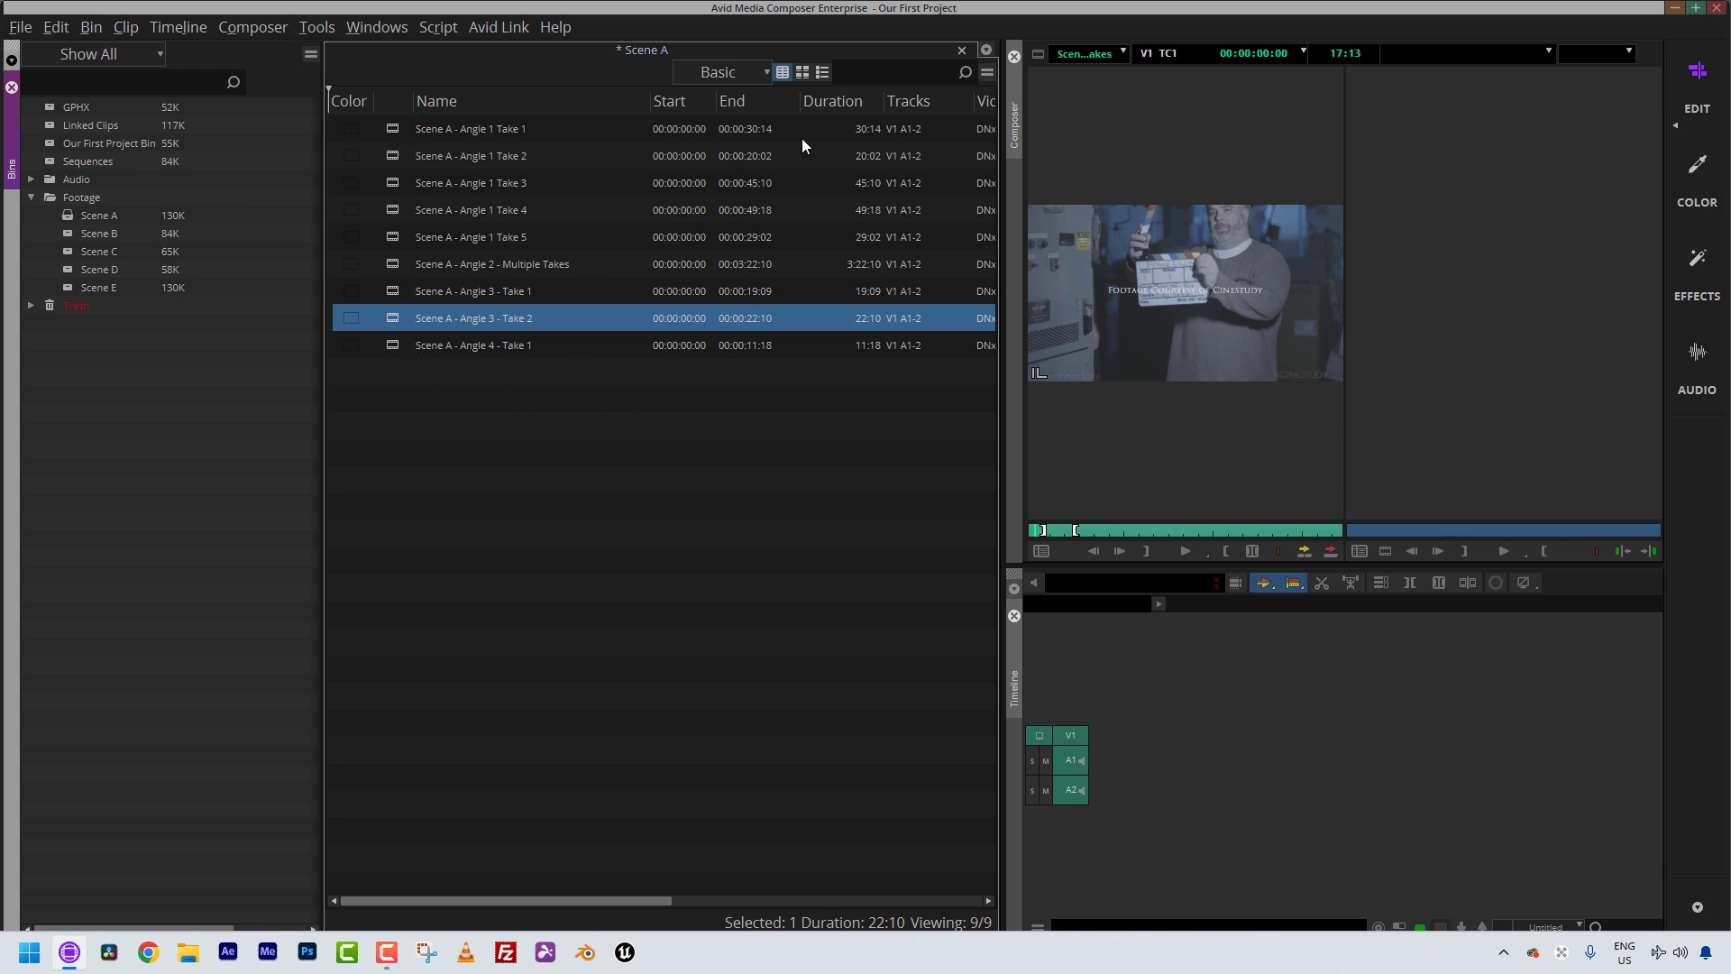
Step: In Script view, move Scene A - Angle 3 - Take 2 to the first row and Angle 4 - Take 1 directly below it
{"action": "left_click", "coordinate": [824, 72]}
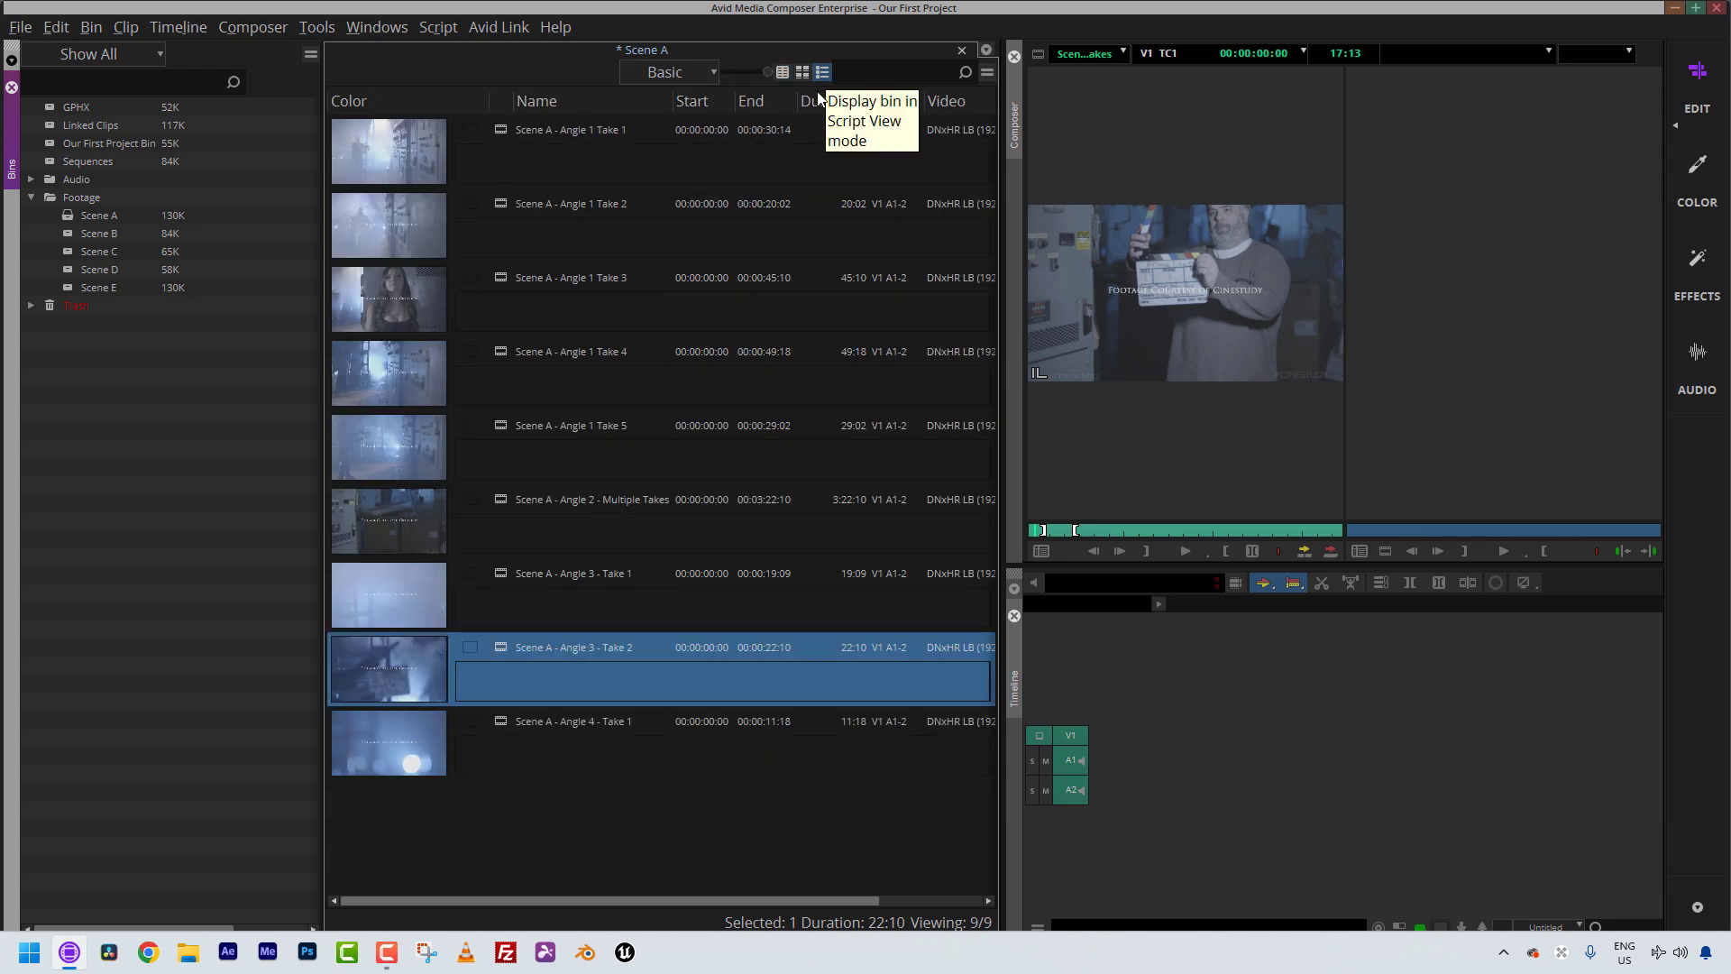
{"action": "left_click", "coordinate": [594, 838]}
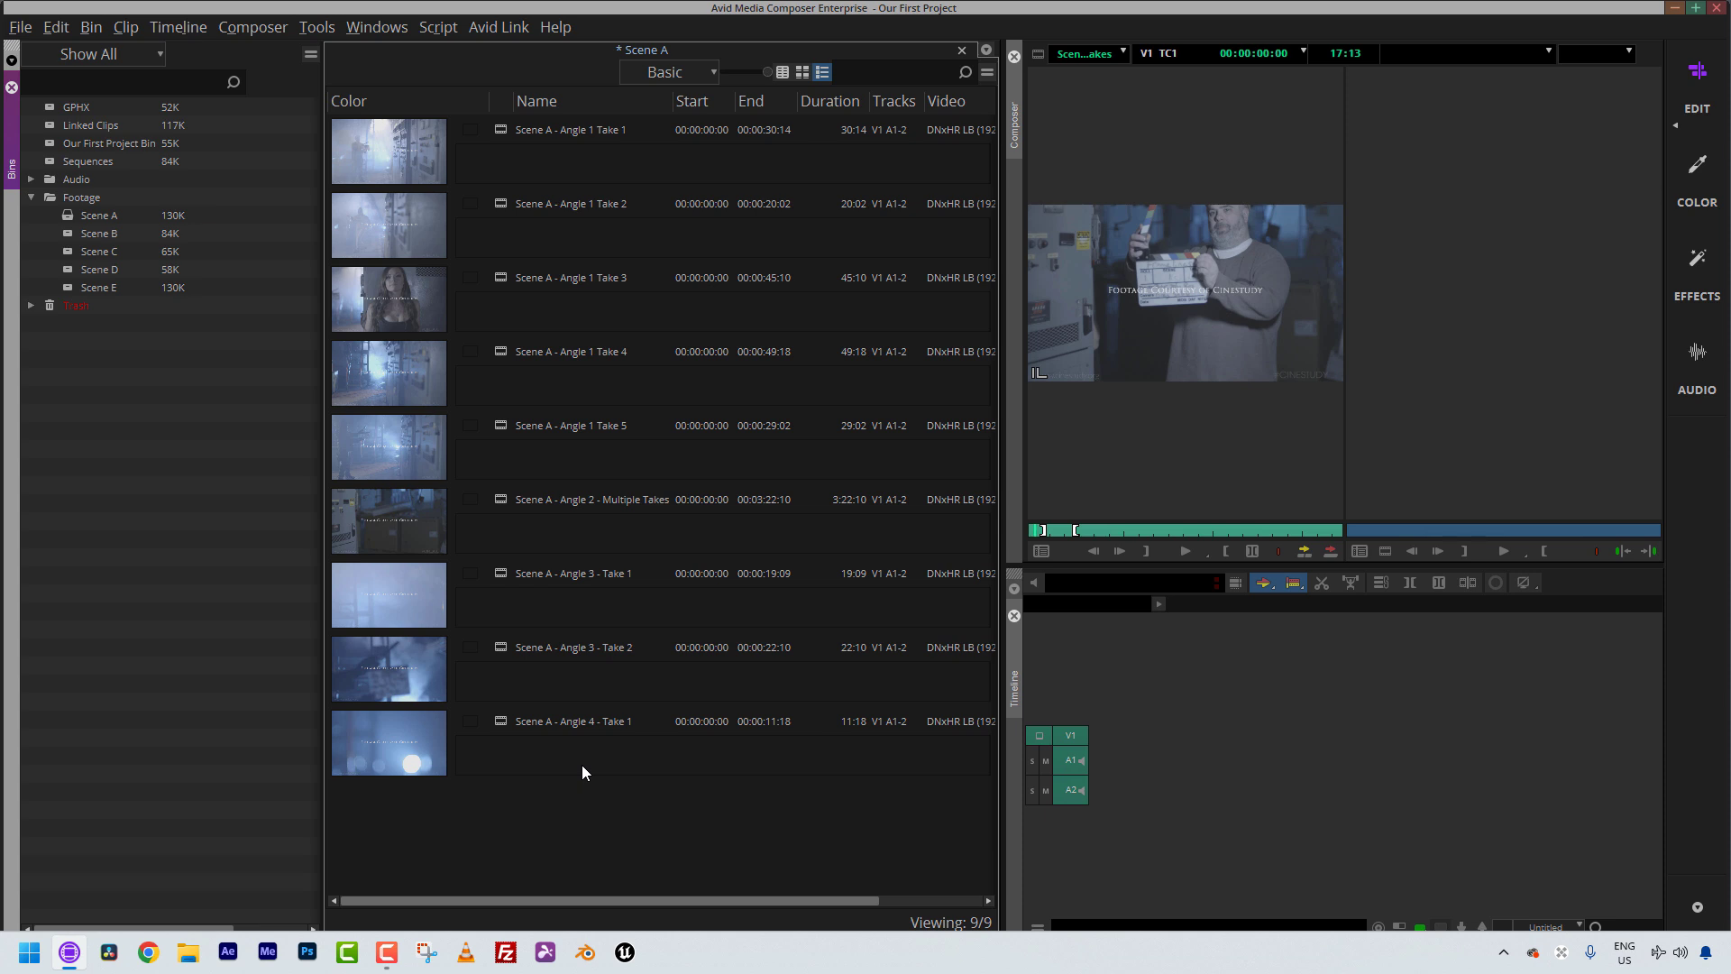
{"action": "left_click", "coordinate": [383, 699]}
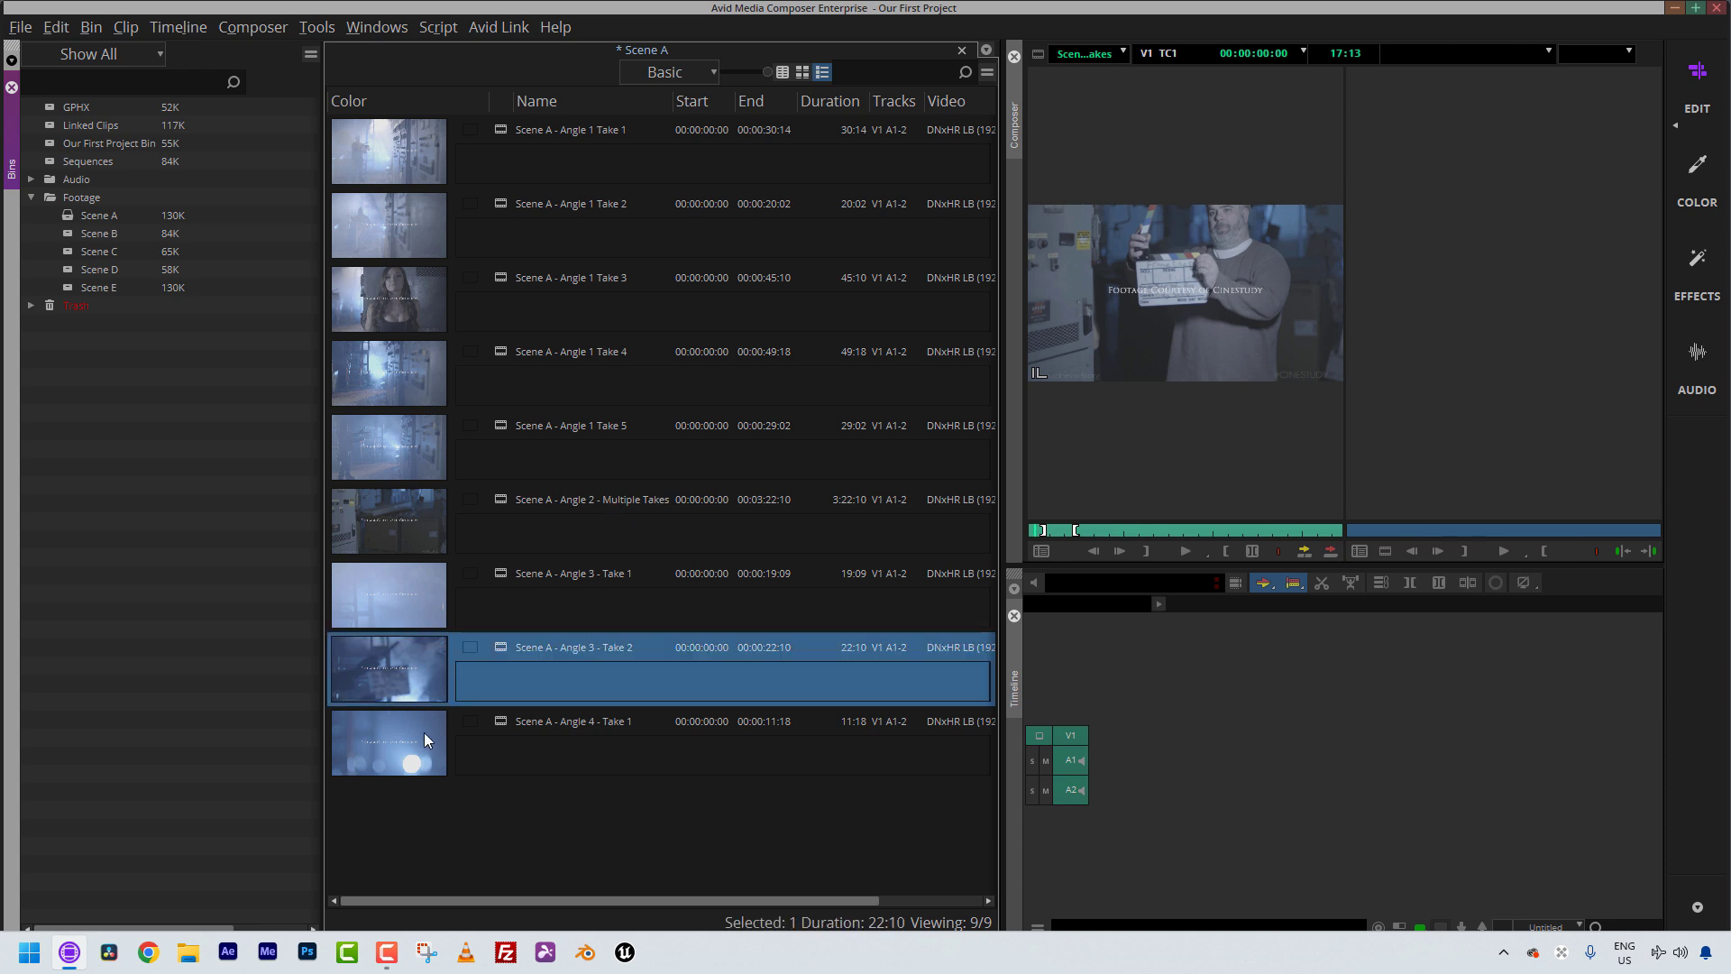
{"action": "left_click_drag", "start_coordinate": [403, 680], "coordinate": [372, 139]}
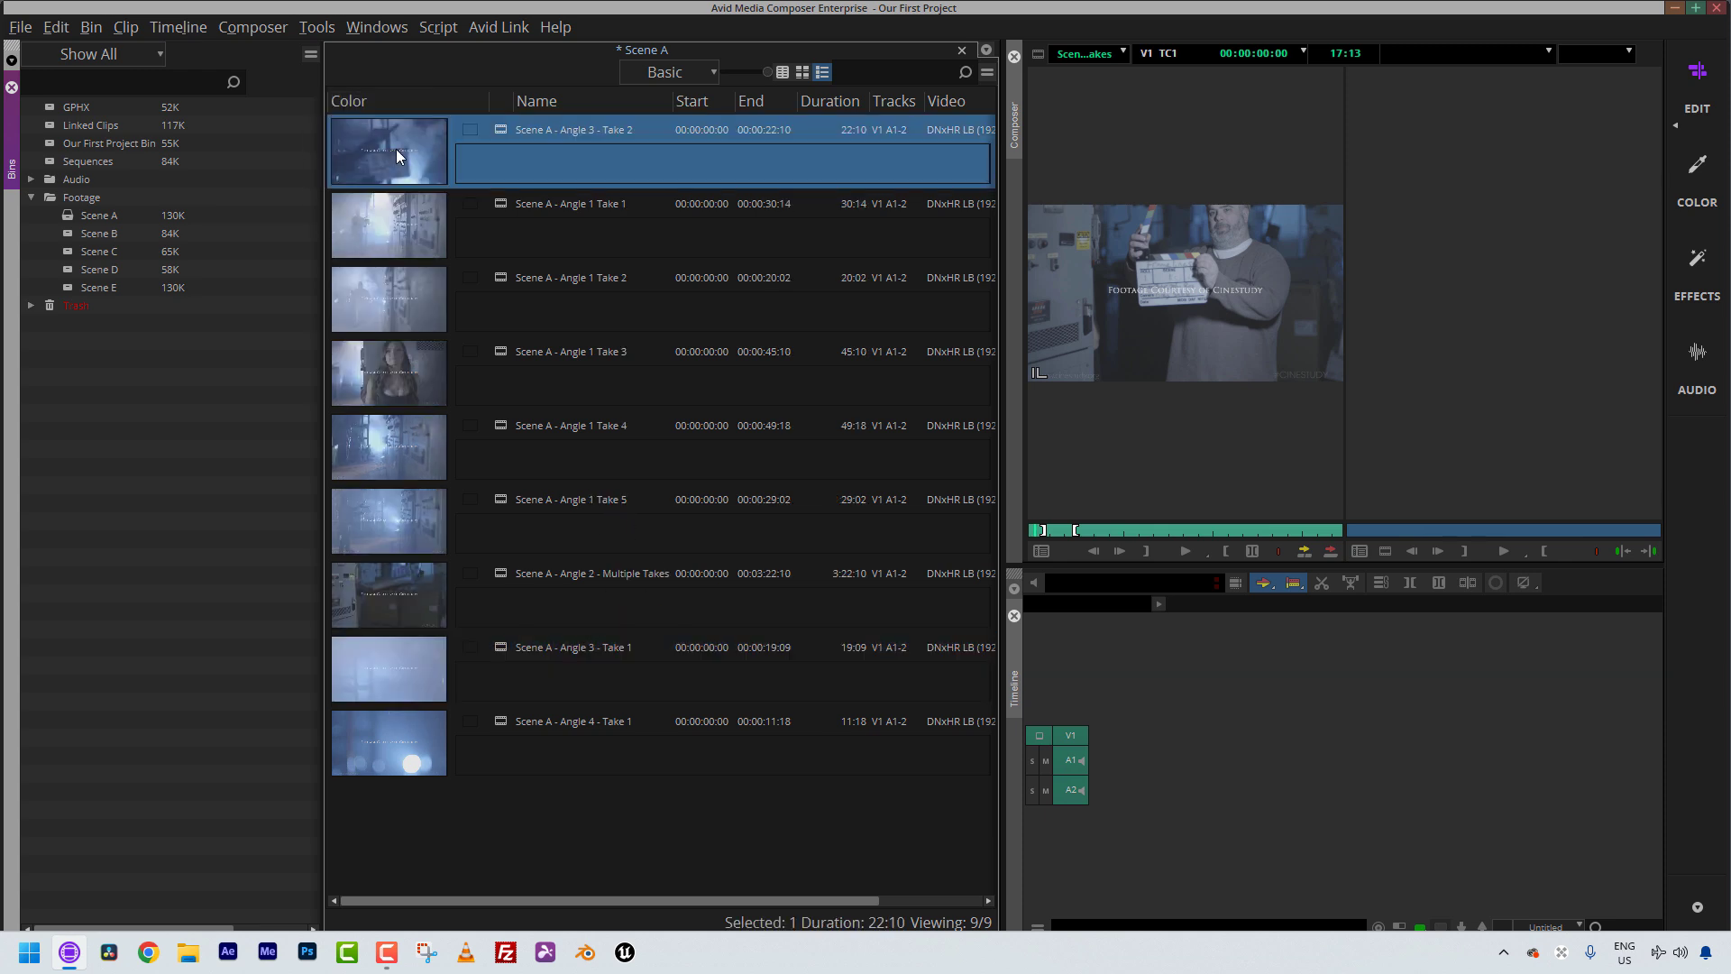
{"action": "left_click_drag", "start_coordinate": [388, 745], "coordinate": [398, 221]}
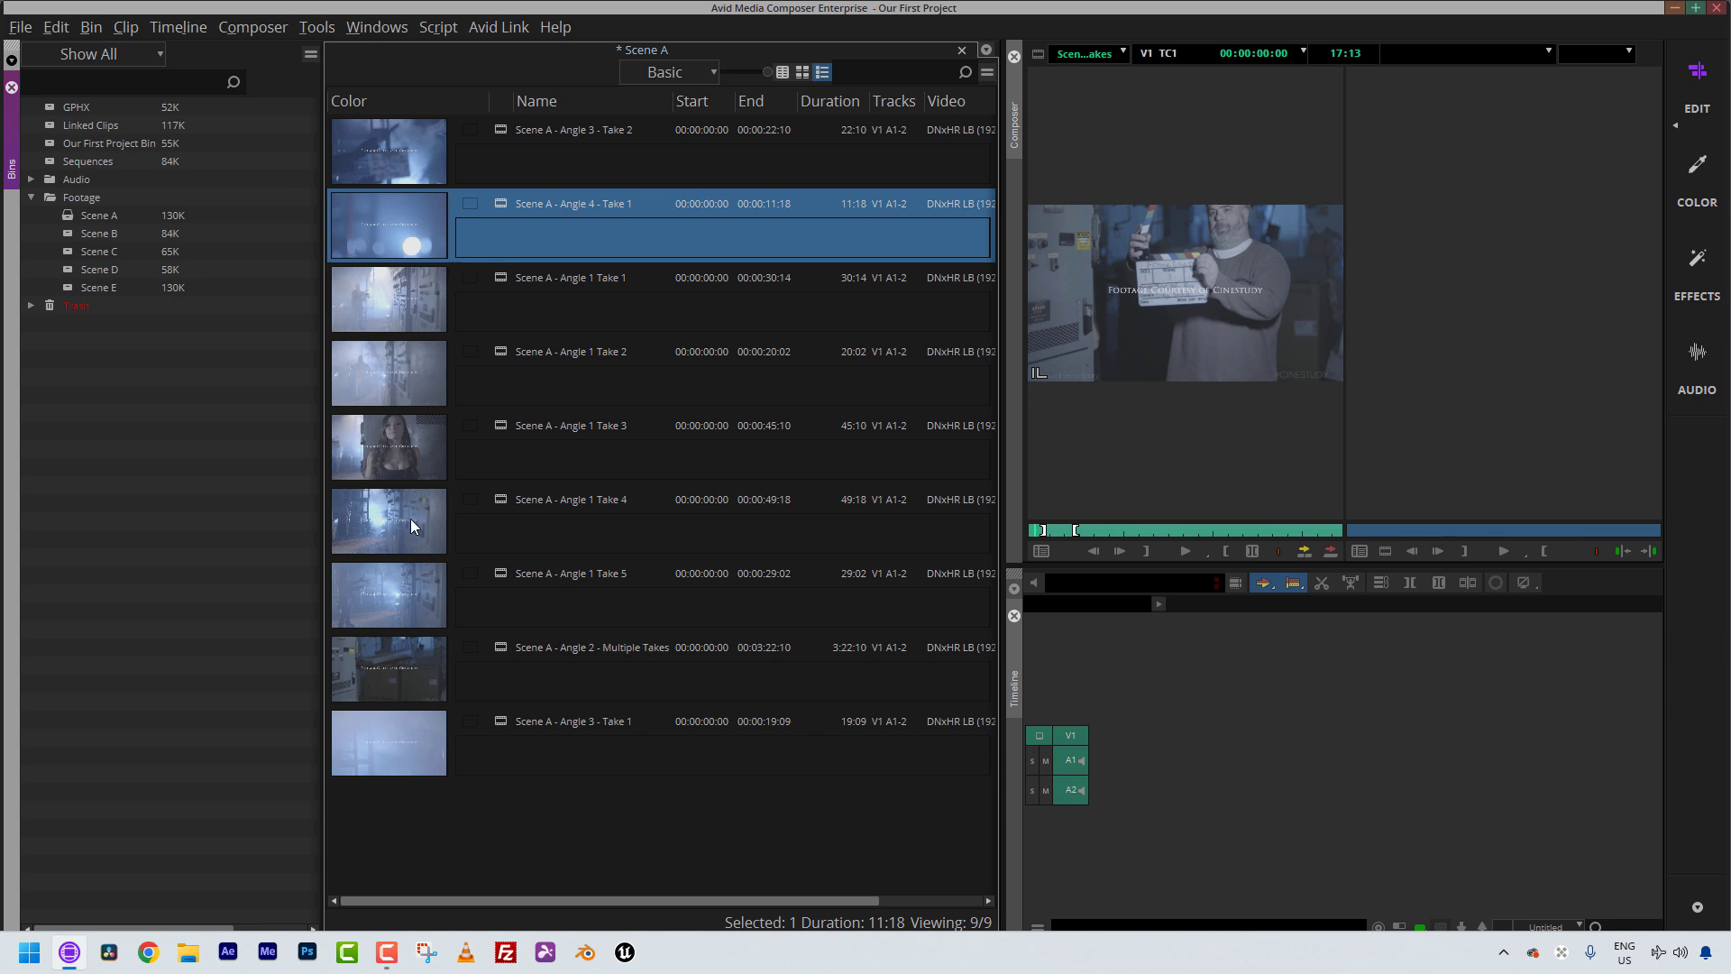
Step: Reorder the remaining clips as Angle 1 Take 3, Angle 1 Take 5, Angle 2, Angle 1 Take 4, Take 2, Take 1, and Angle 3 - Take 1
{"action": "left_click_drag", "start_coordinate": [401, 446], "coordinate": [393, 270]}
{"action": "left_click_drag", "start_coordinate": [390, 599], "coordinate": [393, 357]}
{"action": "left_click_drag", "start_coordinate": [391, 647], "coordinate": [383, 431]}
{"action": "mouse_move", "coordinate": [397, 674]}
{"action": "left_mouse_down"}
{"action": "mouse_move", "coordinate": [393, 550]}
{"action": "mouse_move", "coordinate": [384, 683]}
{"action": "left_mouse_up"}
{"action": "left_click_drag", "start_coordinate": [384, 560], "coordinate": [414, 657]}
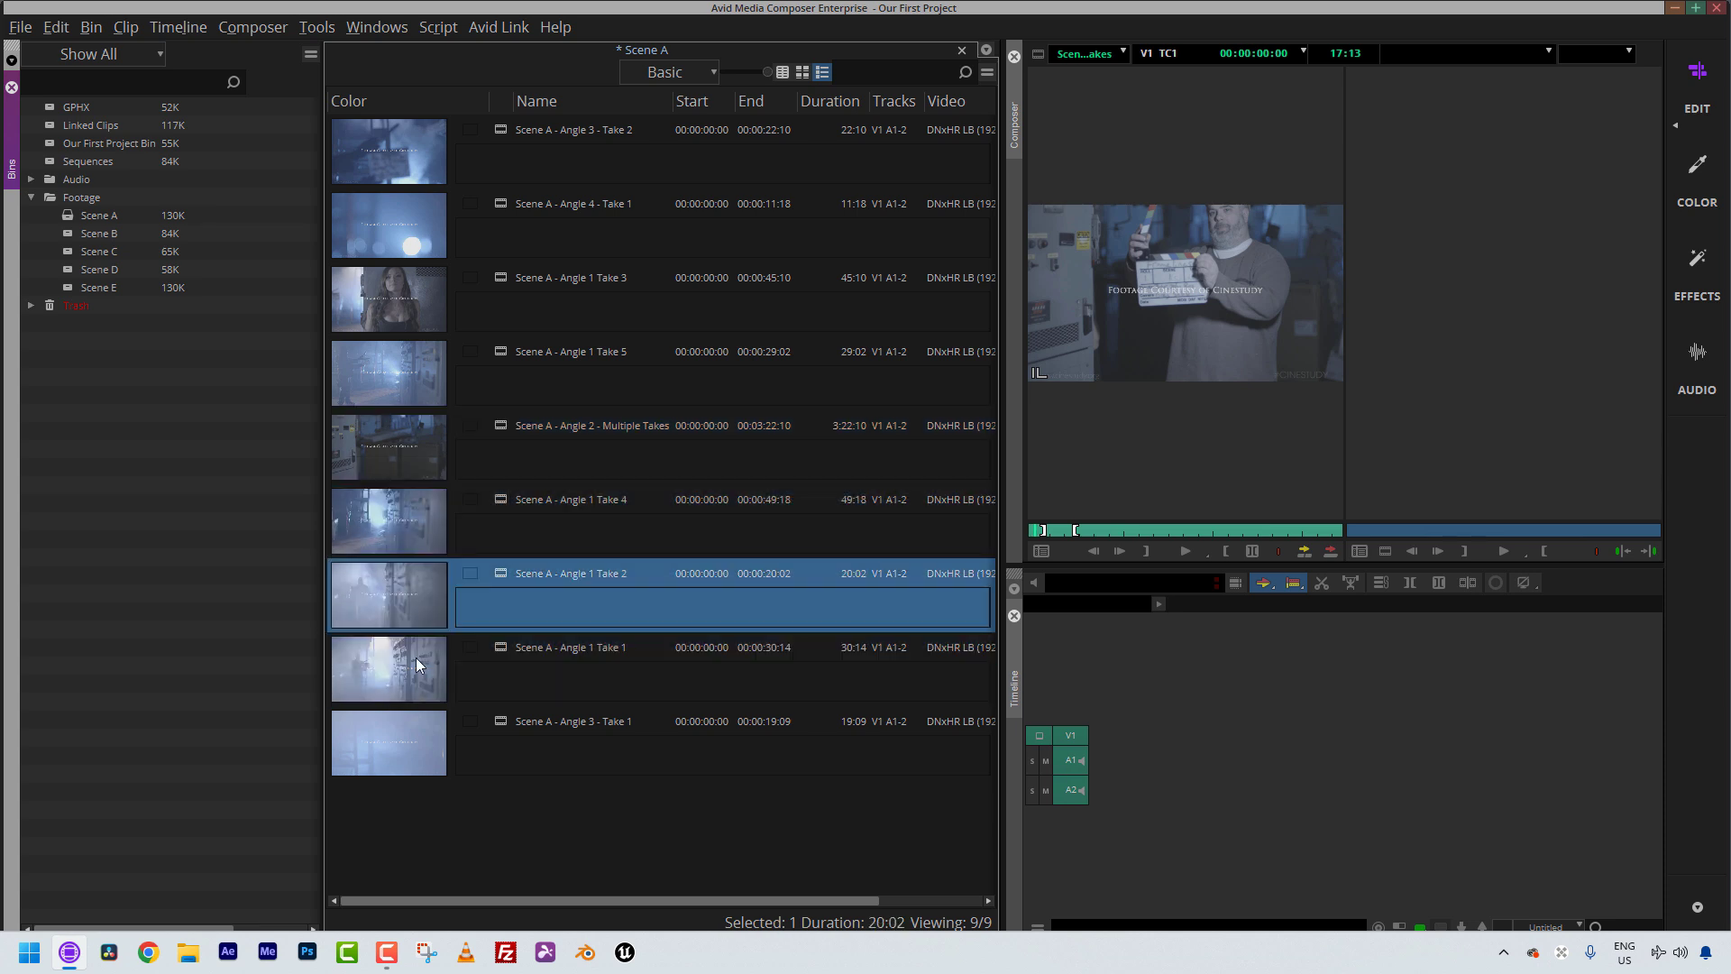
Step: Deselect the clips, check the custom clip order in Text view, and return to Script view
{"action": "left_click", "coordinate": [626, 861]}
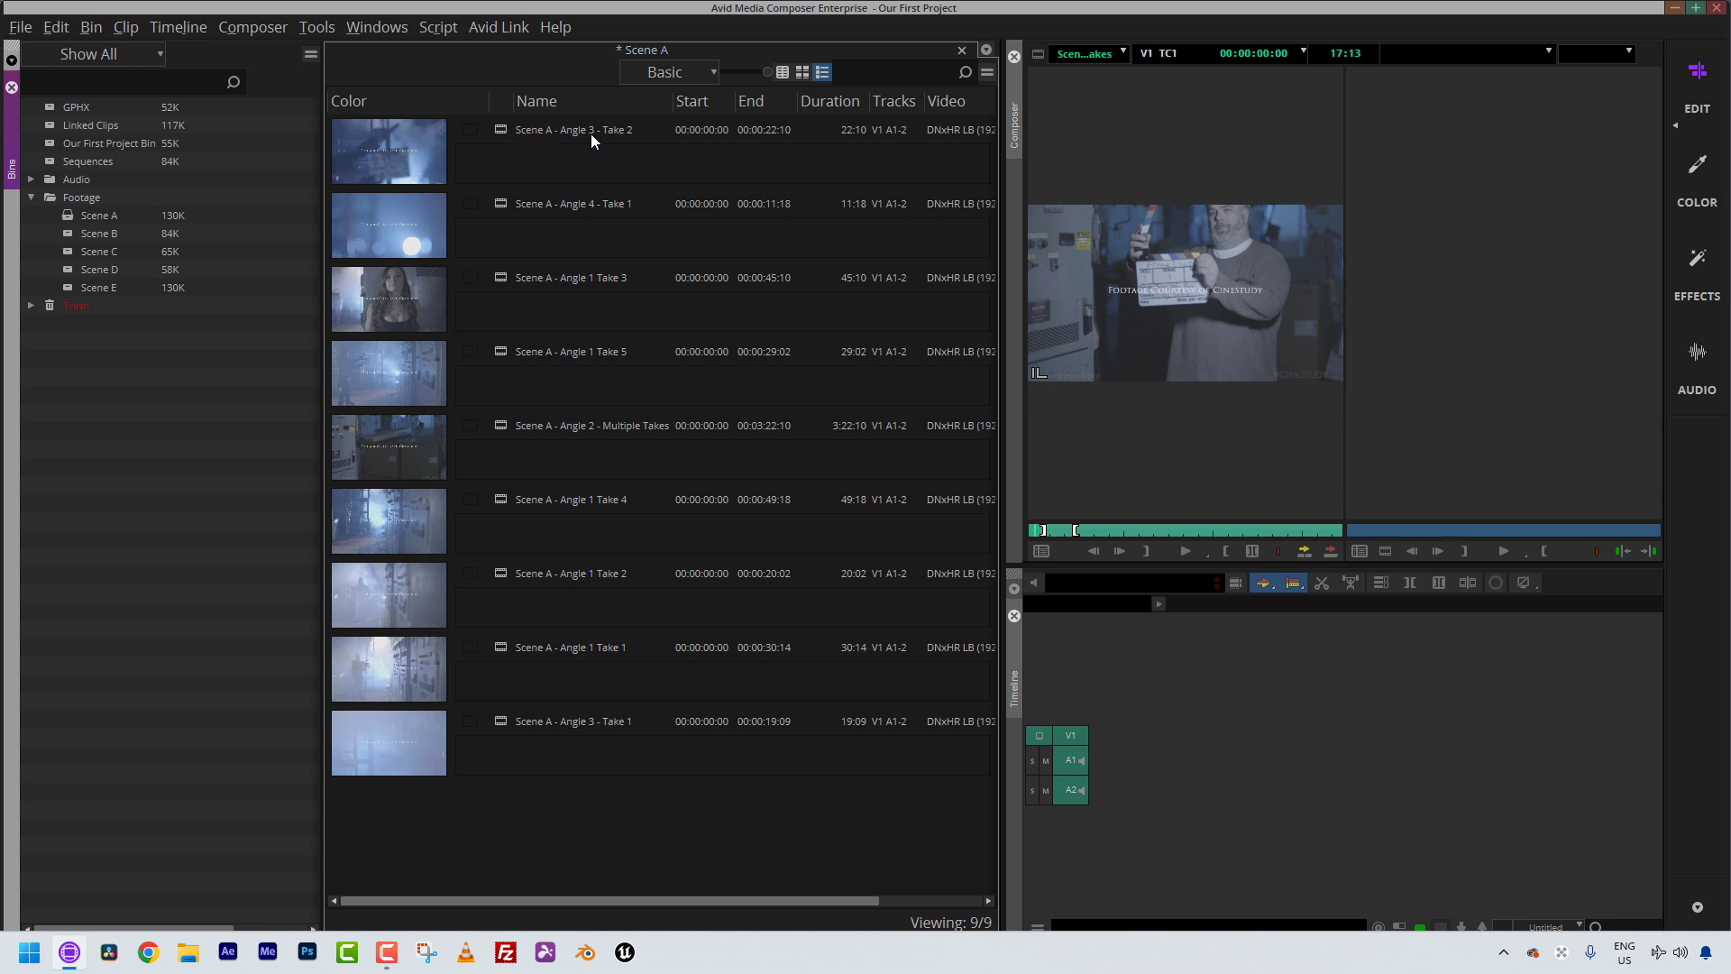
{"action": "left_click", "coordinate": [782, 72]}
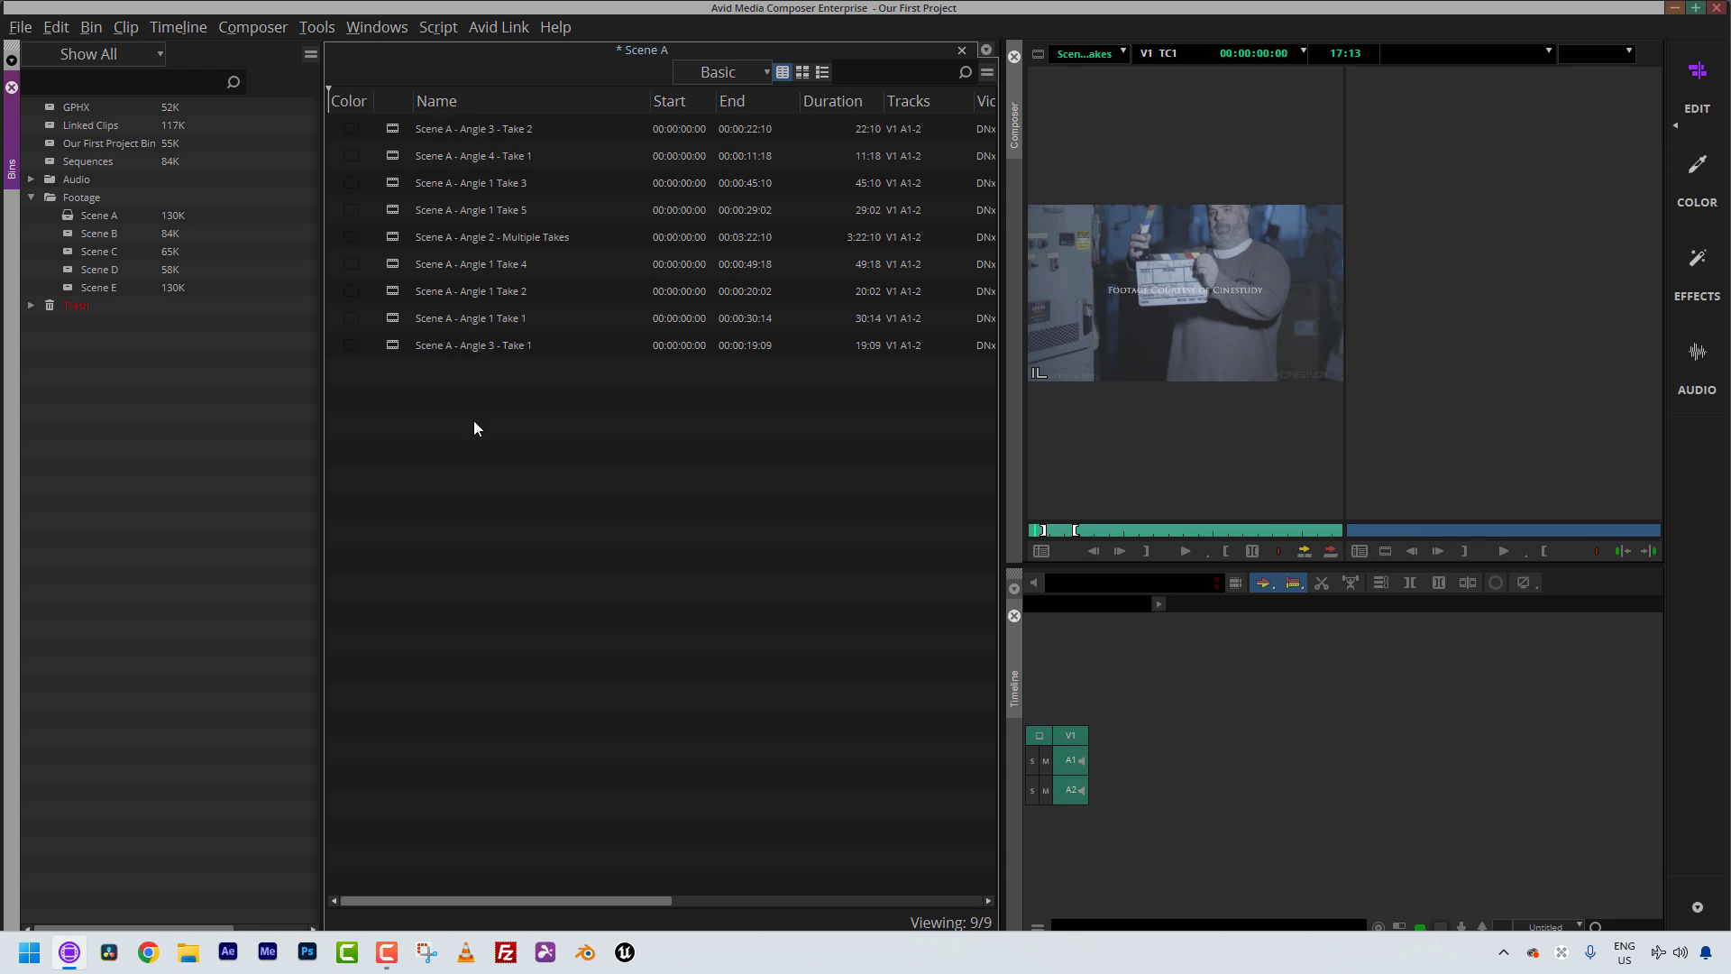
{"action": "left_click", "coordinate": [822, 72]}
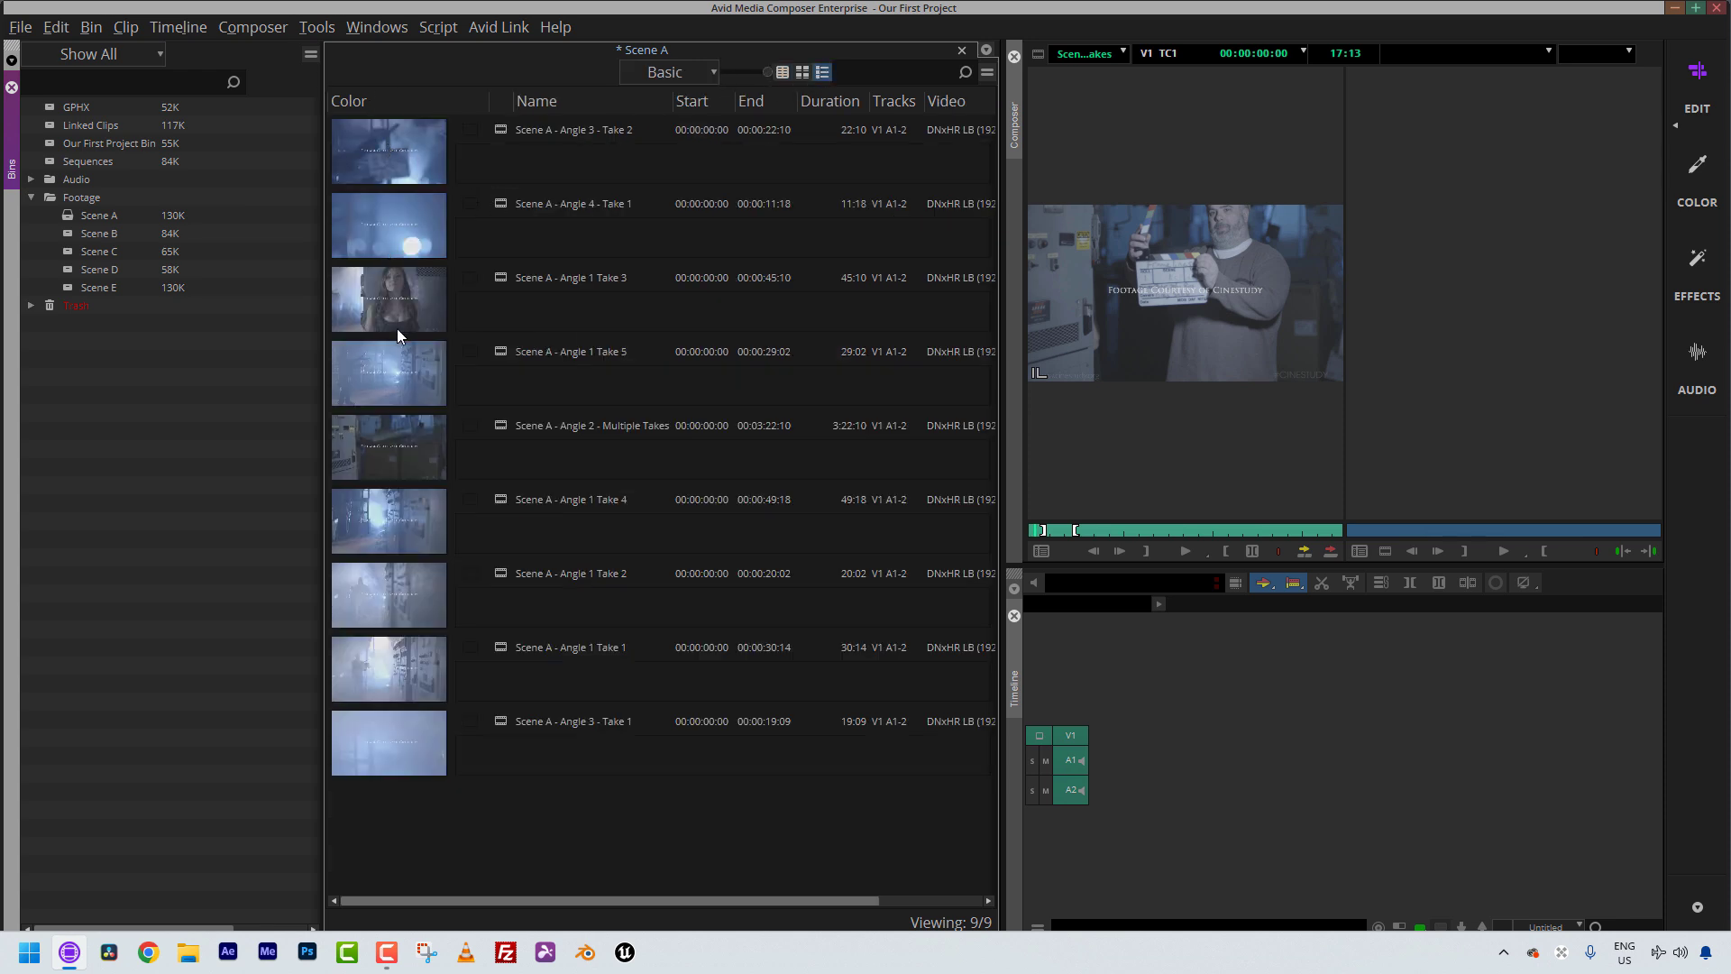
Step: Load Scene A - Angle 1 Take 3 in the source monitor and move its Script view thumbnail to a different frame
{"action": "left_click", "coordinate": [408, 294]}
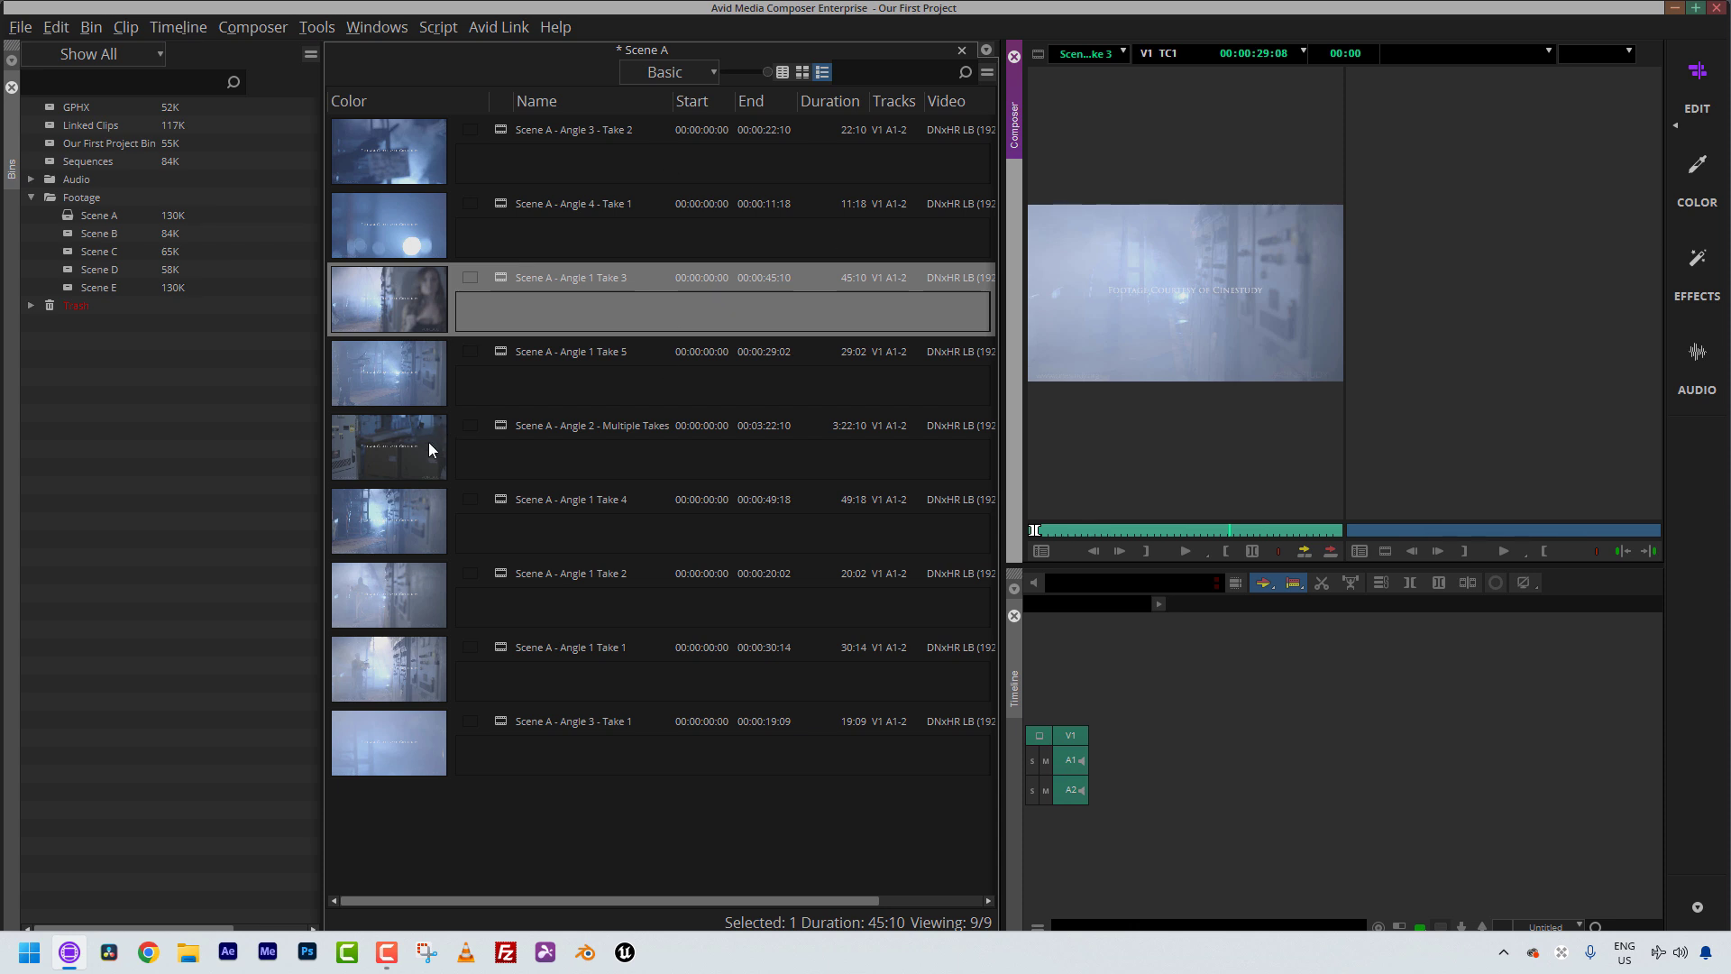
{"action": "left_click", "coordinate": [401, 308]}
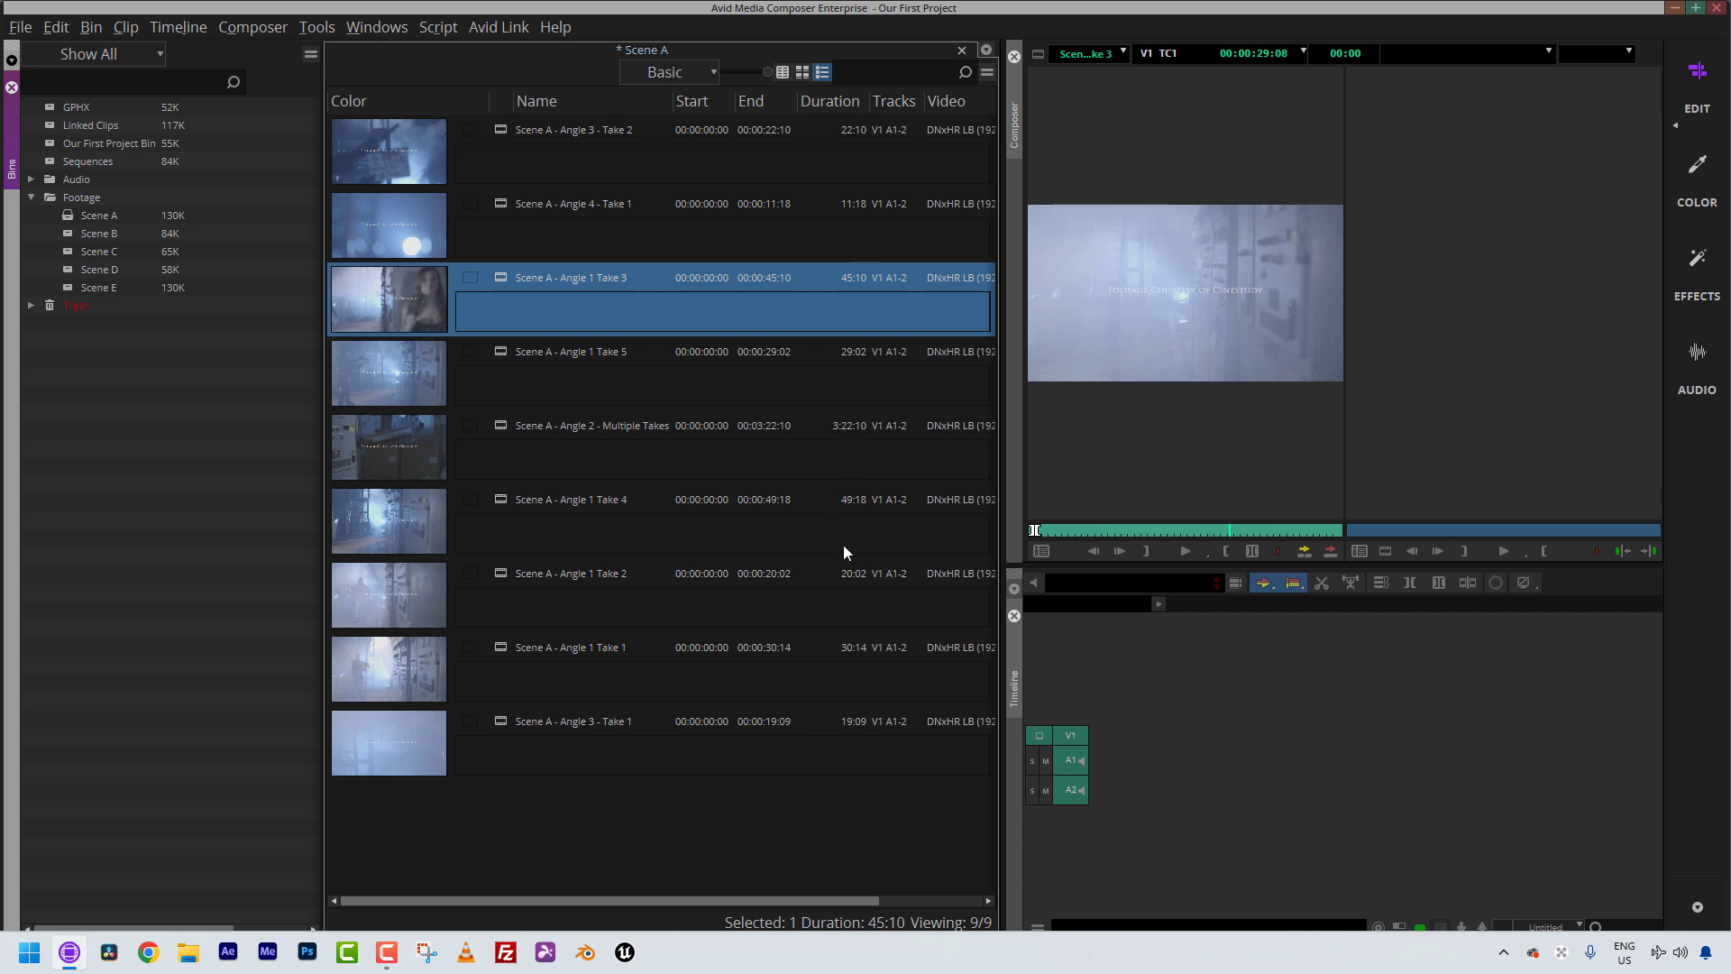
Step: Add the comments "THIS IS THE BEST SHOT FOR THIS TAKE" to Angle 3 - Take 2 and "THIS IS THE SECOND BEST SHOT FOR THIS TAKE" to Angle 4 - Take 1
{"action": "left_click", "coordinate": [500, 127]}
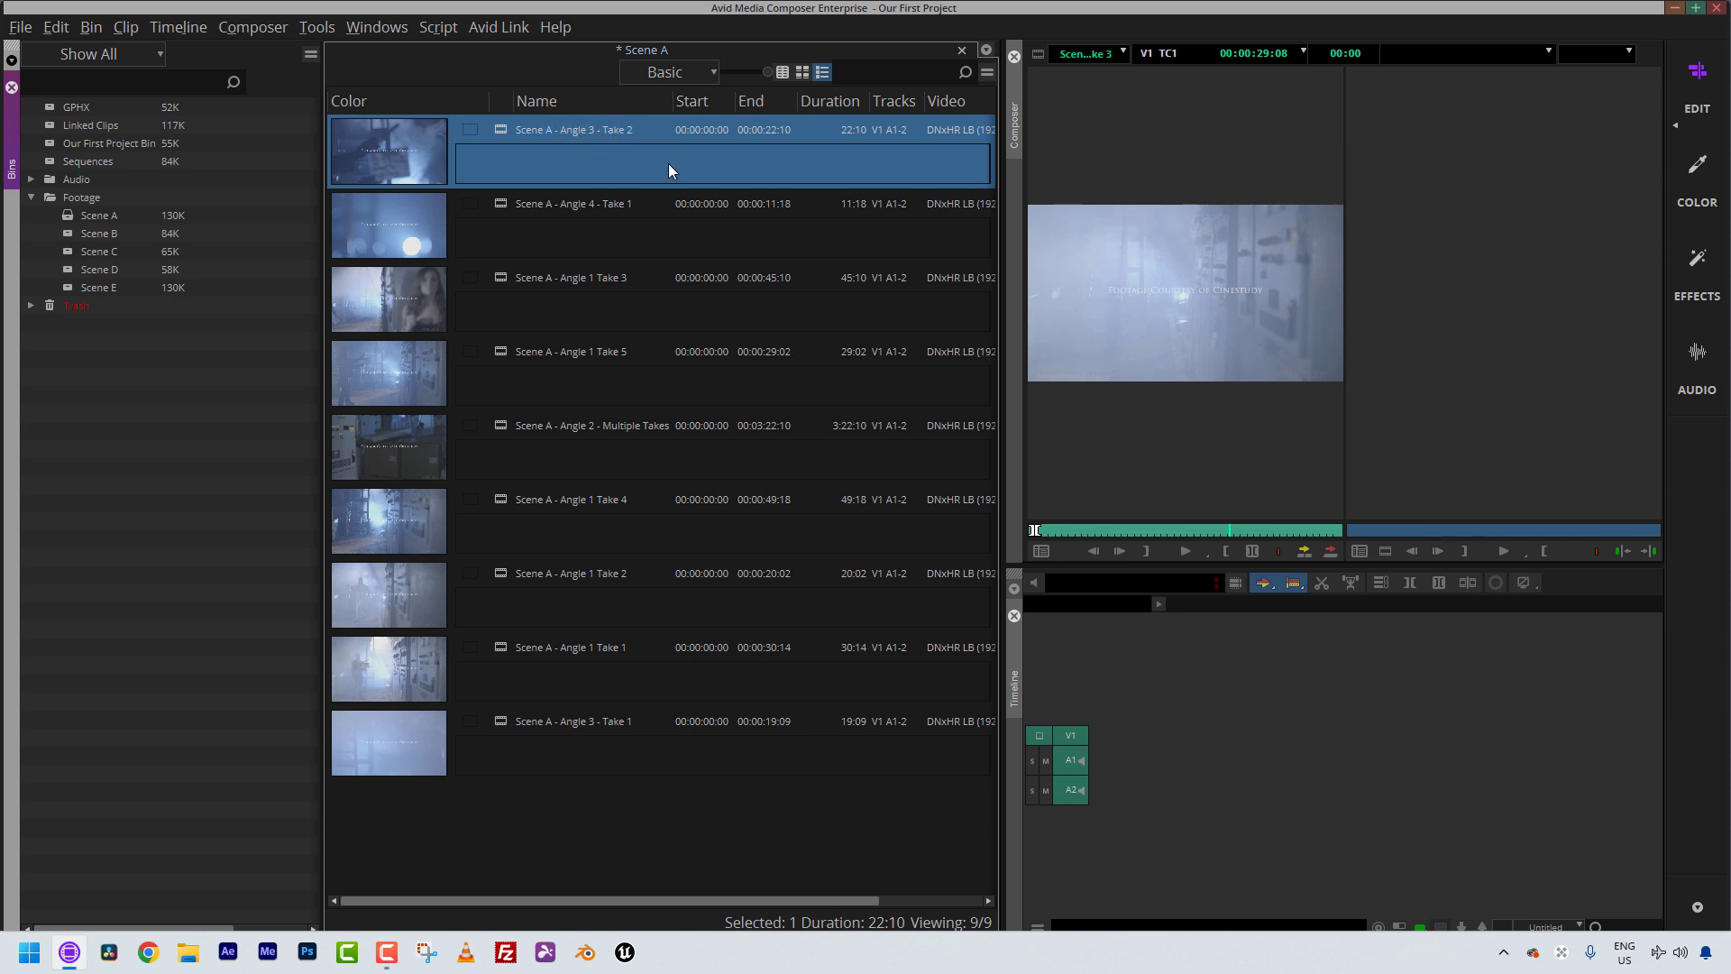
{"action": "left_click", "coordinate": [568, 158]}
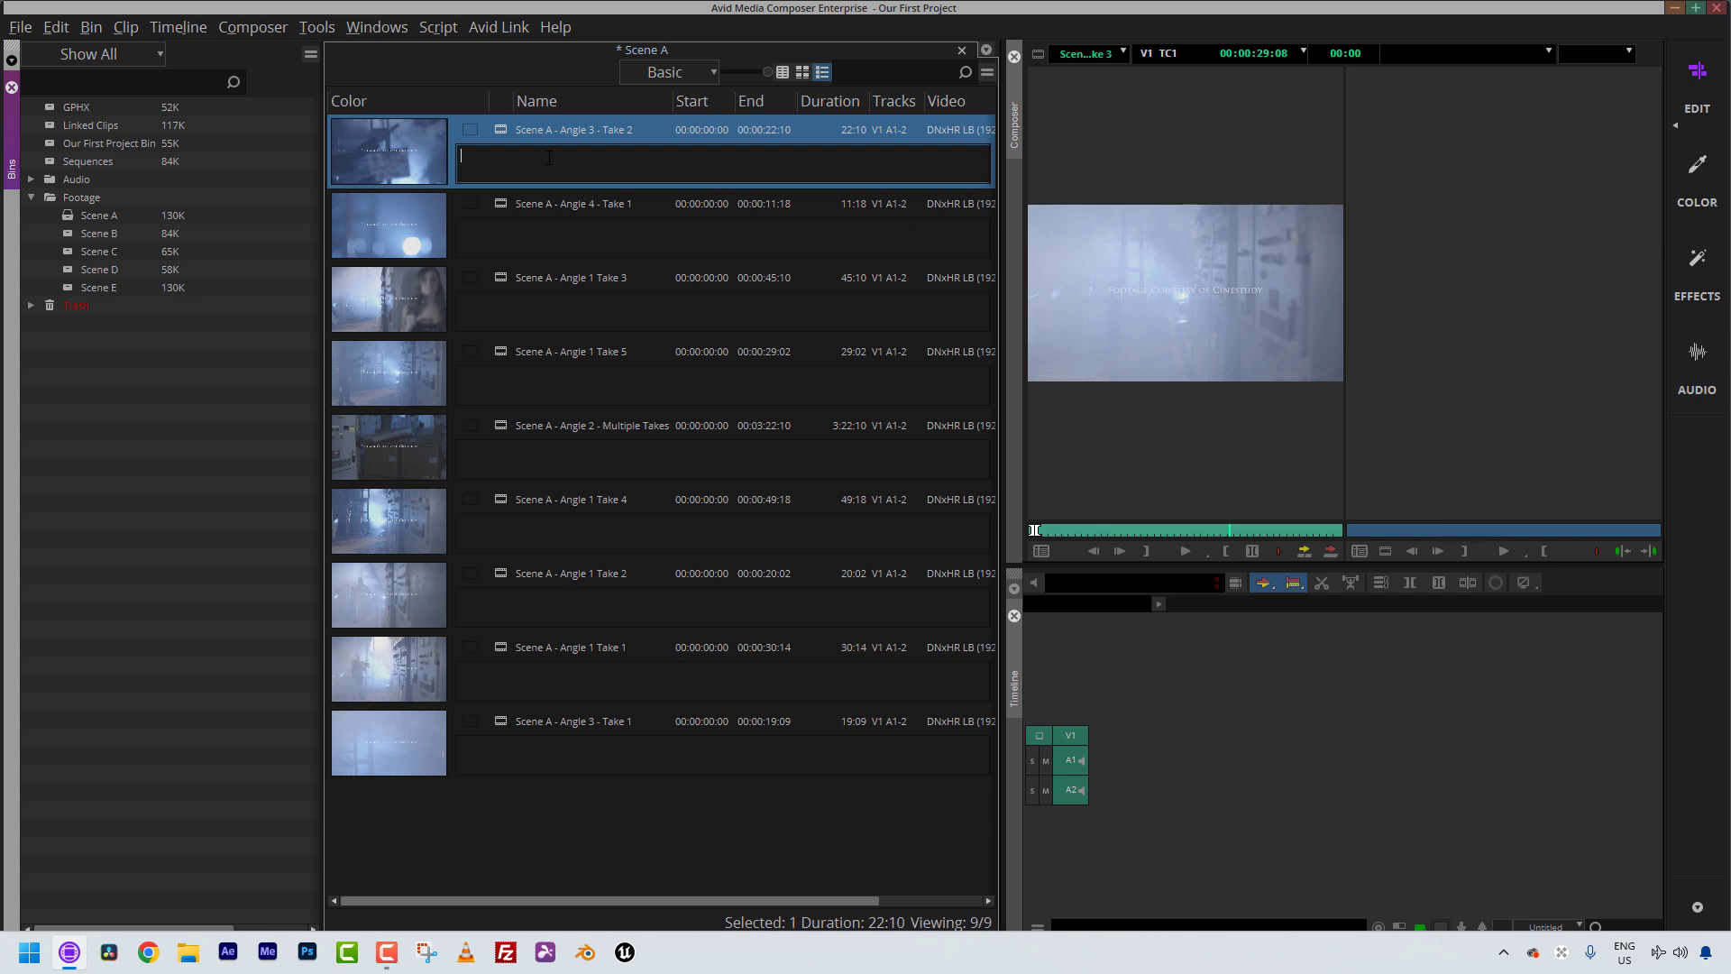
{"action": "type", "text": "THIS IS THE BEST SHOT FOR THIS TAKE"}
{"action": "left_click", "coordinate": [605, 243]}
{"action": "type", "text": "THIS IS THE SECOND BEST SHOT FOR THIS TAKE"}
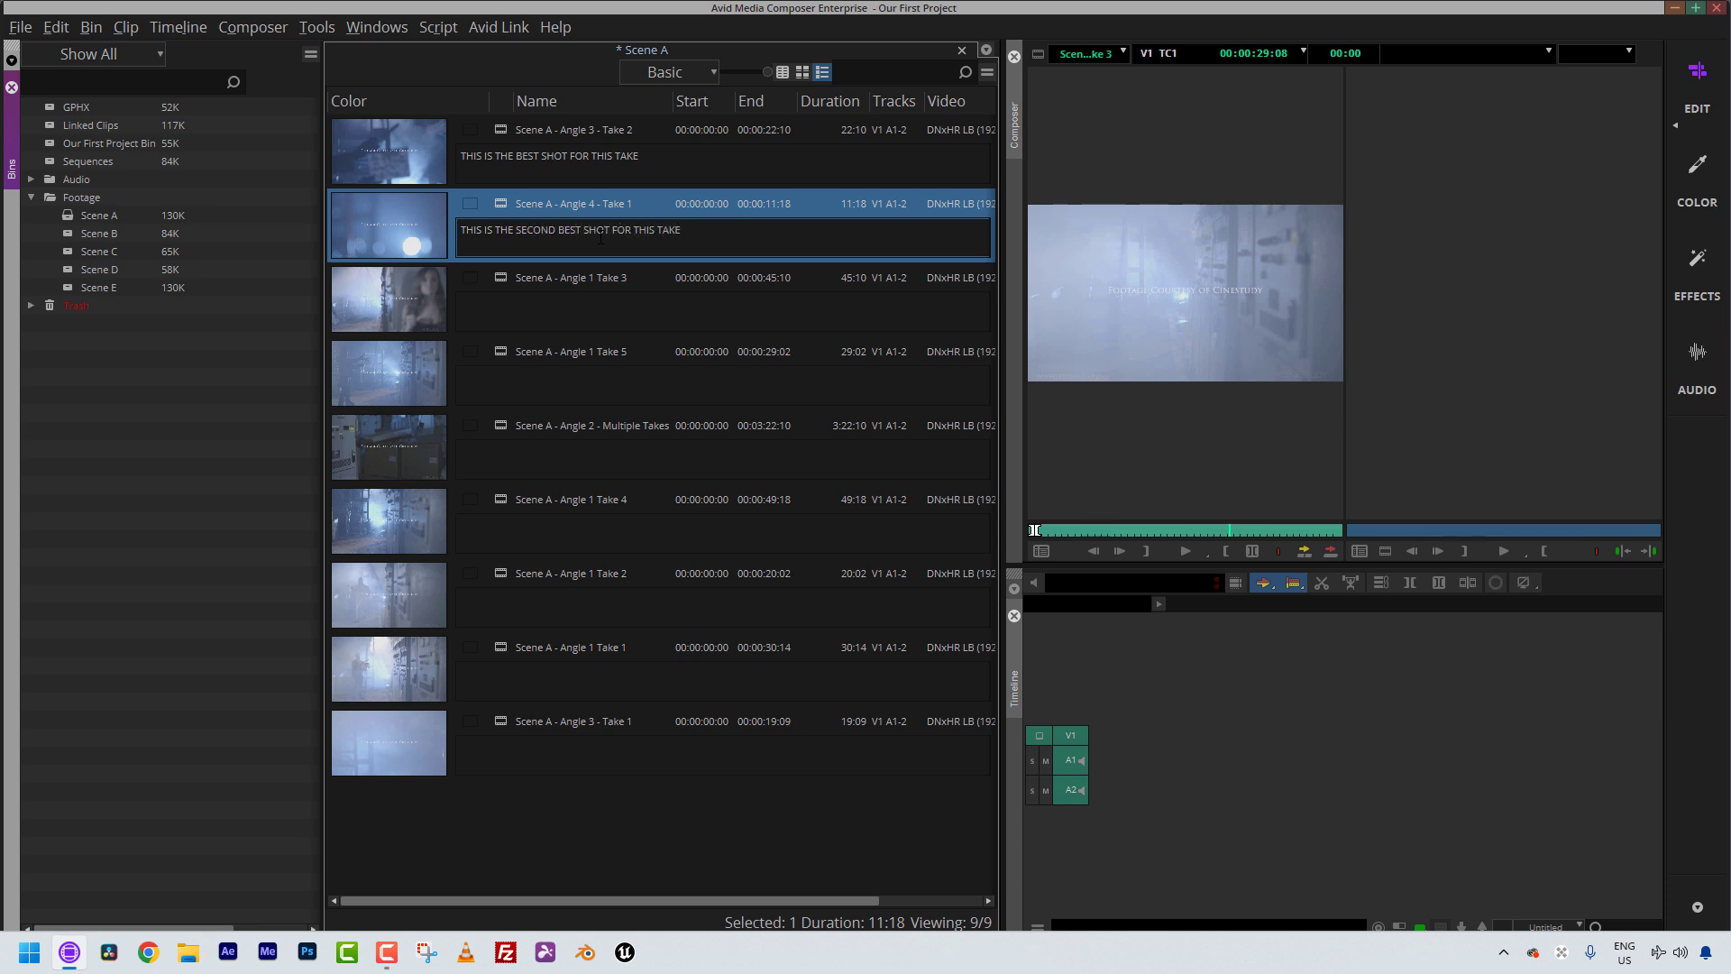
Step: Add the comments "ETC" to Angle 1 Take 3, "ETC ETC" to Angle 1 Take 5, and "ETC ETC ETC" to Angle 2 - Multiple Takes
{"action": "left_click", "coordinate": [653, 319]}
{"action": "type", "text": "ETC"}
{"action": "left_click", "coordinate": [599, 377]}
{"action": "type", "text": "ETC E"}
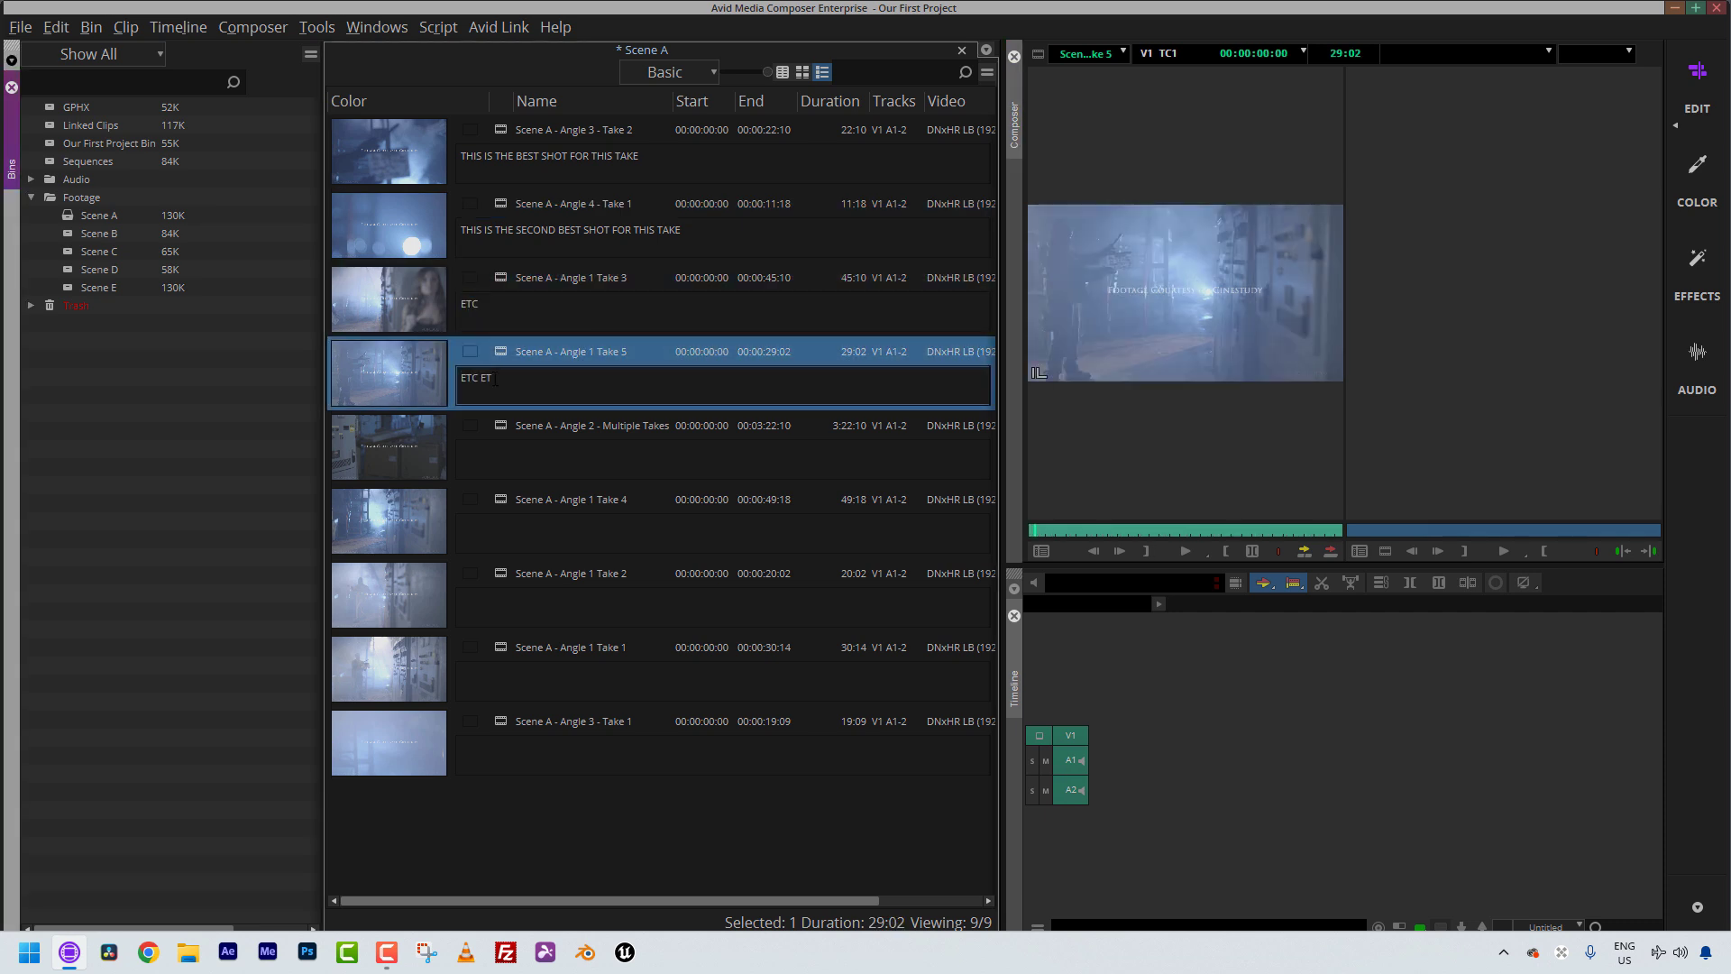
{"action": "left_click", "coordinate": [539, 447]}
{"action": "type", "text": "ET"}
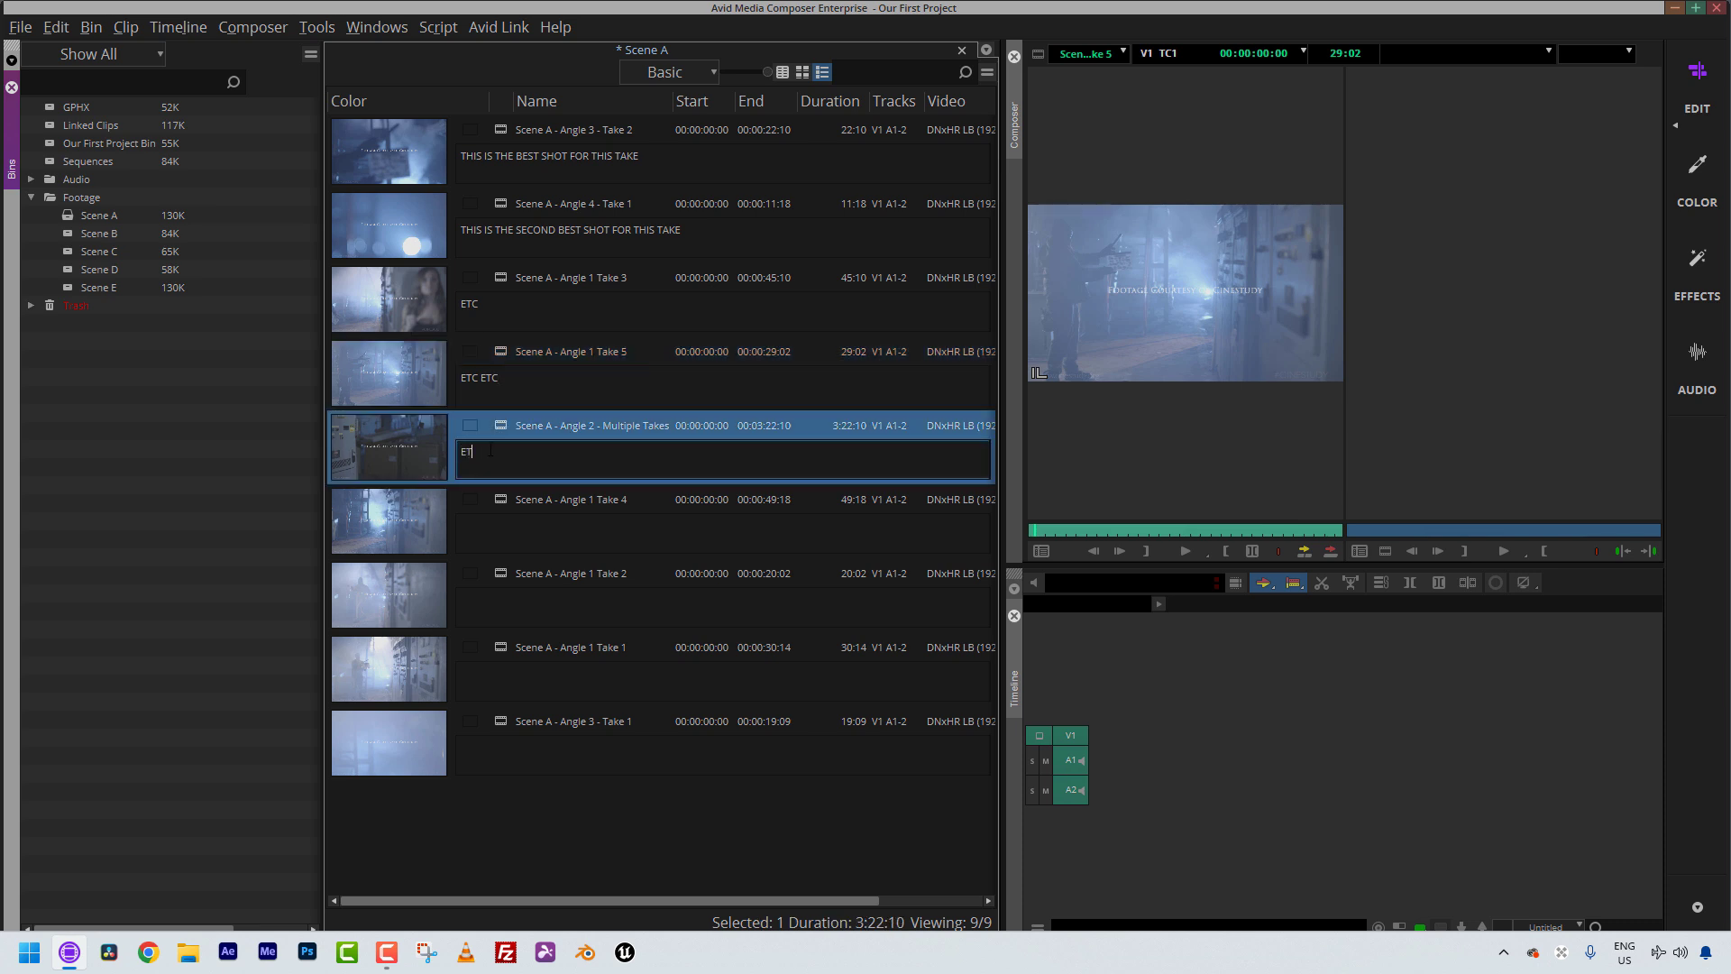
{"action": "type", "text": "C ETC ETC"}
{"action": "left_click", "coordinate": [564, 529]}
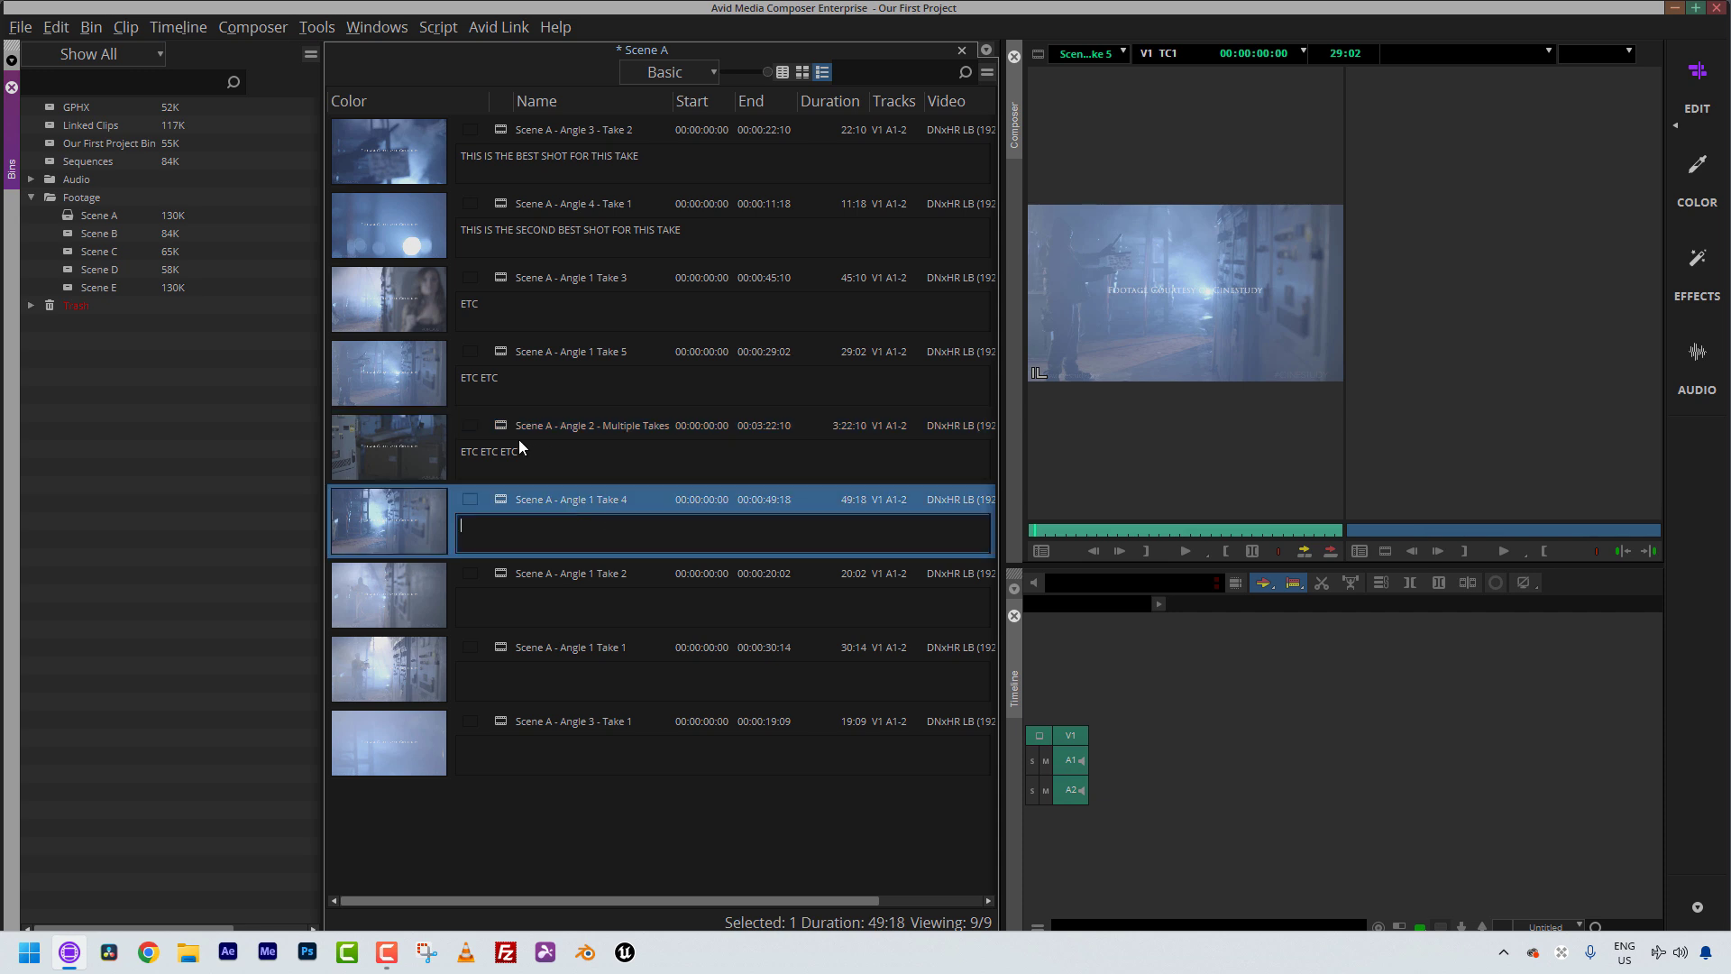
Step: Check the clip comments in the Comments column of Text view, and return to Script view with no clip selected
{"action": "left_click", "coordinate": [778, 74]}
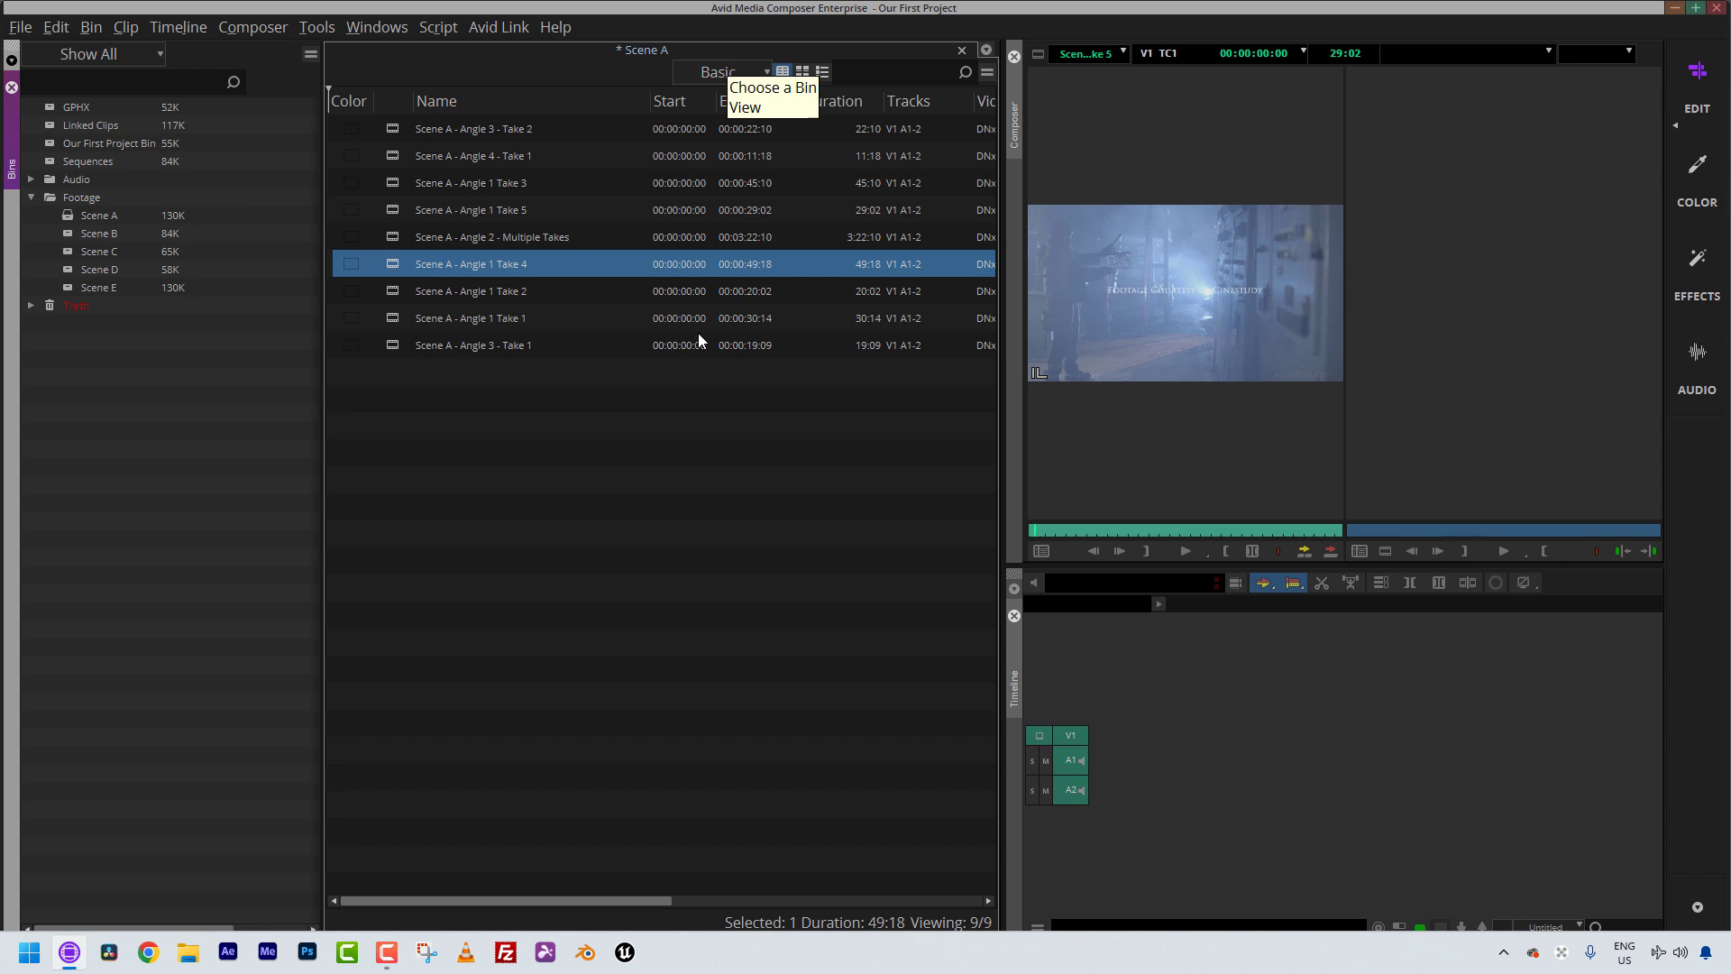
{"action": "left_click_drag", "start_coordinate": [463, 900], "coordinate": [854, 913]}
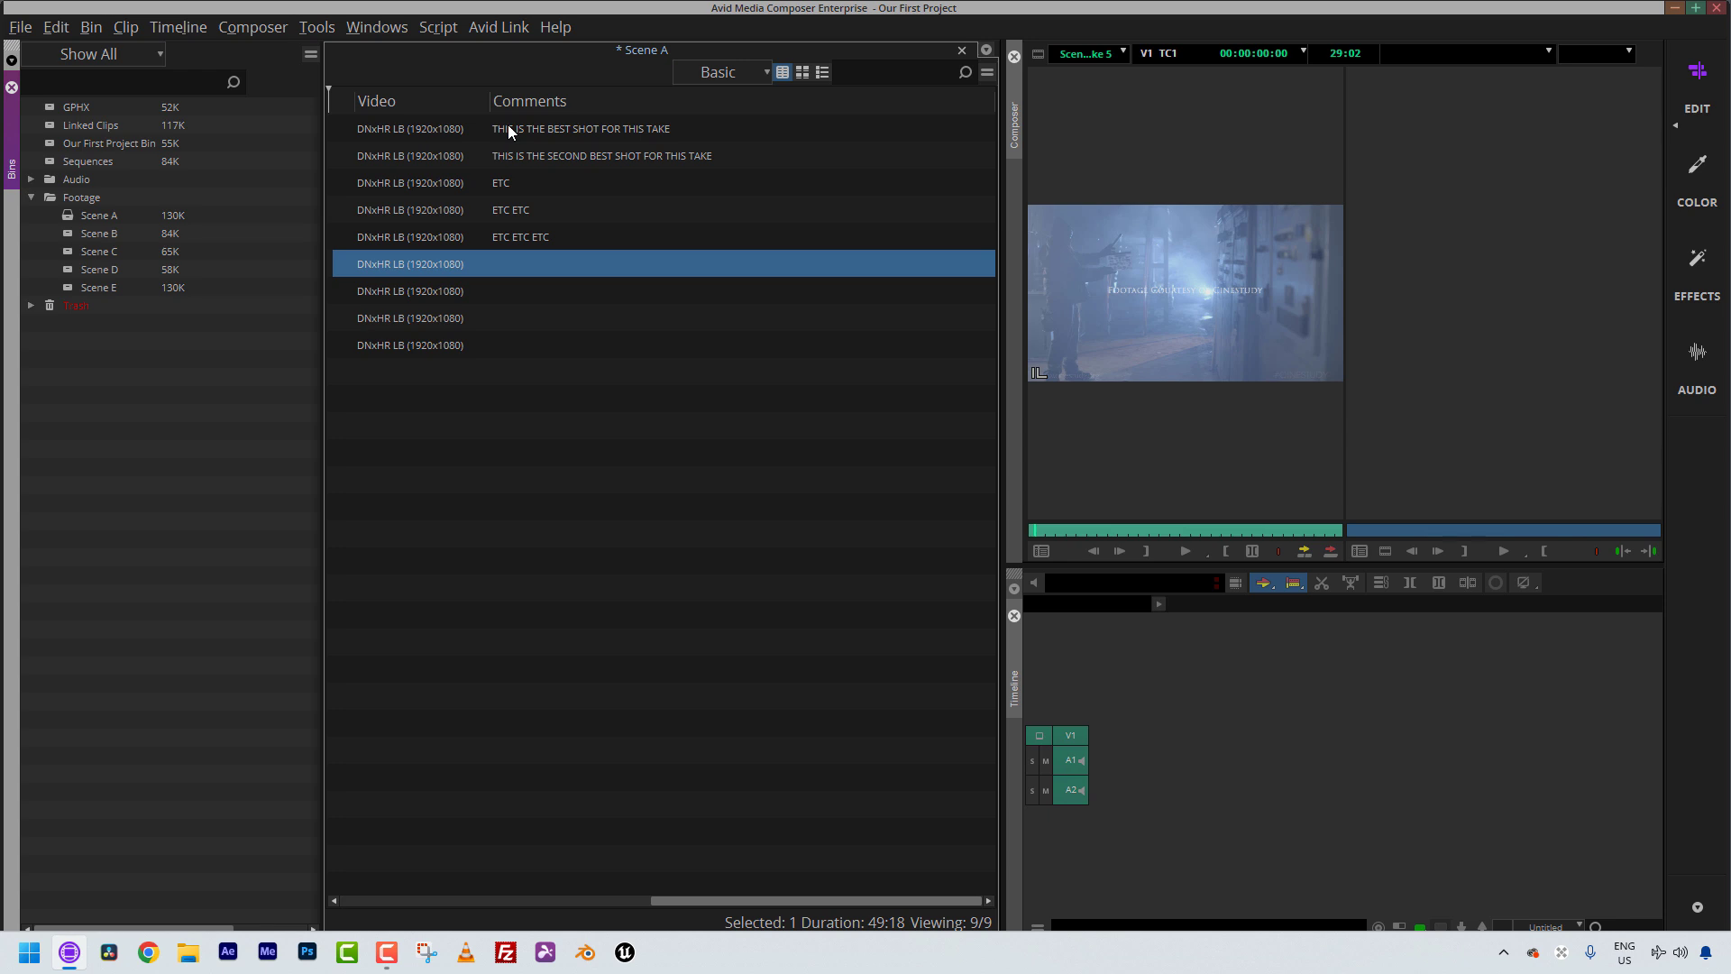
{"action": "left_click", "coordinate": [823, 72]}
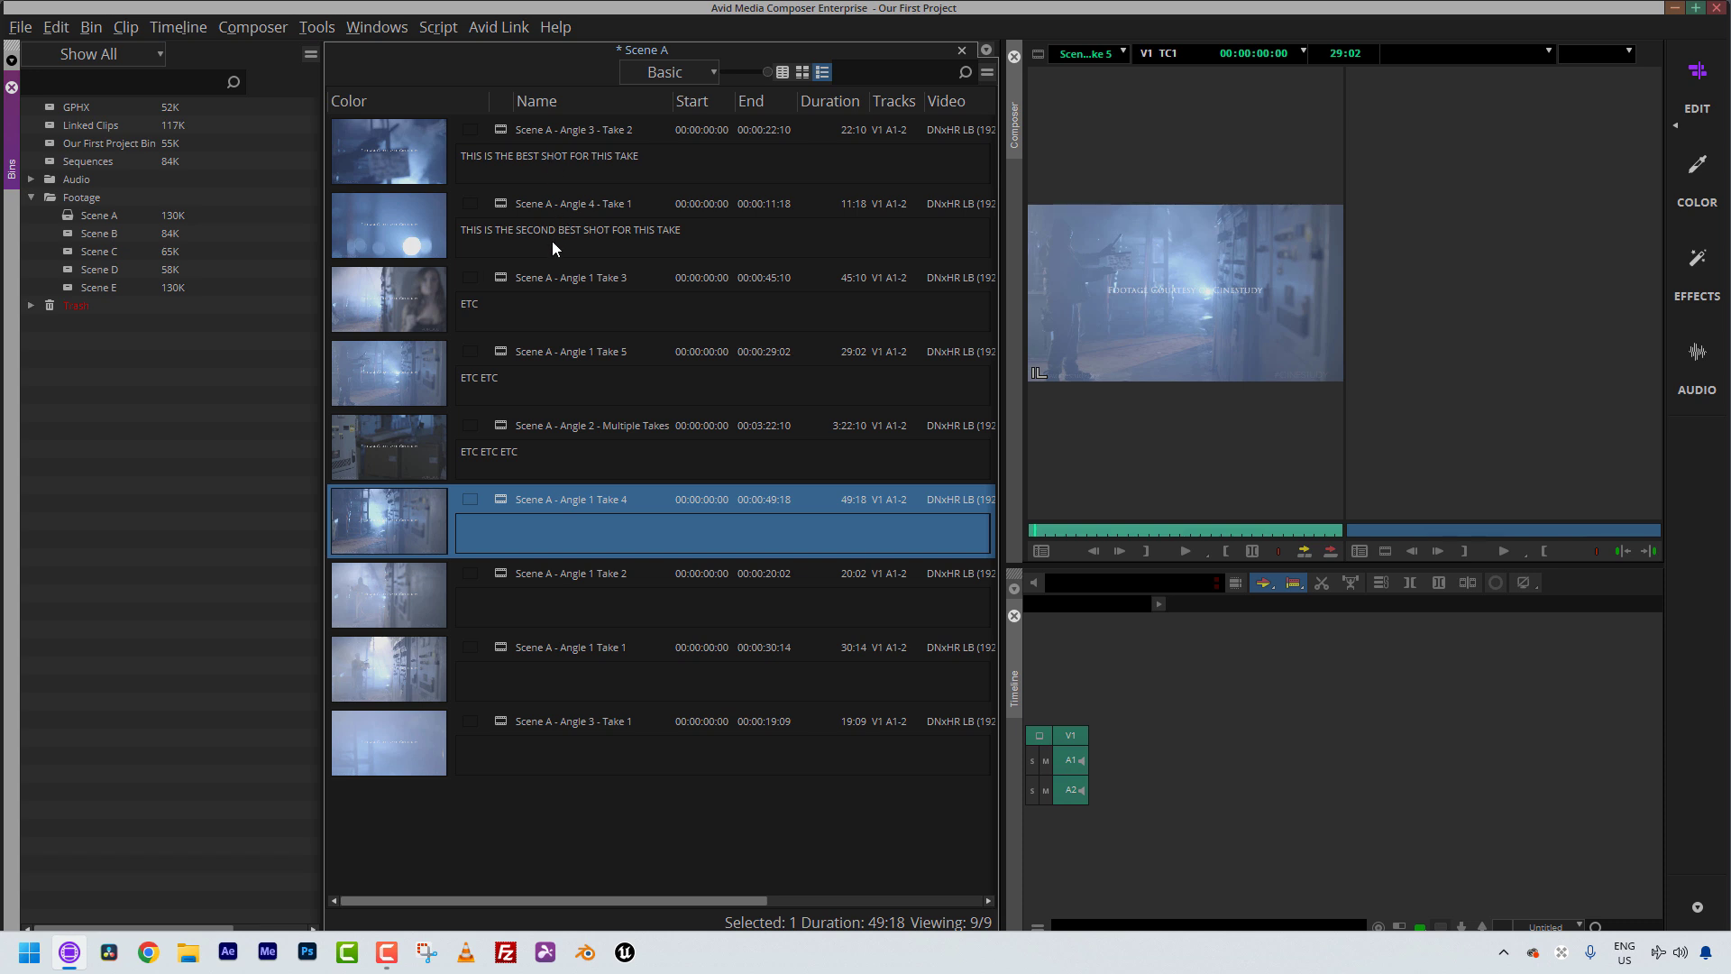
{"action": "right_click", "coordinate": [502, 153]}
{"action": "left_click", "coordinate": [391, 848]}
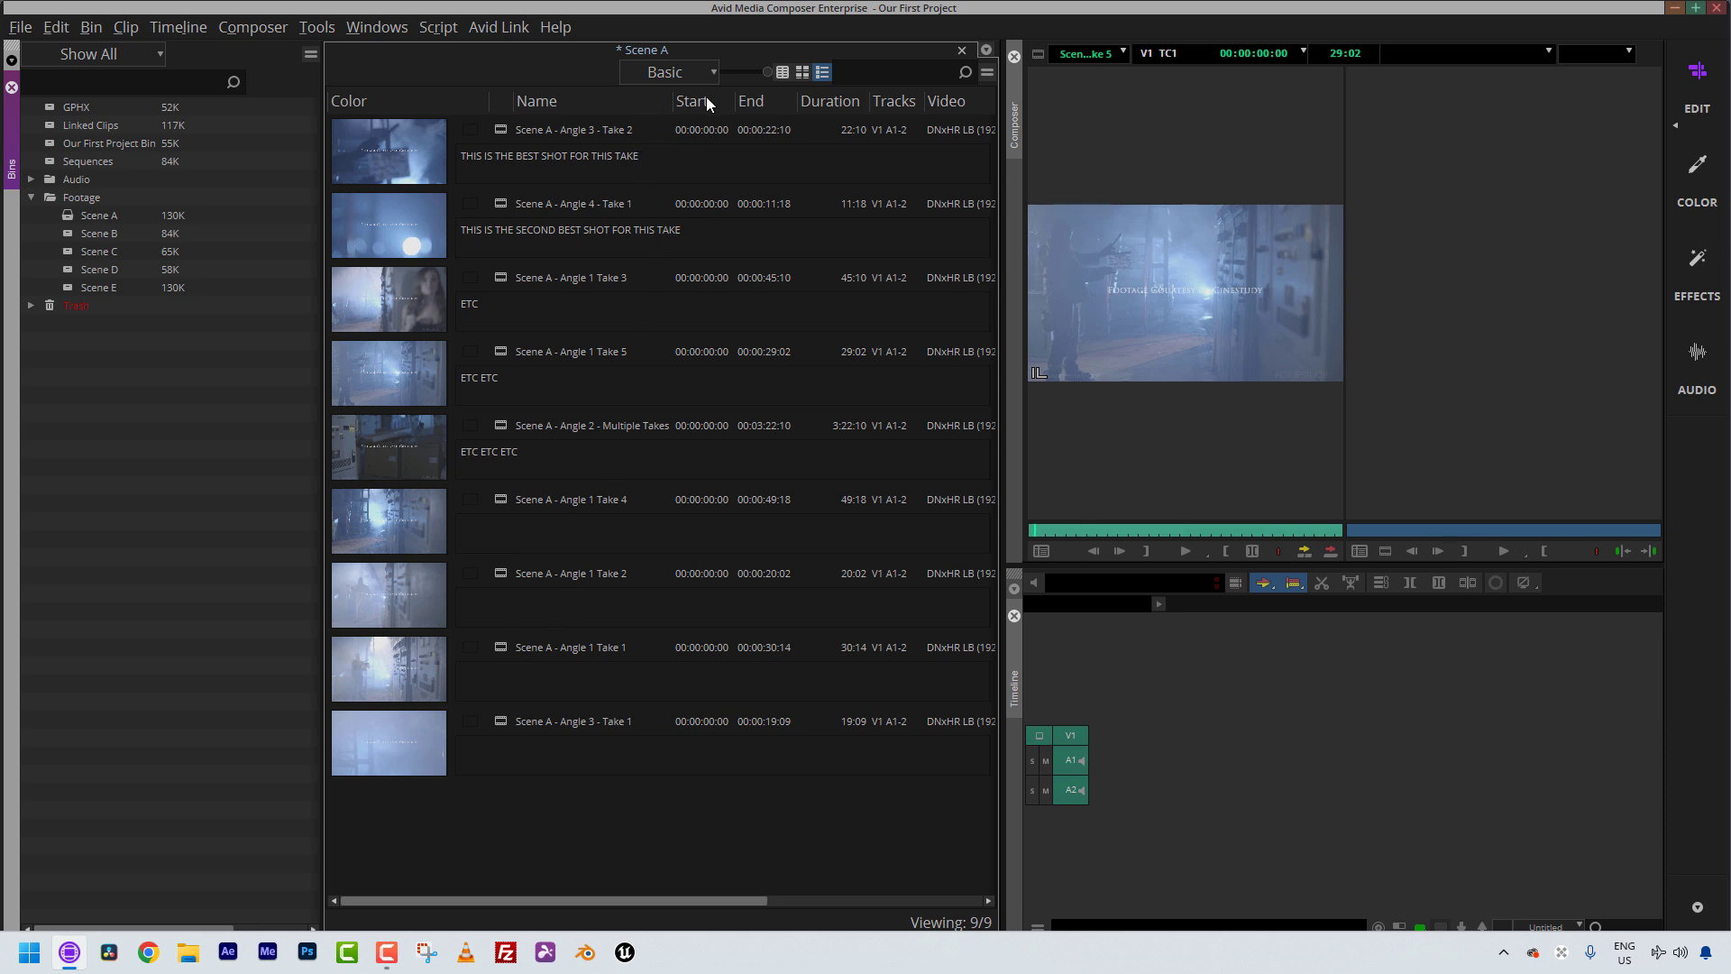
Step: Switch the Scene A bin to Text view and open the list of available bin views
{"action": "left_click", "coordinate": [781, 72]}
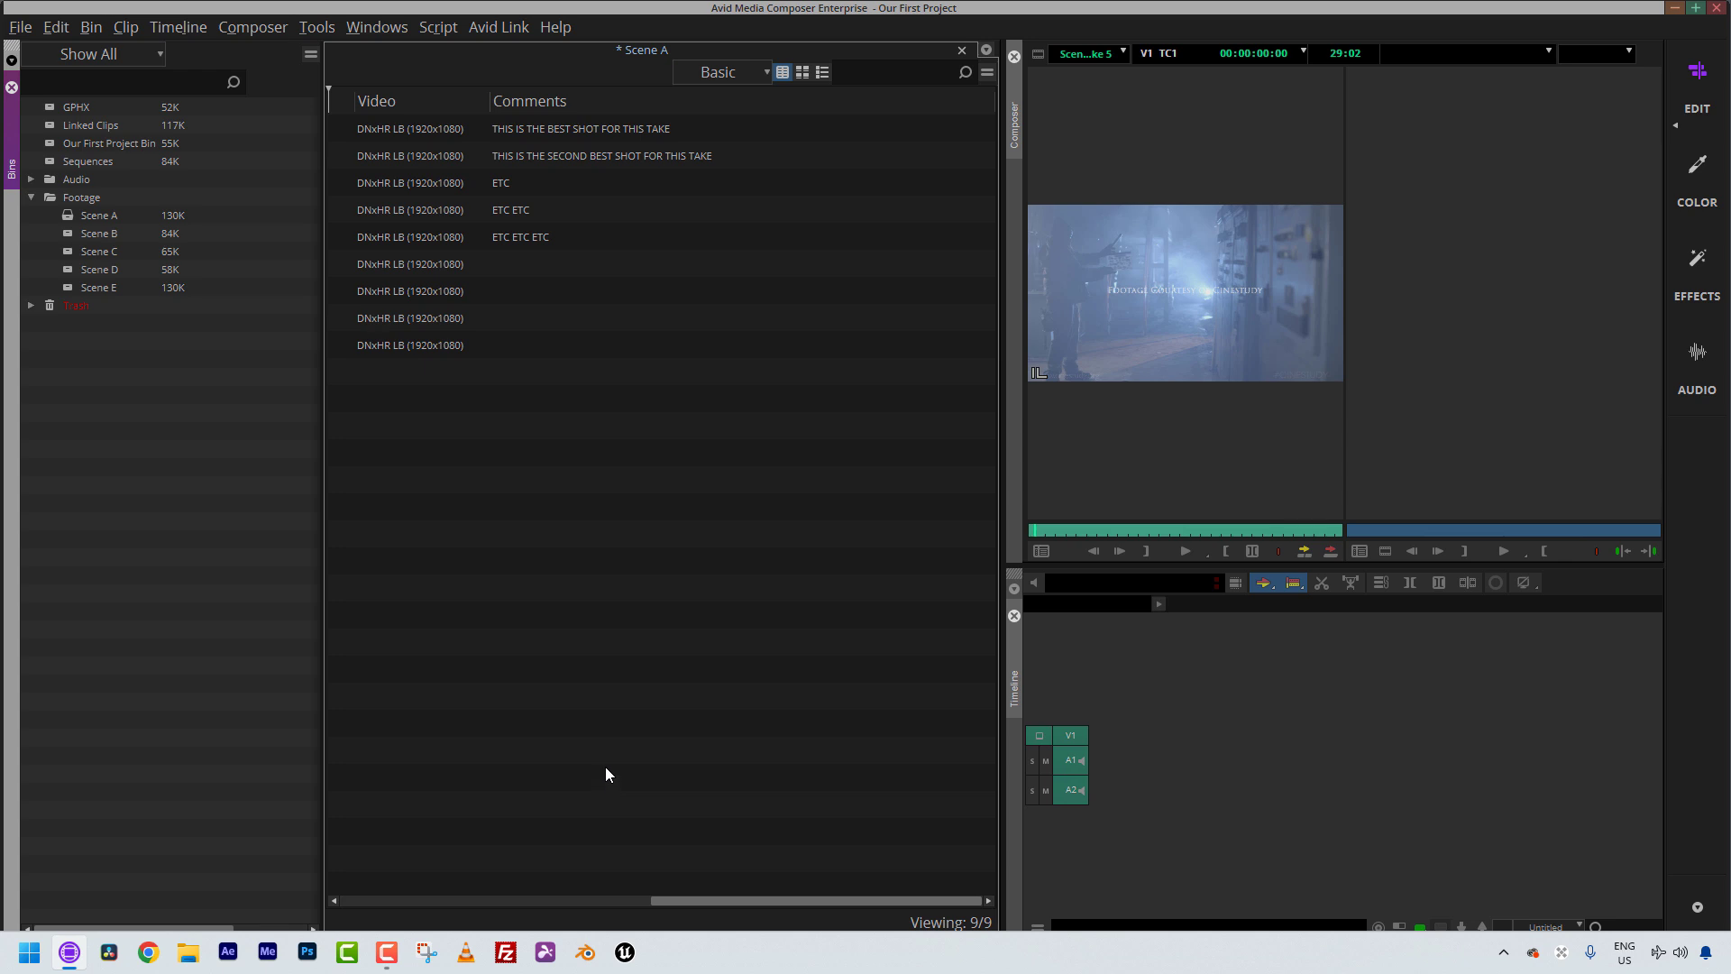
{"action": "left_click", "coordinate": [744, 73]}
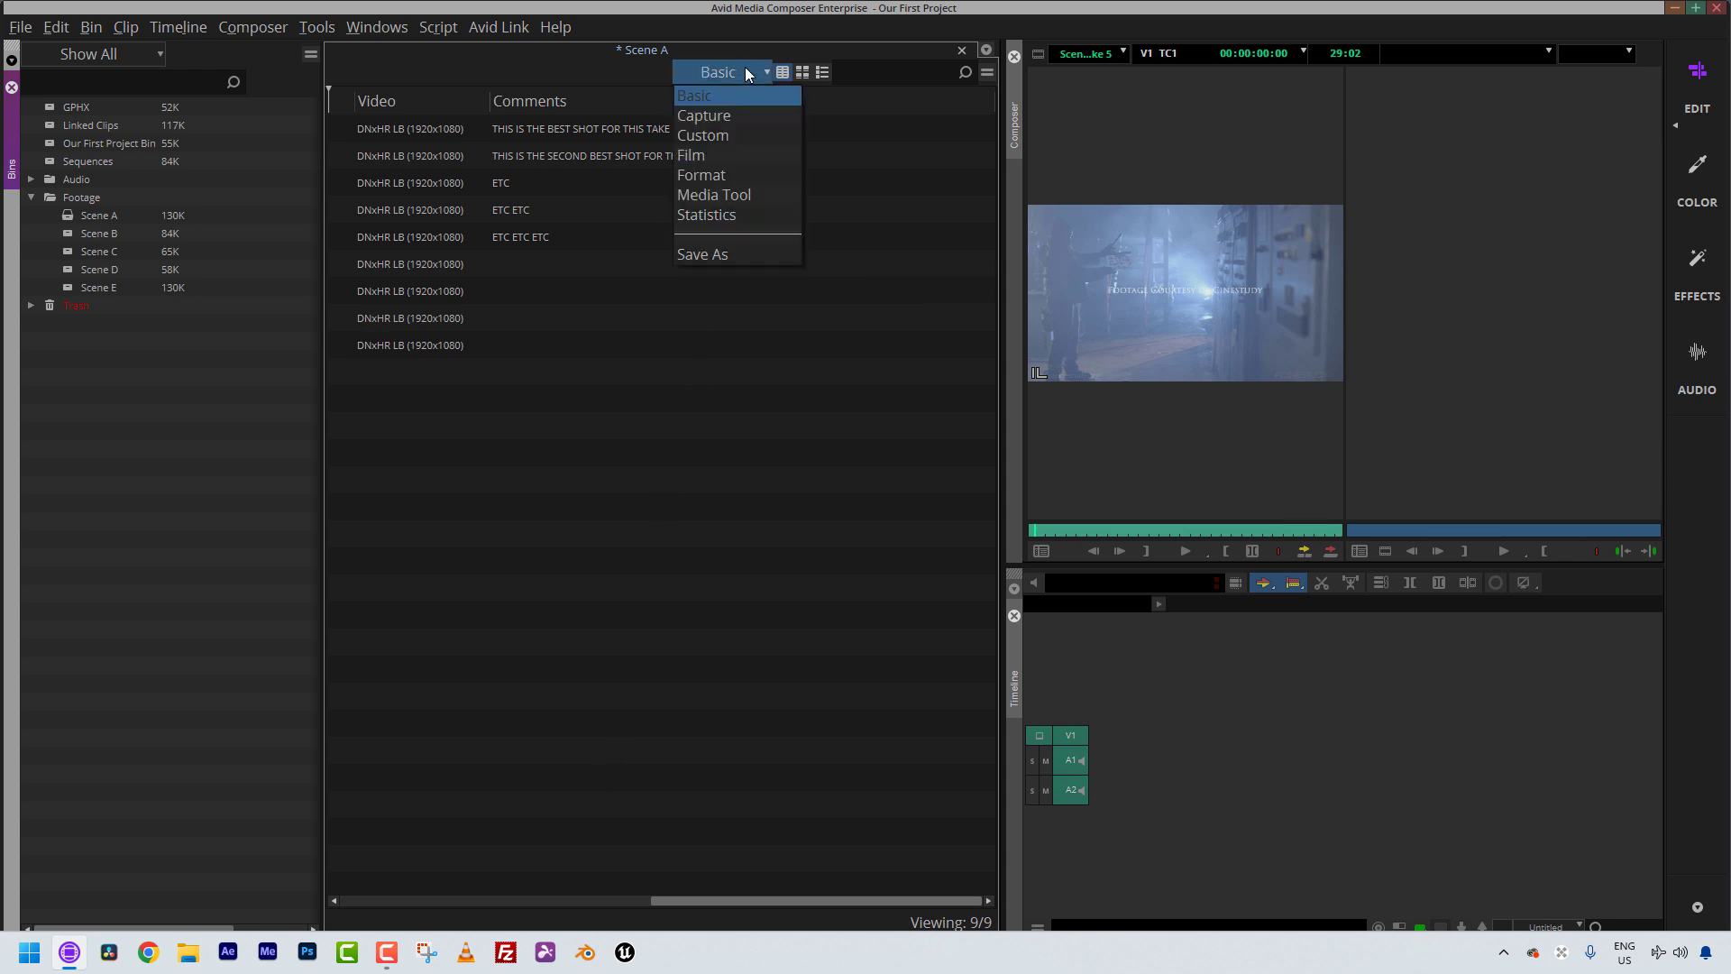